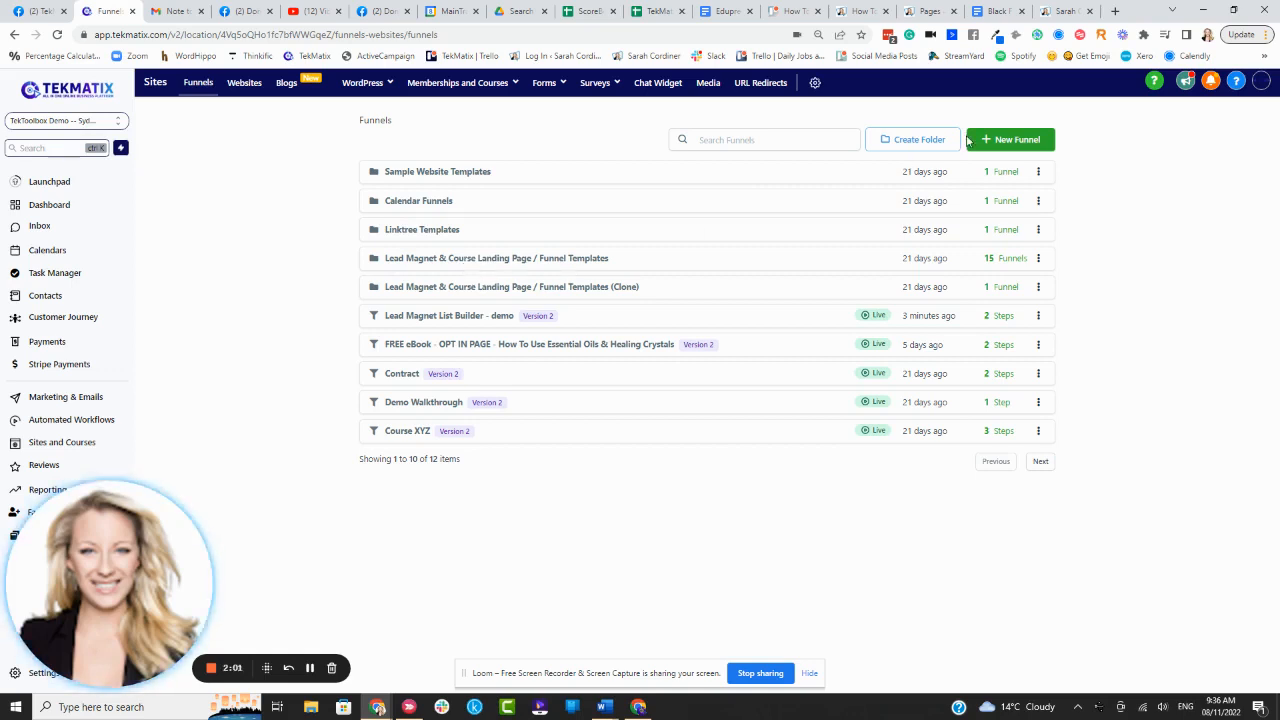
# - Create a new funnel named 'Gated webinar'
pyautogui.click(978, 140)
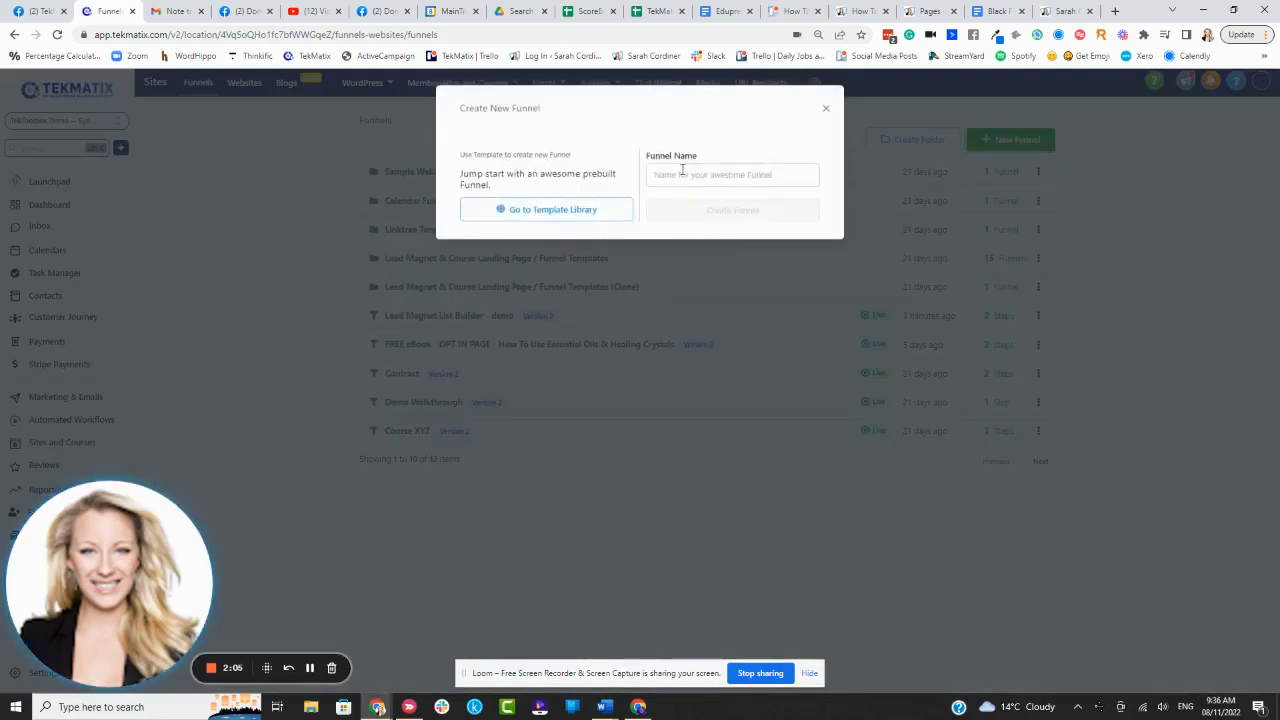
pyautogui.click(682, 172)
pyautogui.write('Gat')
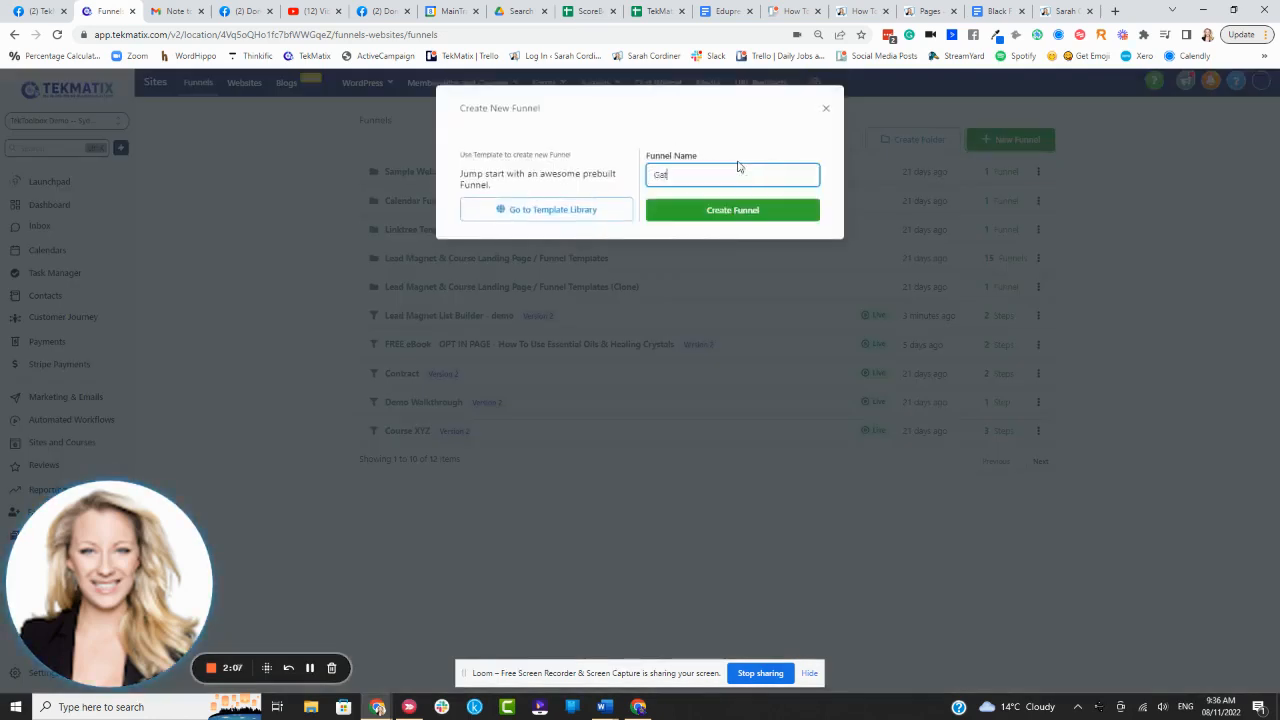
pyautogui.write('ed webinar')
pyautogui.click(742, 211)
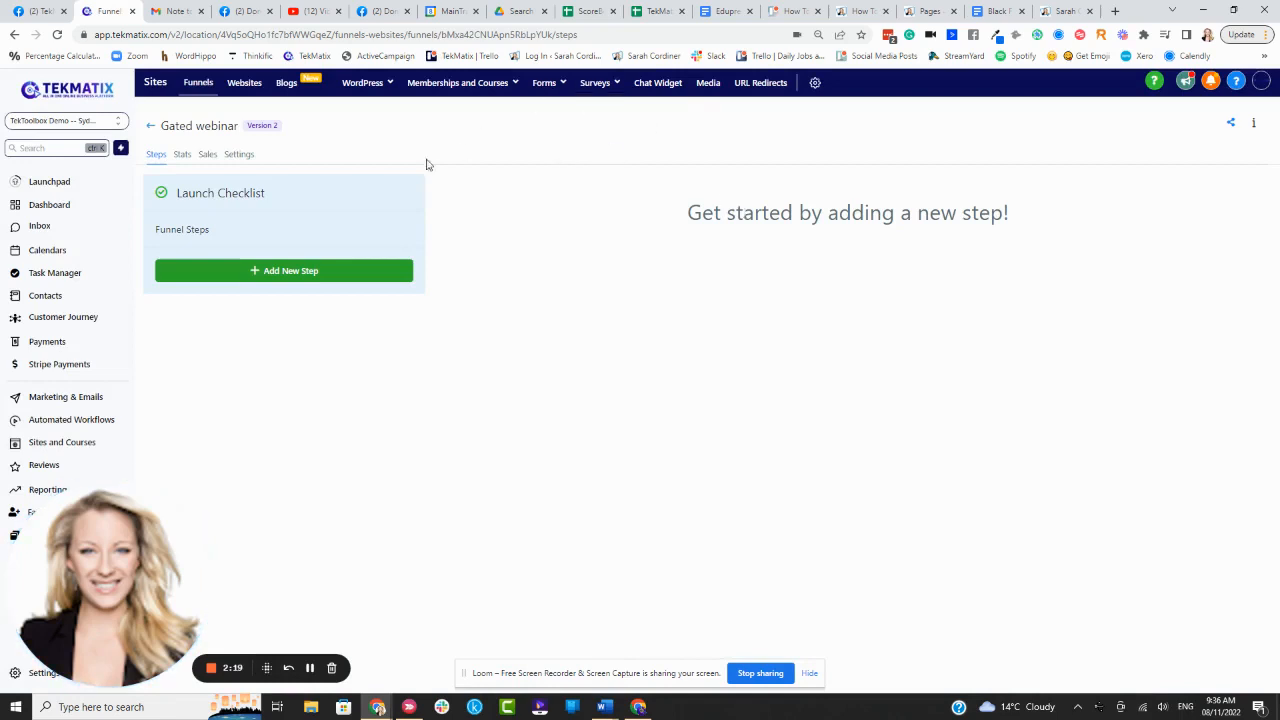
# - Add the first step 'The xyz webinar recording' with path /webinar-recording
pyautogui.click(290, 270)
pyautogui.click(524, 168)
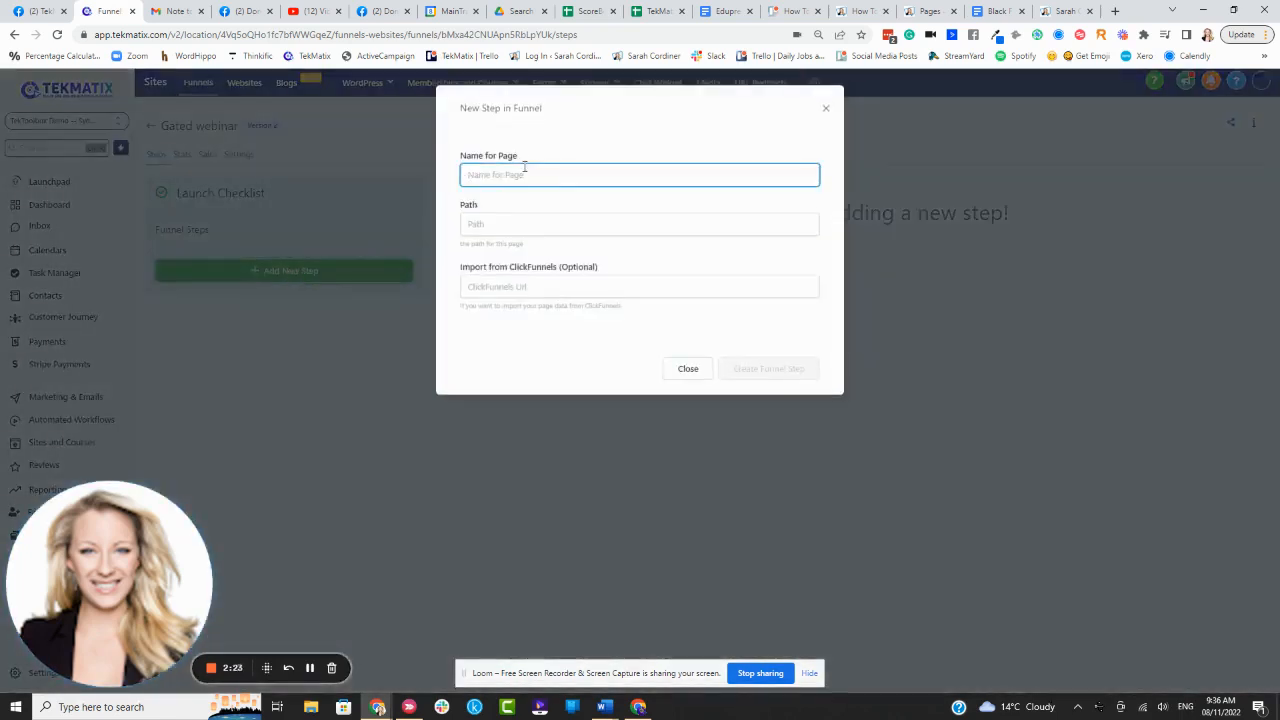
pyautogui.write('The xyz')
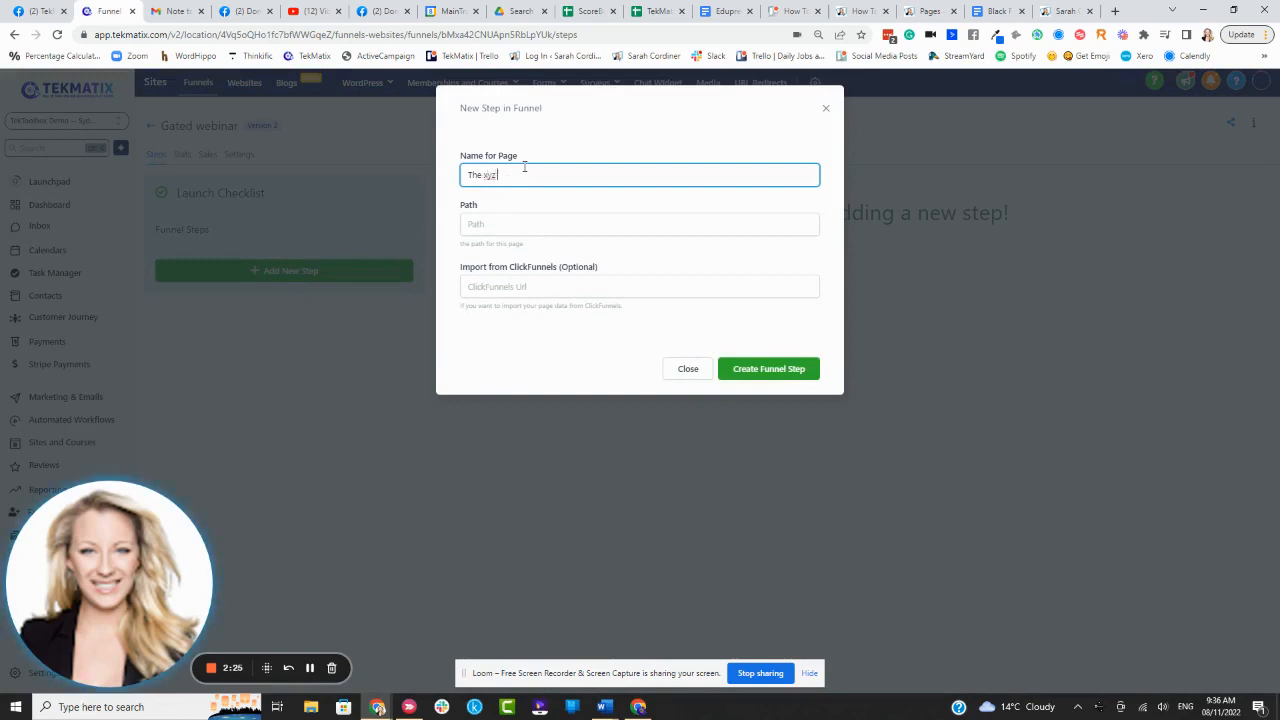
pyautogui.write(' webinar recording')
pyautogui.click(531, 226)
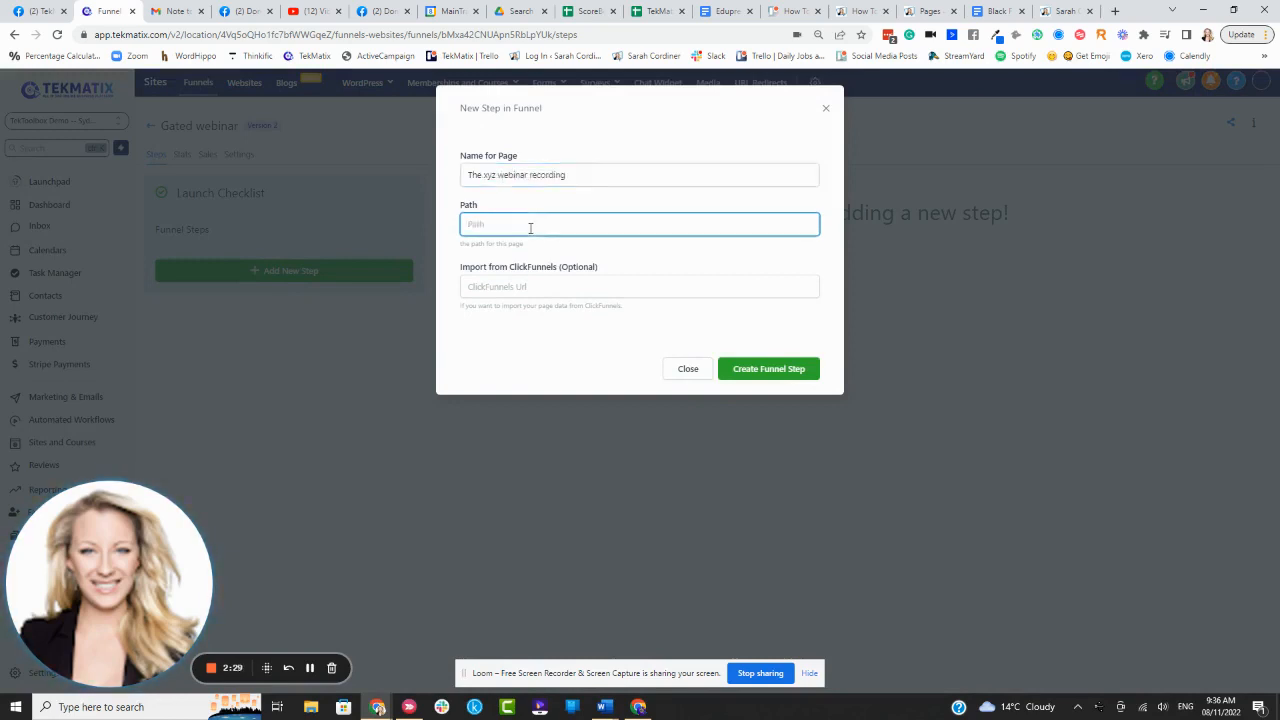
pyautogui.write('/webinar-recording')
pyautogui.moveTo(463, 224)
pyautogui.mouseDown()
pyautogui.moveTo(600, 223)
pyautogui.moveTo(464, 225)
pyautogui.mouseUp()
pyautogui.click(597, 206)
pyautogui.click(622, 200)
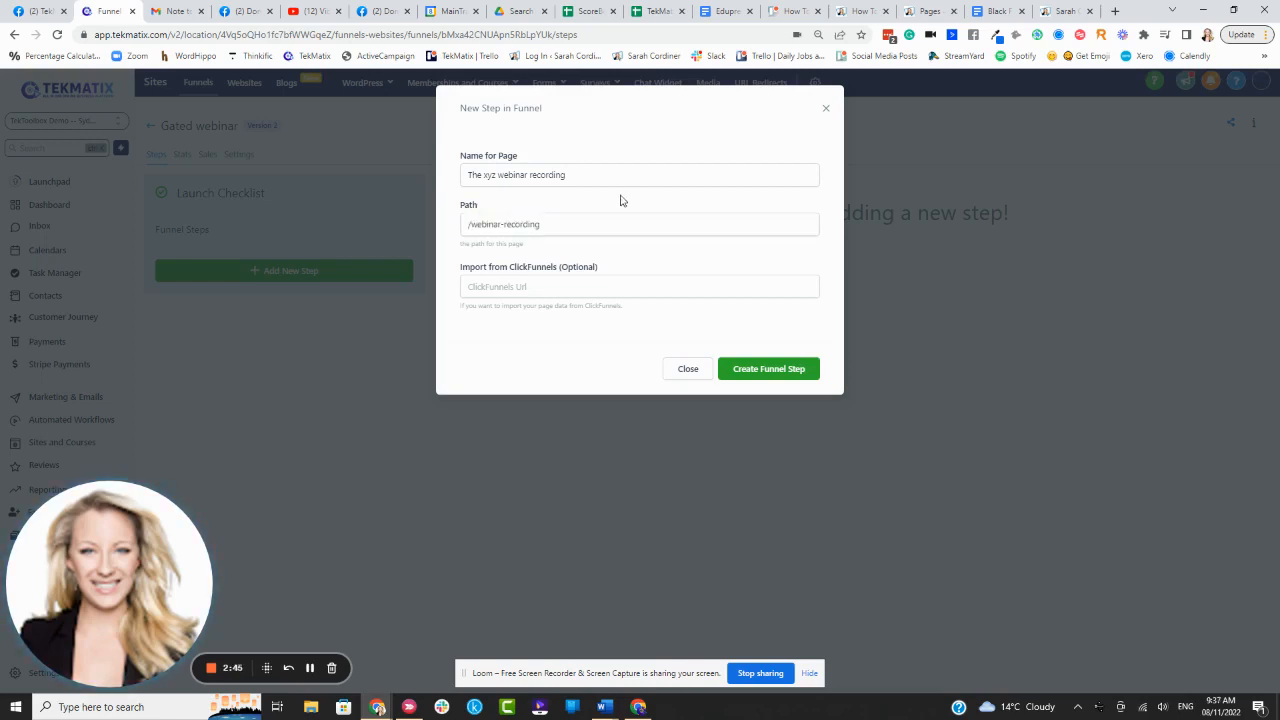
pyautogui.moveTo(560, 223); pyautogui.dragTo(374, 262)
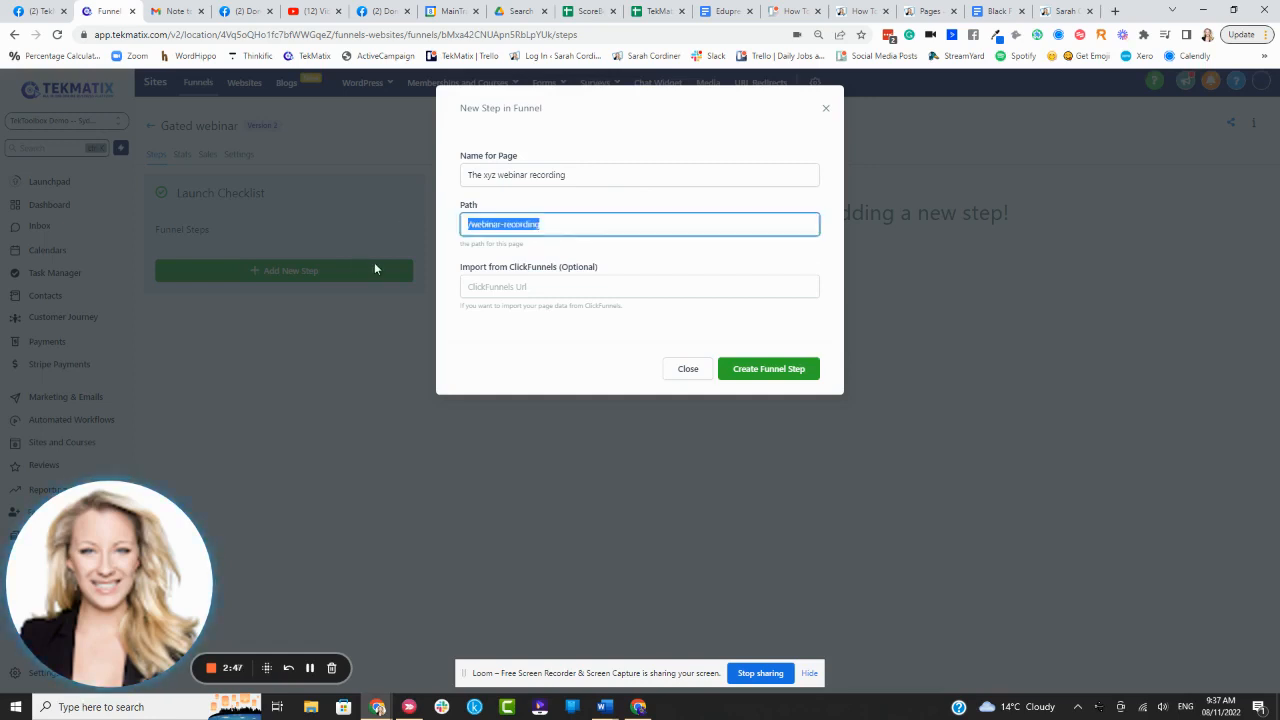
pyautogui.click(514, 200)
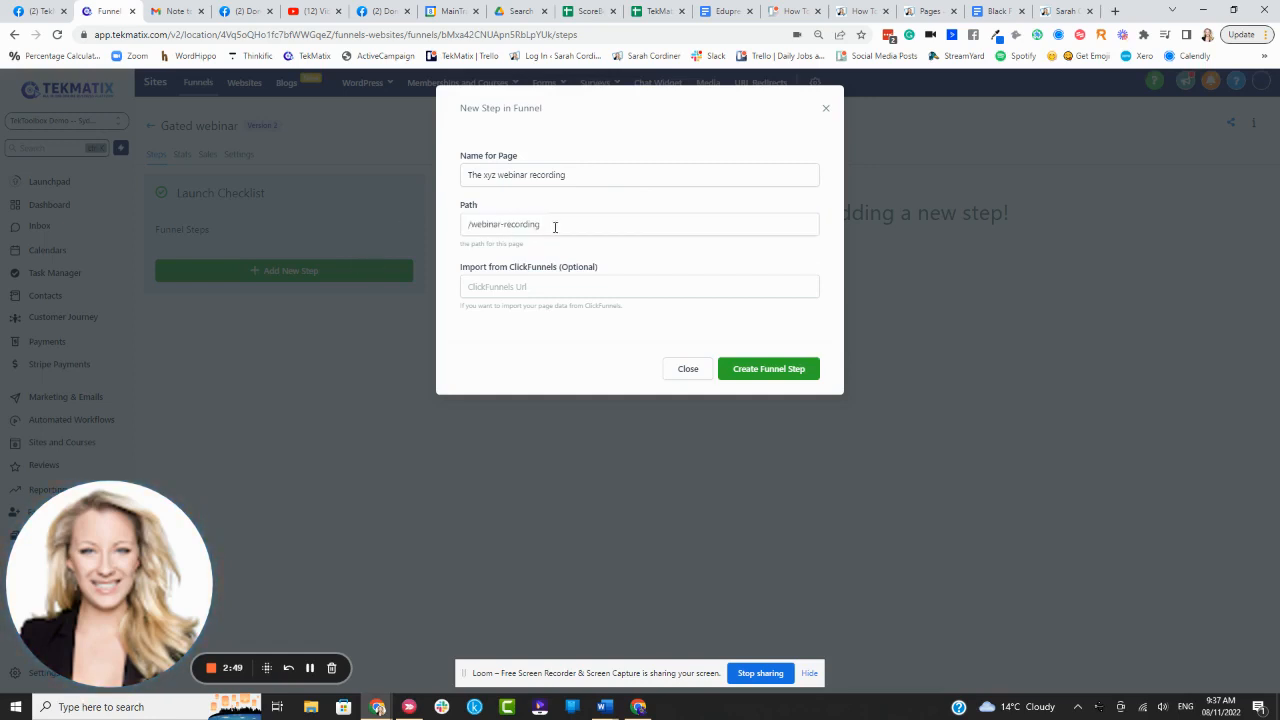
pyautogui.moveTo(554, 223); pyautogui.dragTo(470, 226)
pyautogui.click(552, 197)
pyautogui.click(755, 370)
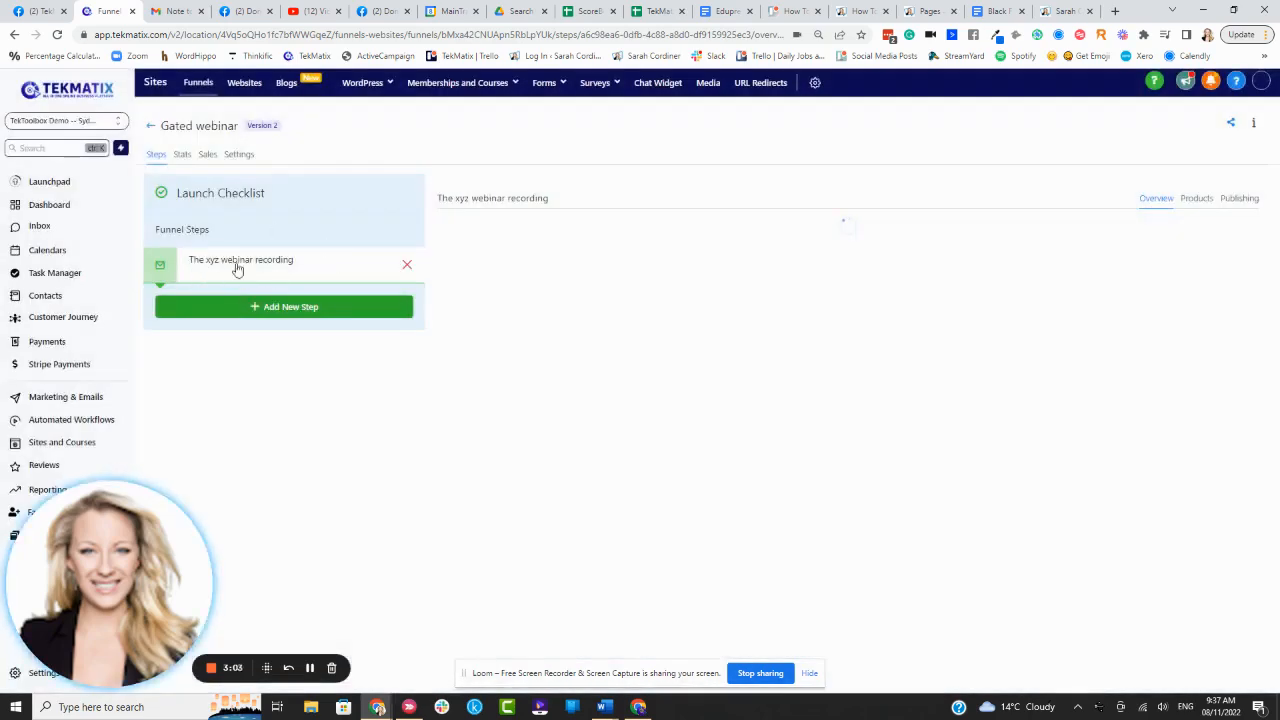
# - Add step 'Opt in for people who are not subscribers' at /optin-for-video-non-subs, then select the webinar recording step
pyautogui.click(261, 312)
pyautogui.click(512, 177)
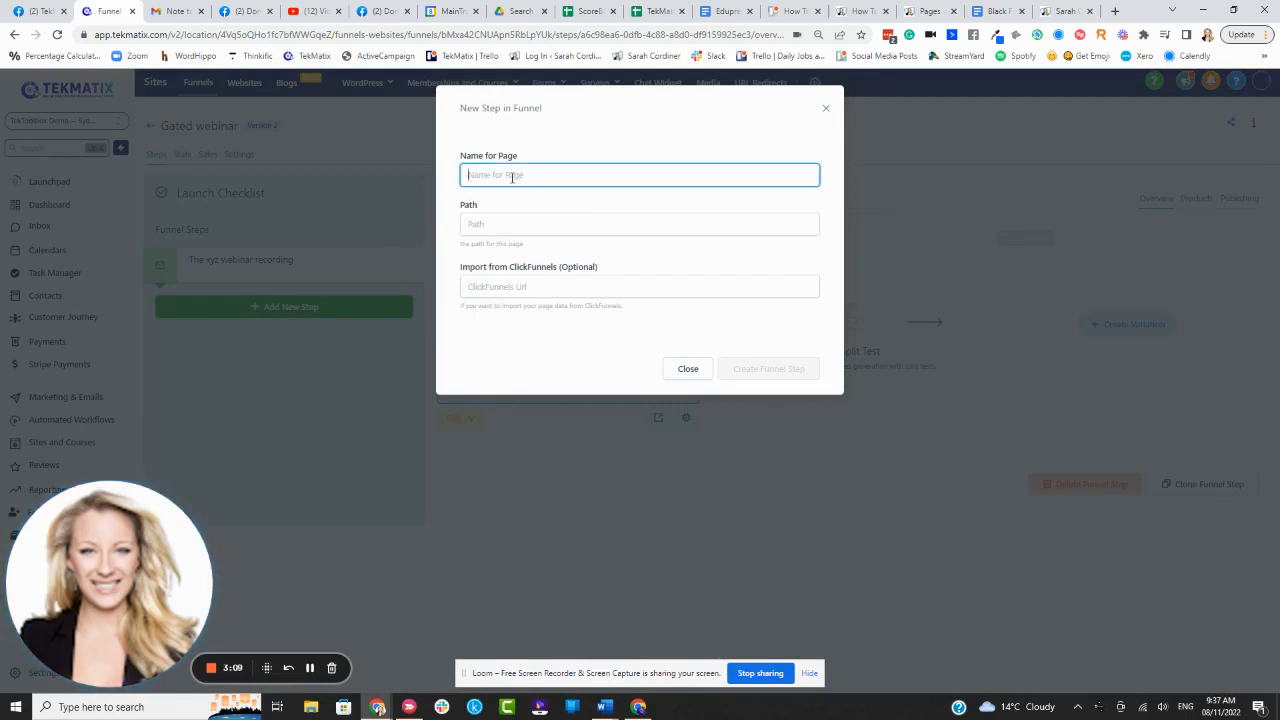
pyautogui.write('Opt in for pe')
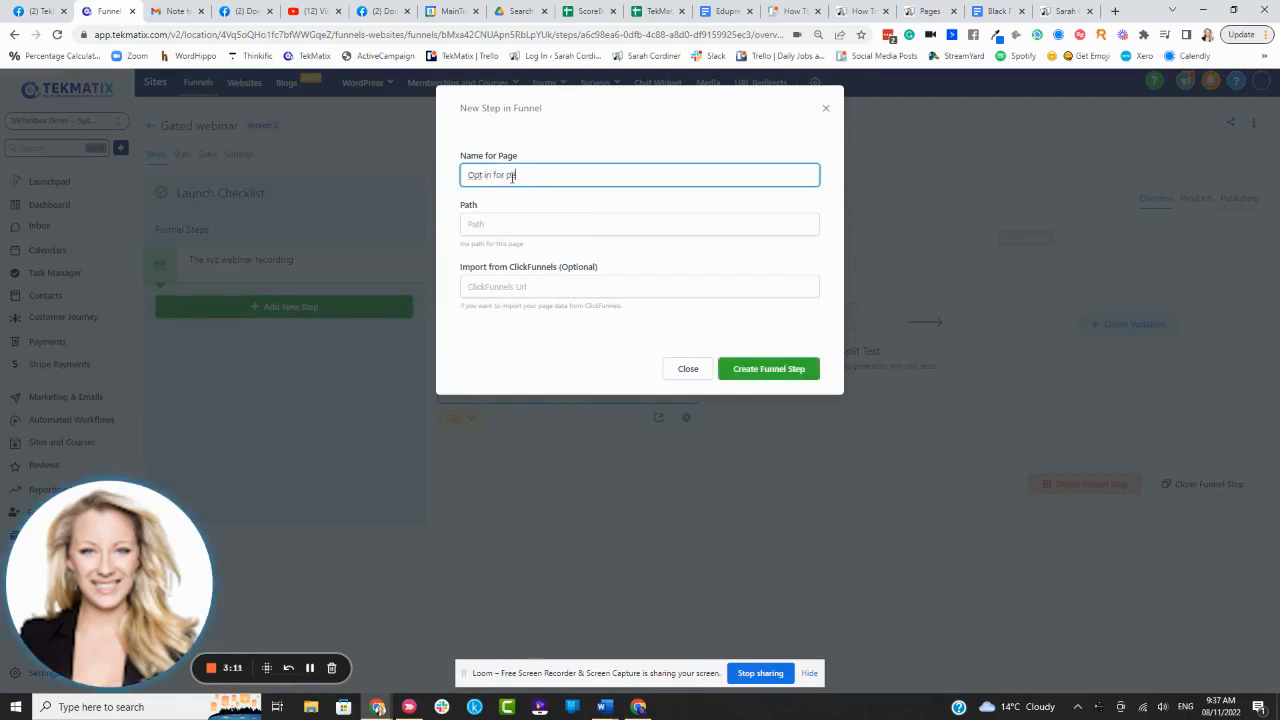
pyautogui.write('ople who are not subscribers')
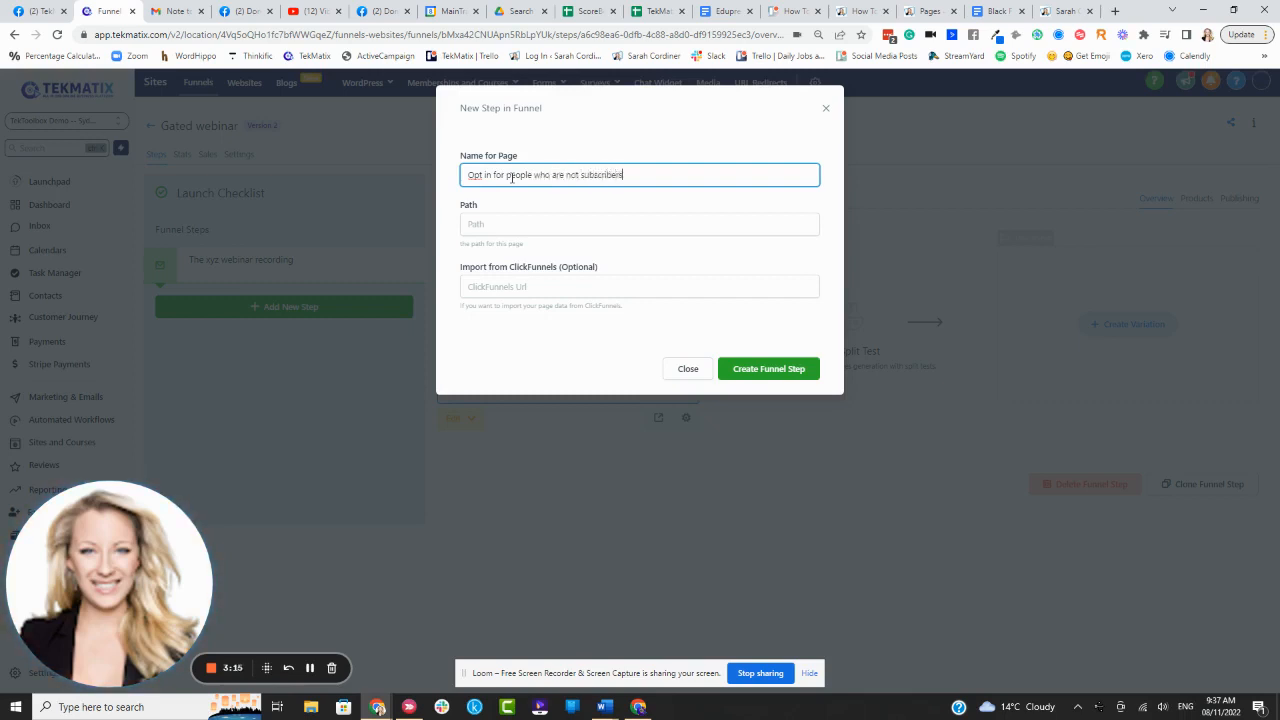
pyautogui.click(480, 222)
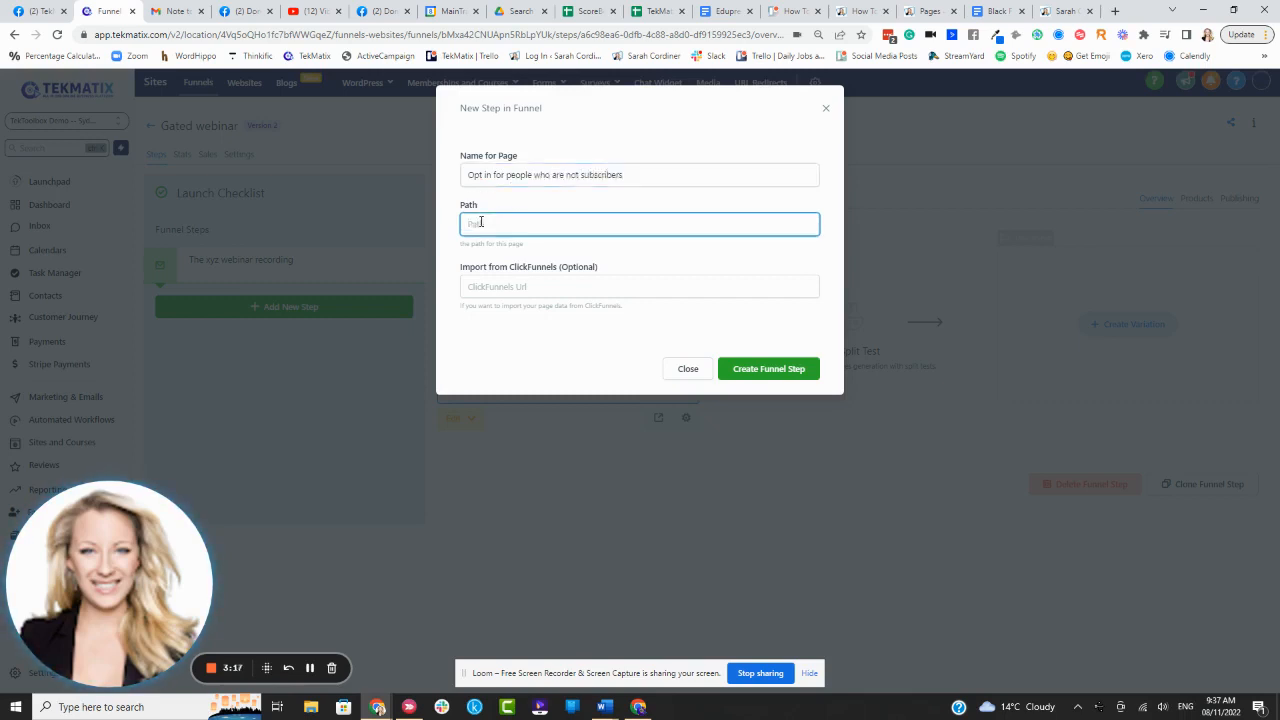
pyautogui.write('/optin-for-vide')
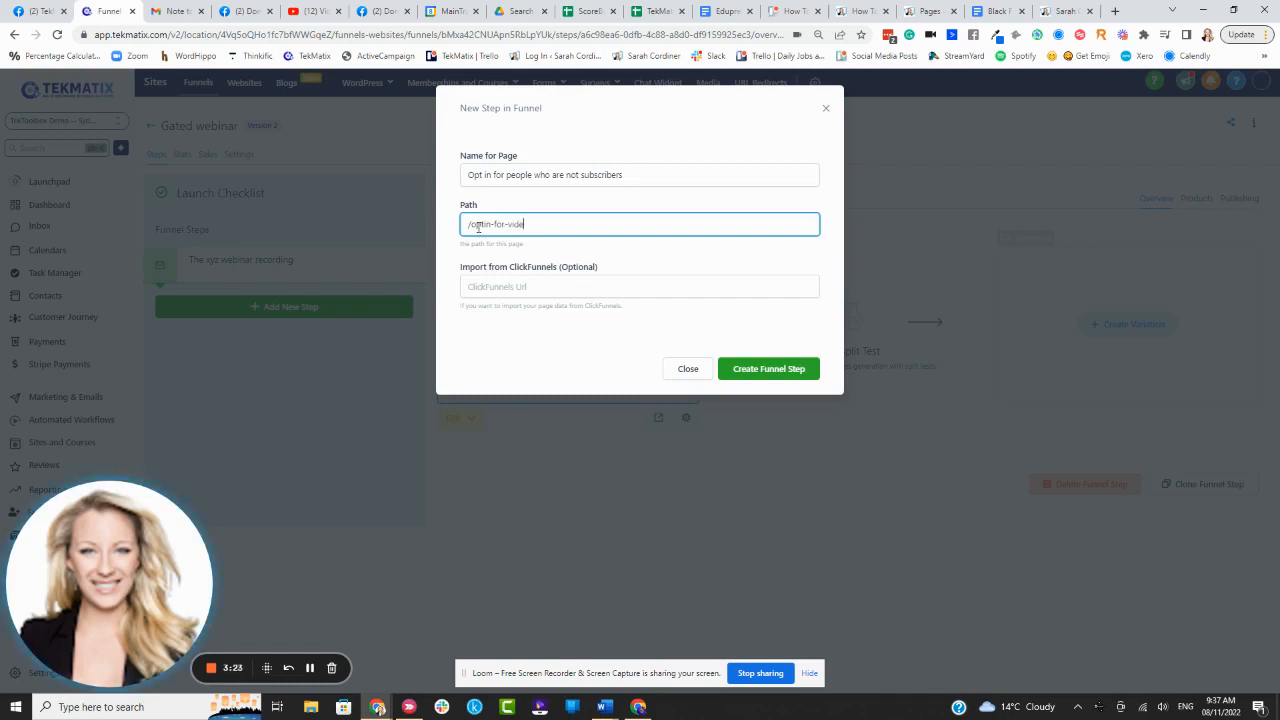
pyautogui.write('o-non-subs')
pyautogui.click(547, 210)
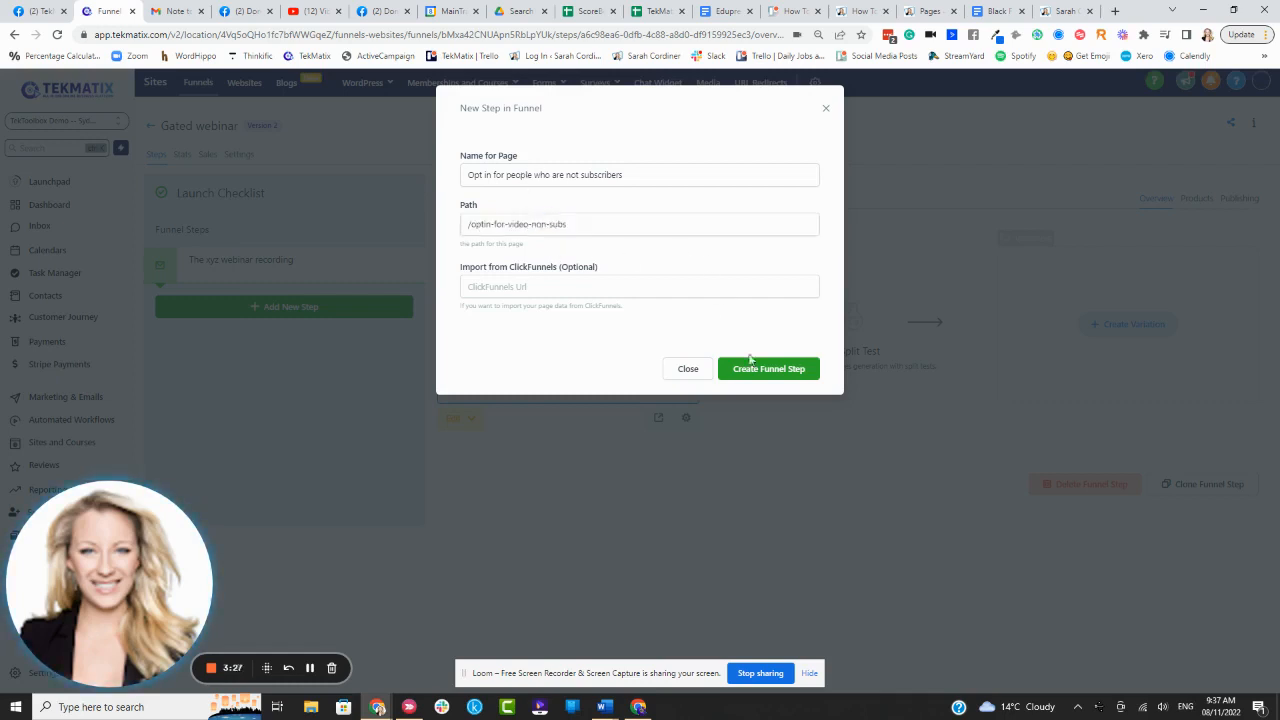
pyautogui.click(765, 369)
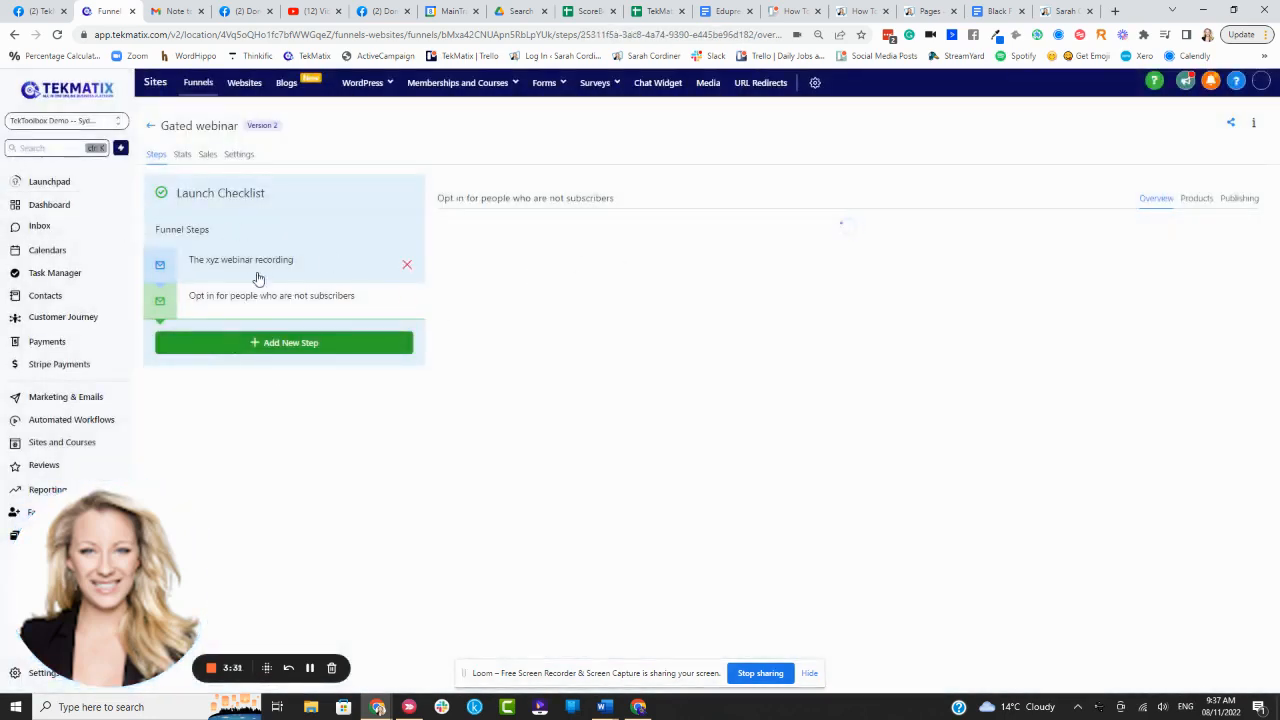
pyautogui.click(212, 260)
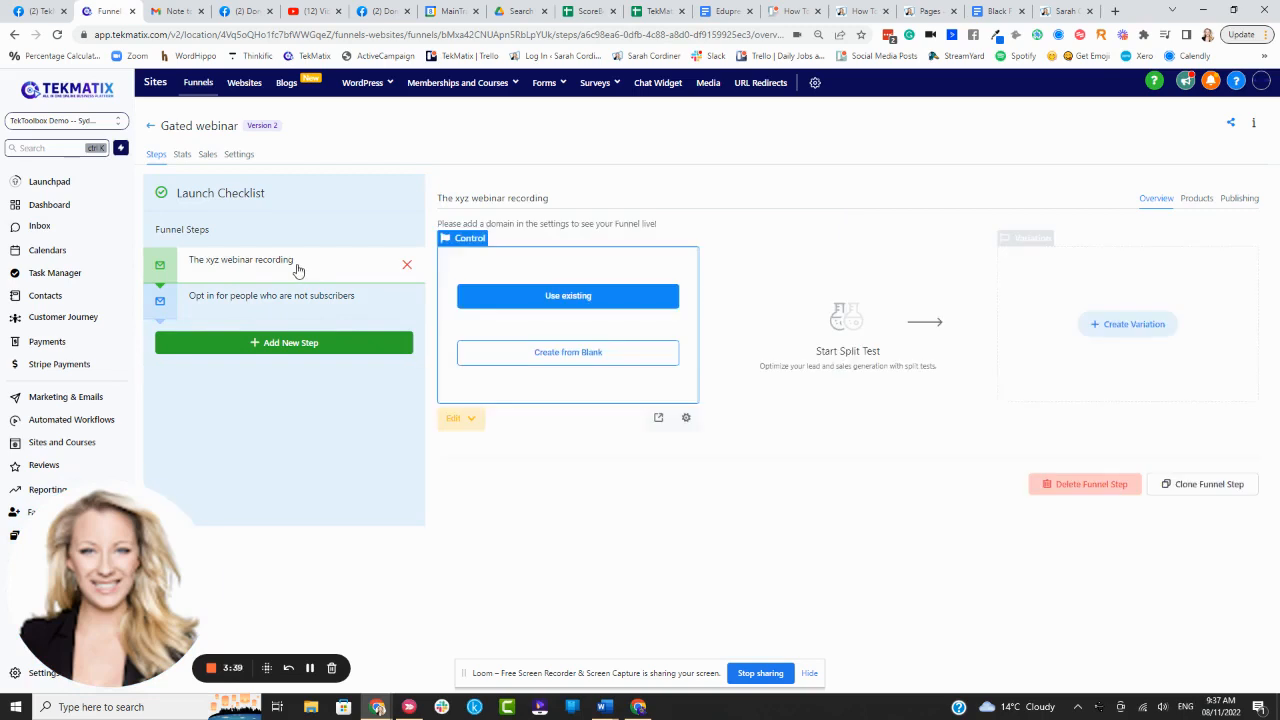
# - Skip importing an existing page and start 'The xyz webinar recording' page from blank
pyautogui.click(591, 302)
pyautogui.click(585, 255)
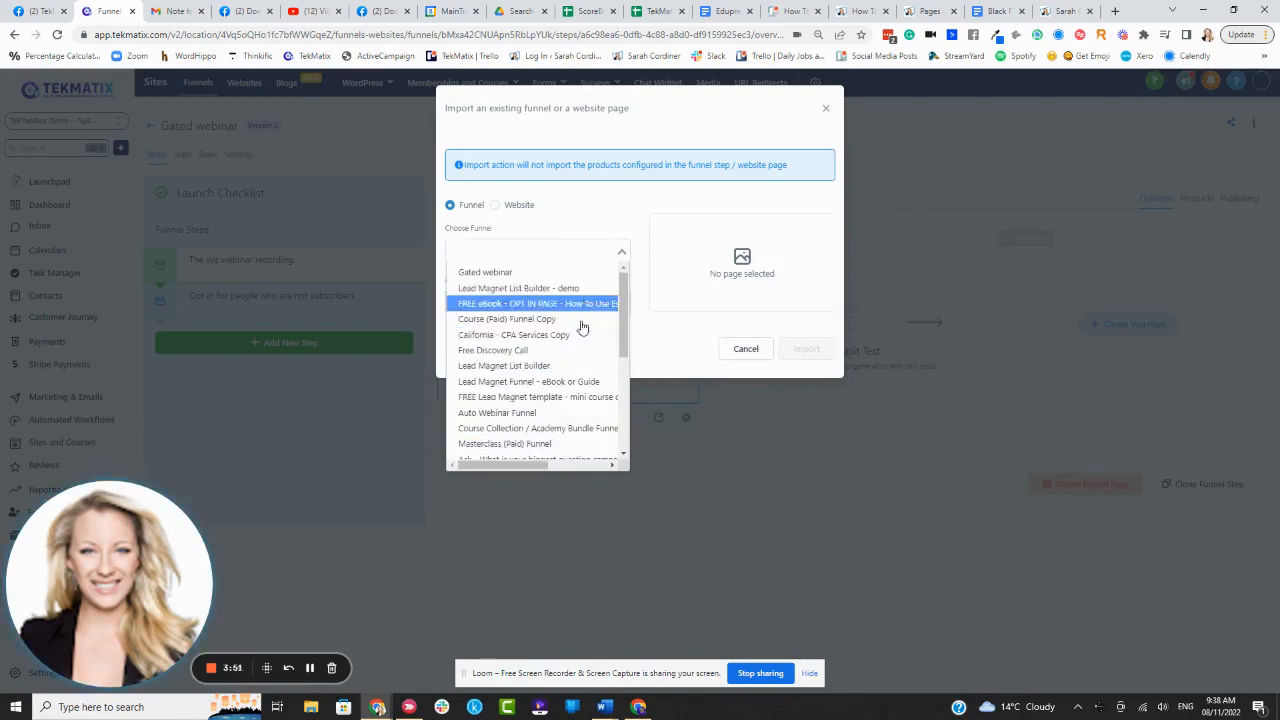
pyautogui.click(606, 218)
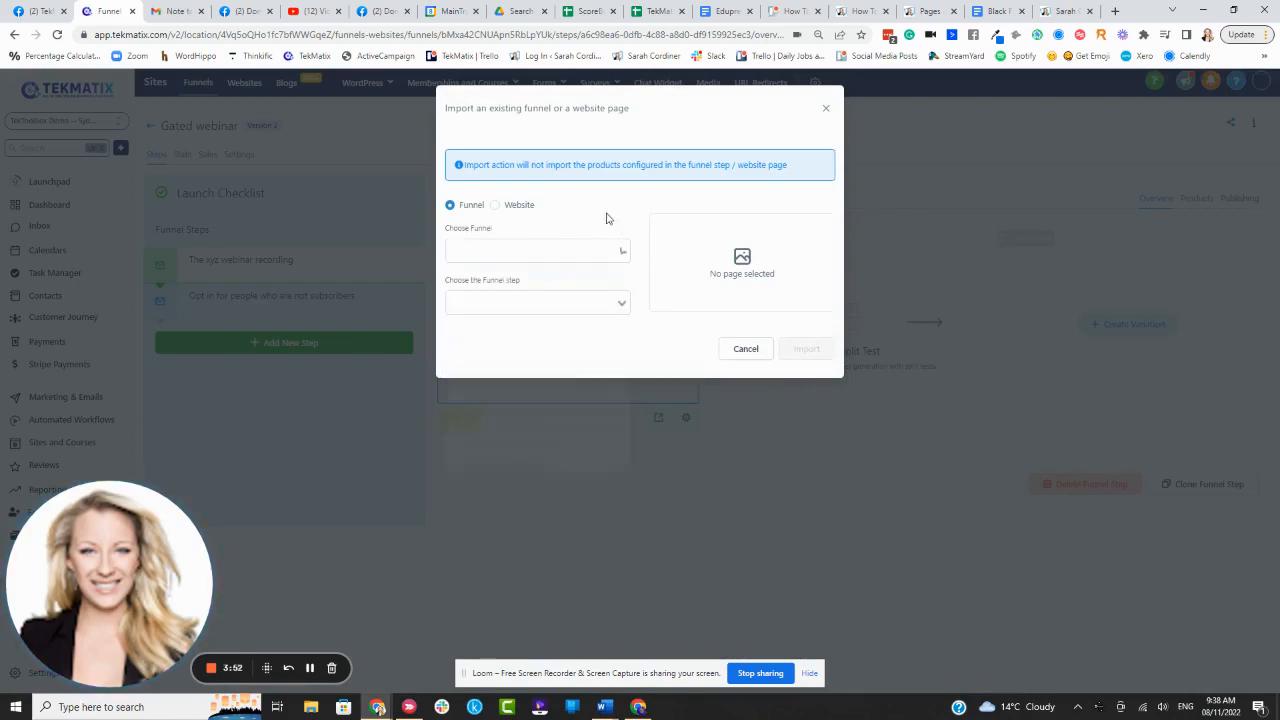
pyautogui.click(826, 111)
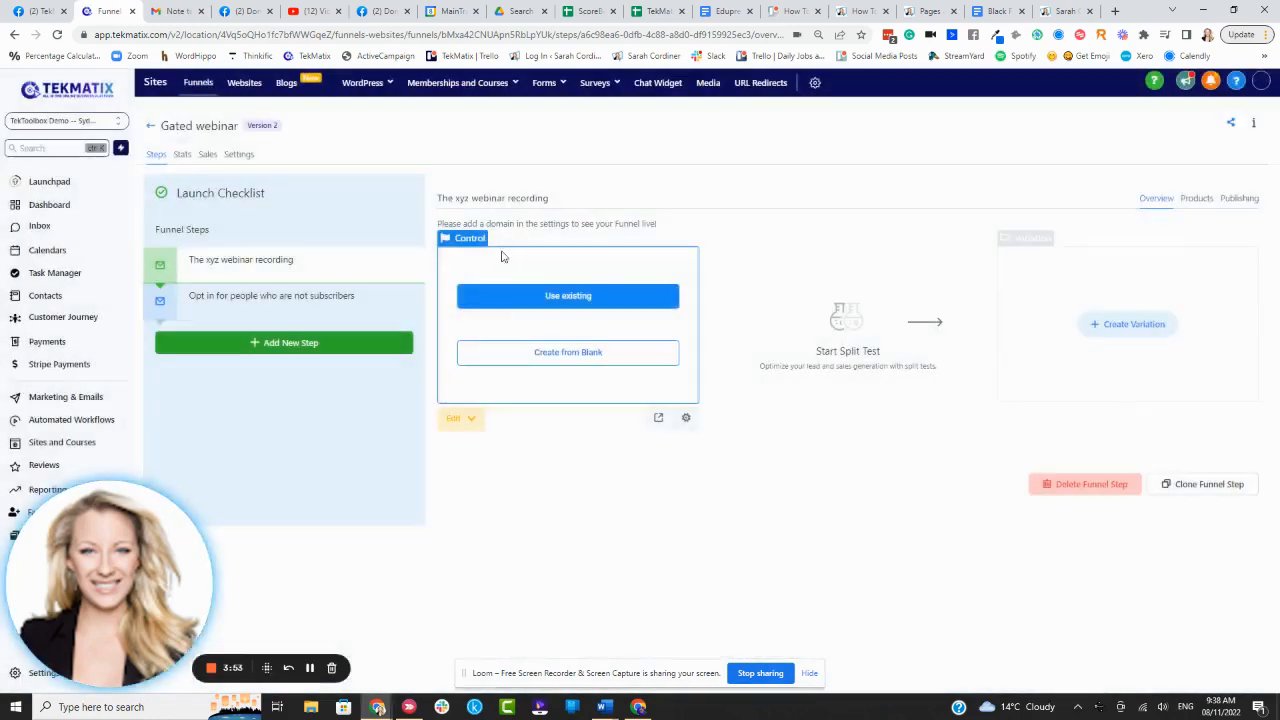
pyautogui.click(568, 356)
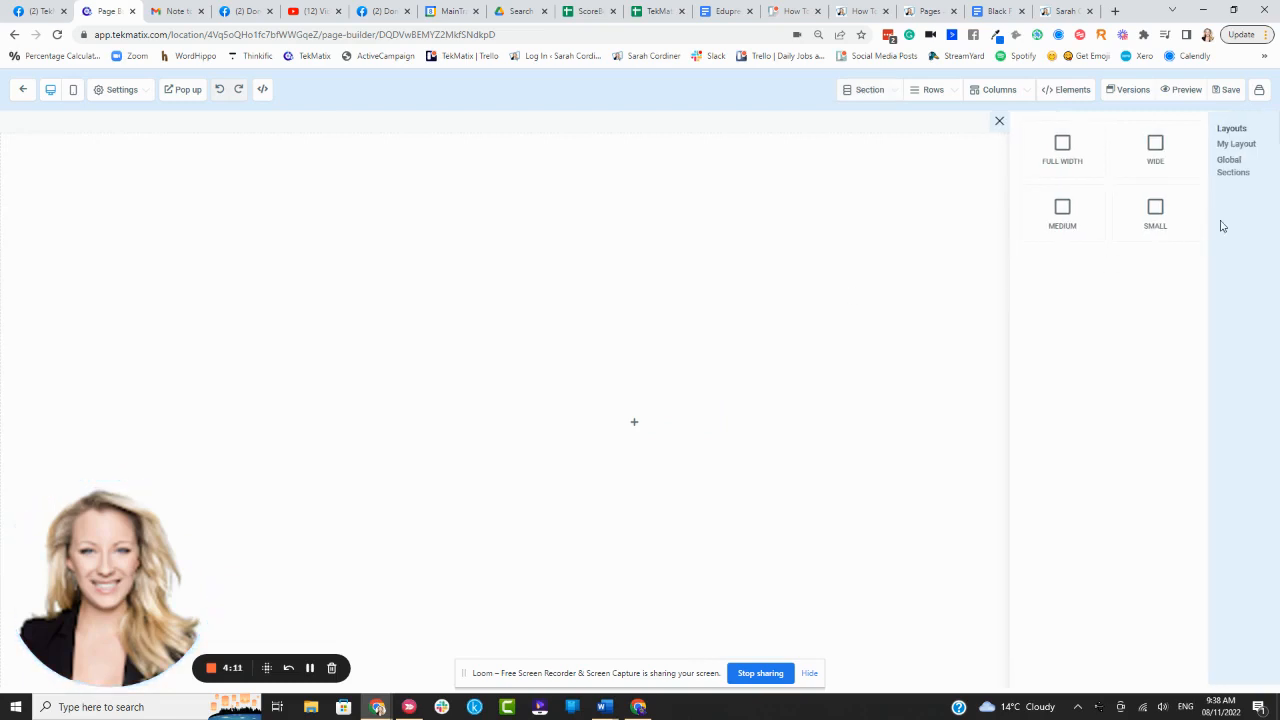
# - Add a full-width section with a single-column row and a headline element
pyautogui.moveTo(1064, 143); pyautogui.dragTo(631, 180)
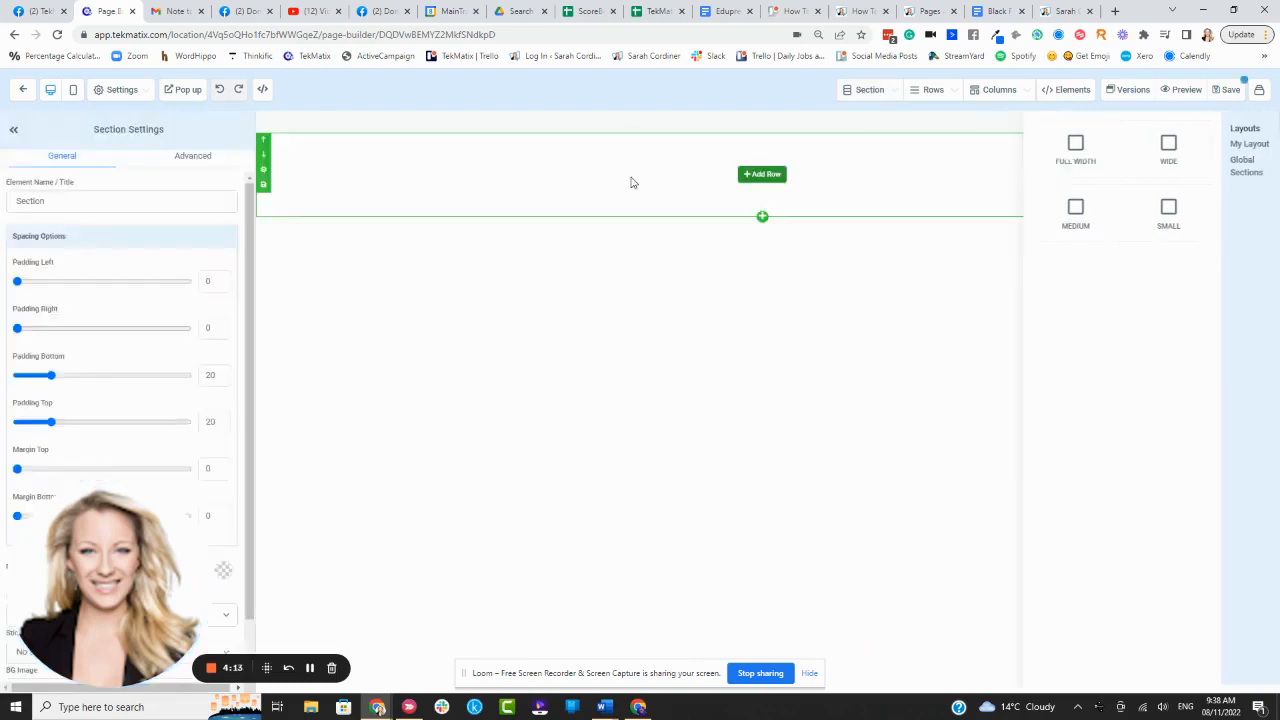
pyautogui.click(764, 175)
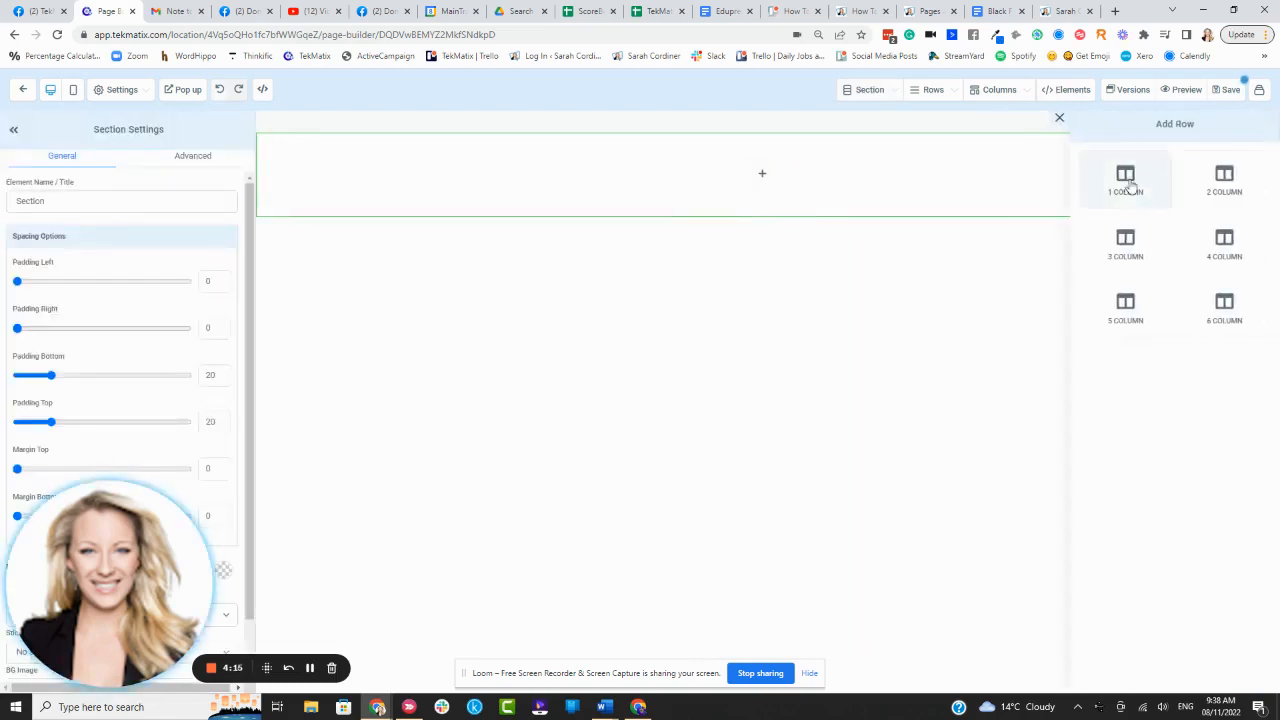
pyautogui.moveTo(1131, 183); pyautogui.dragTo(761, 204)
pyautogui.click(761, 195)
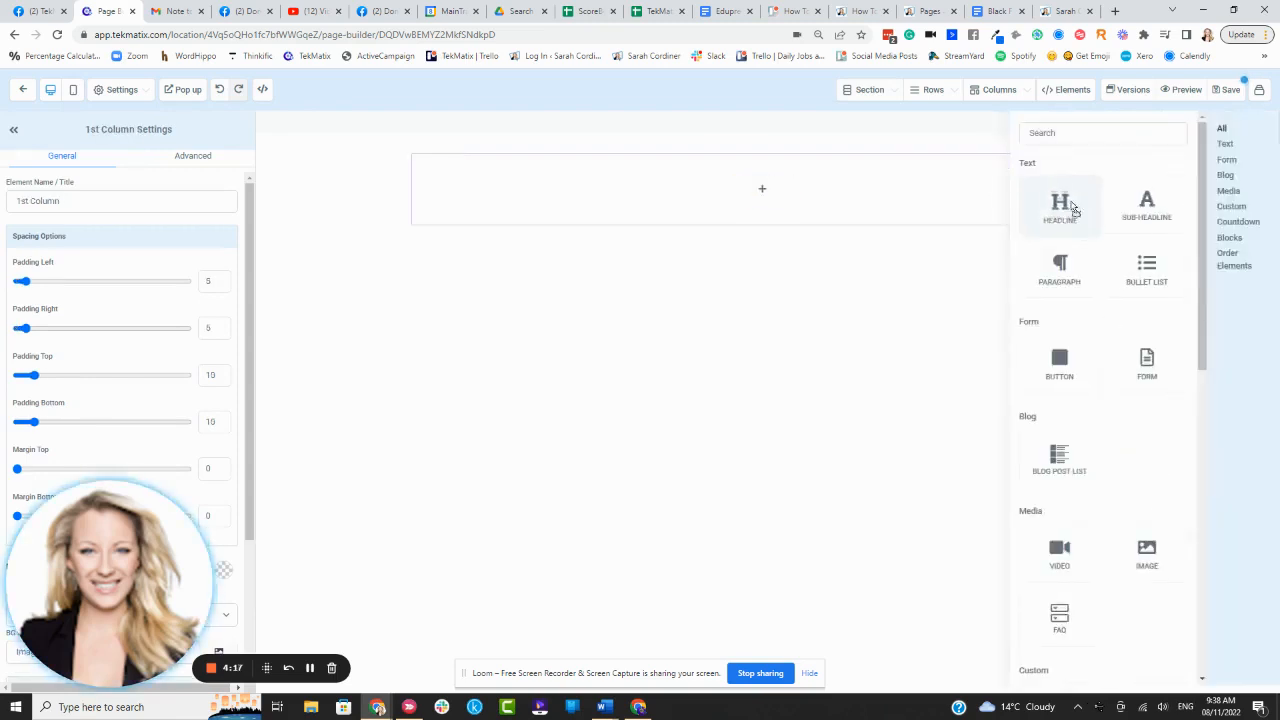
pyautogui.moveTo(1072, 209); pyautogui.dragTo(809, 195)
pyautogui.click(775, 192)
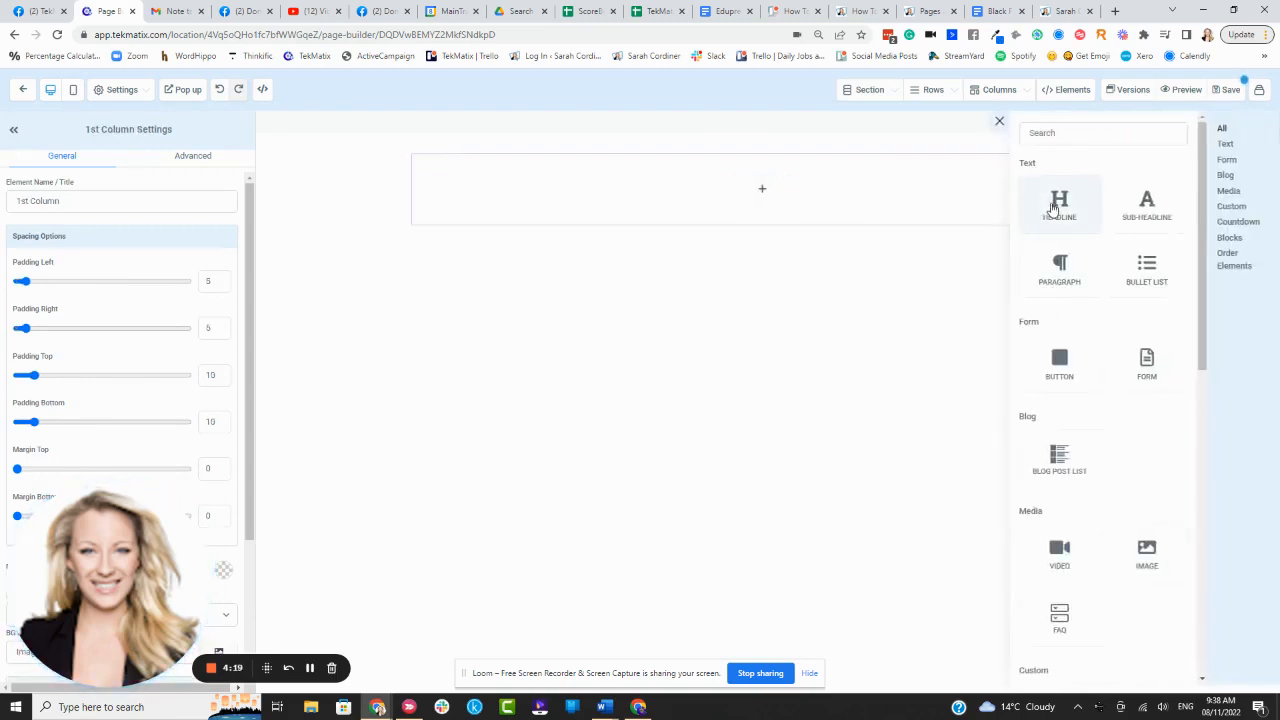
pyautogui.moveTo(1066, 205); pyautogui.dragTo(766, 194)
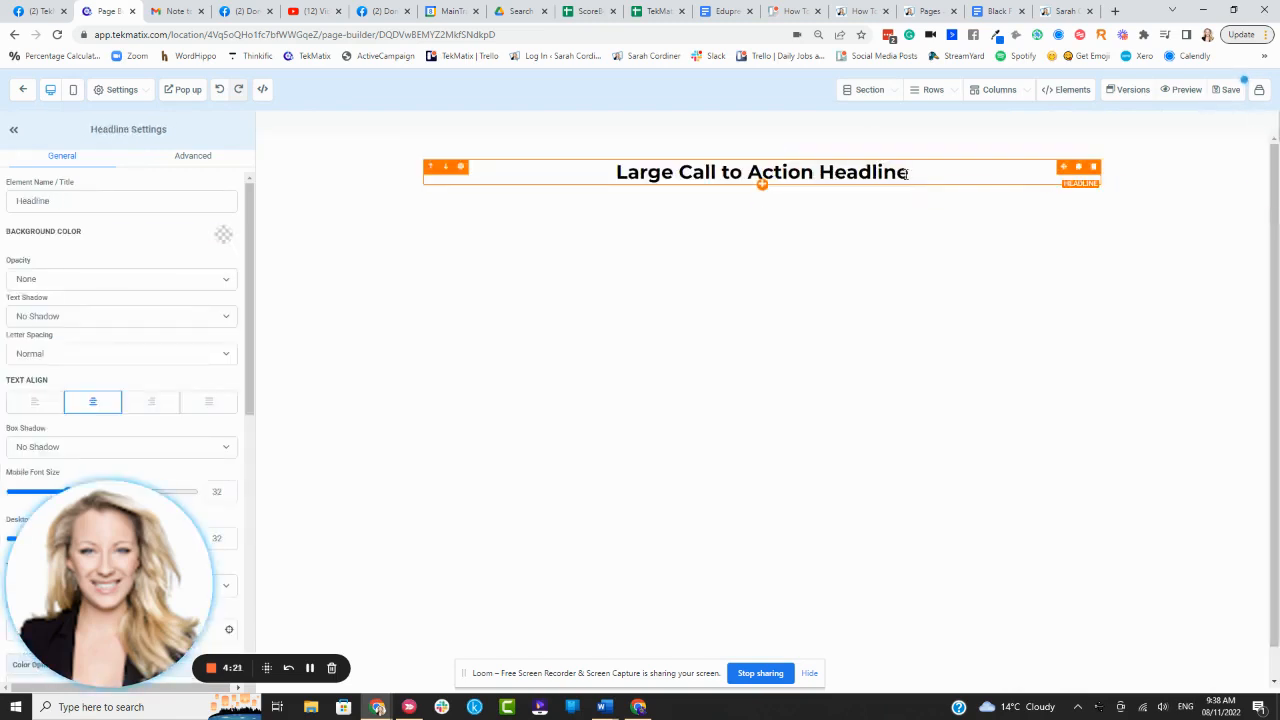
# - Make the headline 'FREE AMAZING WEBINAR ON XYZ!' and delete the placeholder words
pyautogui.moveTo(910, 173); pyautogui.dragTo(541, 164)
pyautogui.click(541, 164)
pyautogui.write('FRE')
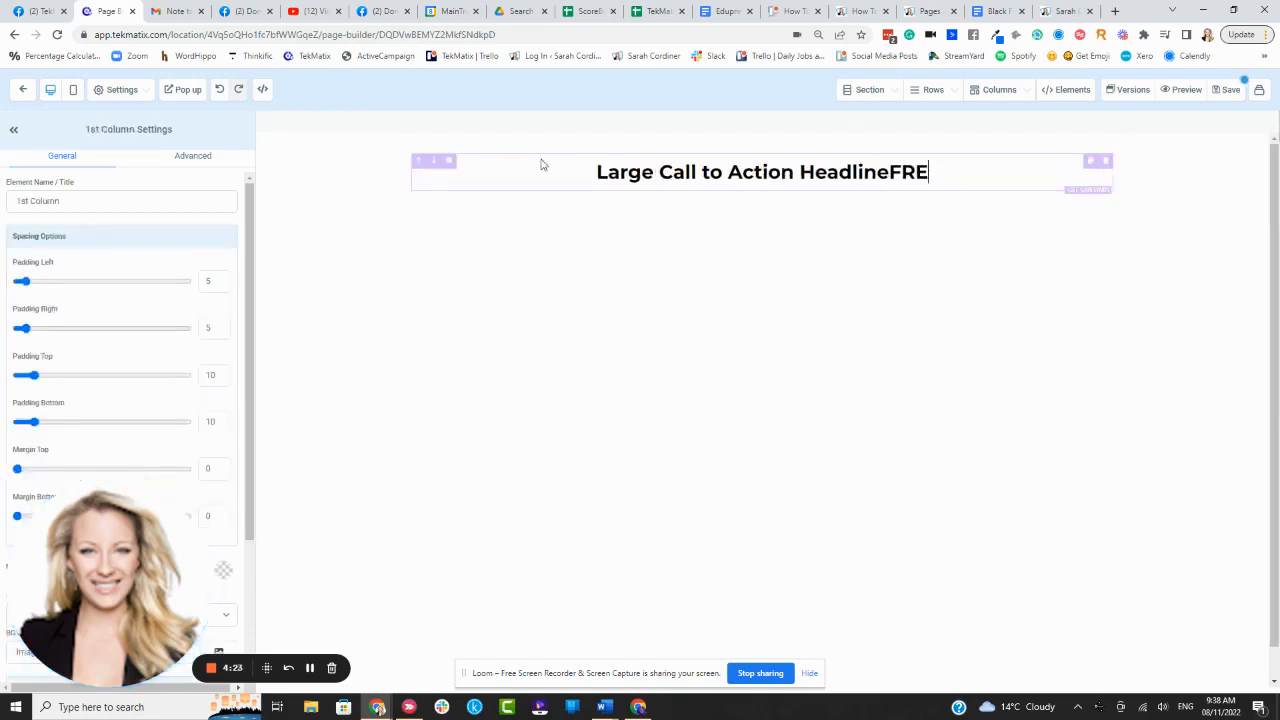
pyautogui.write('E AMAZING WE')
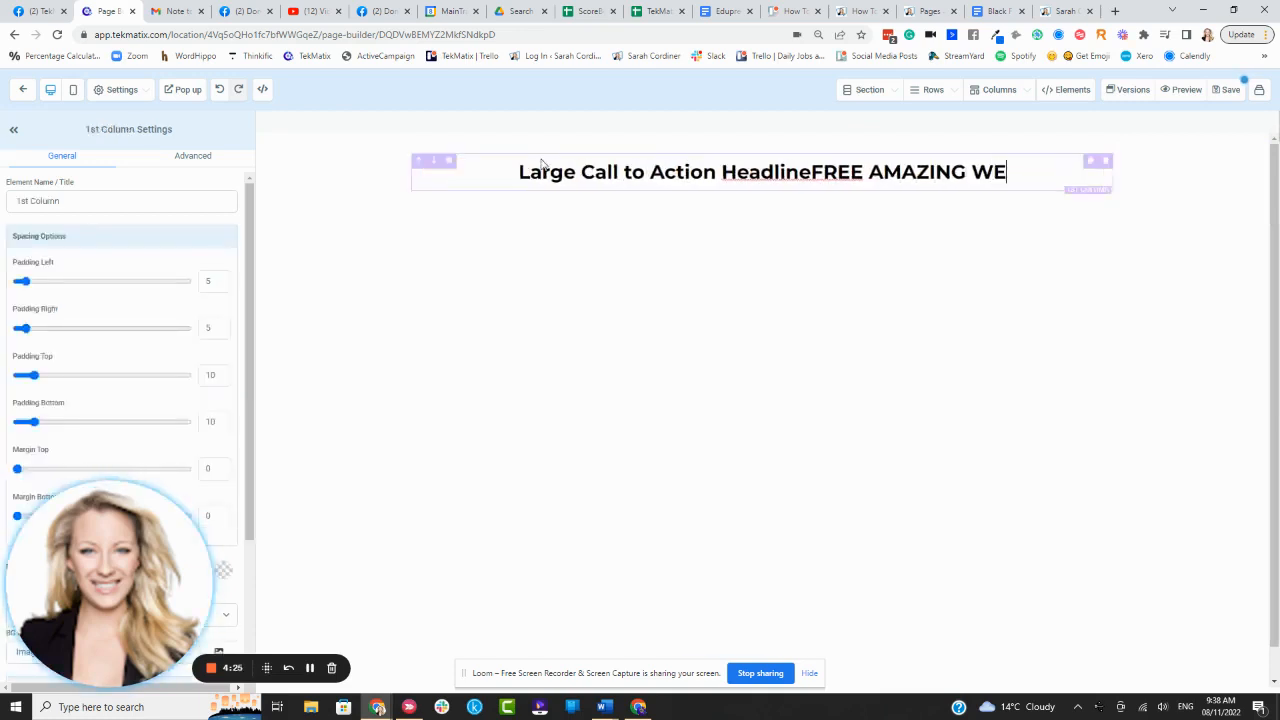
pyautogui.write('BINAR ON XYZ!')
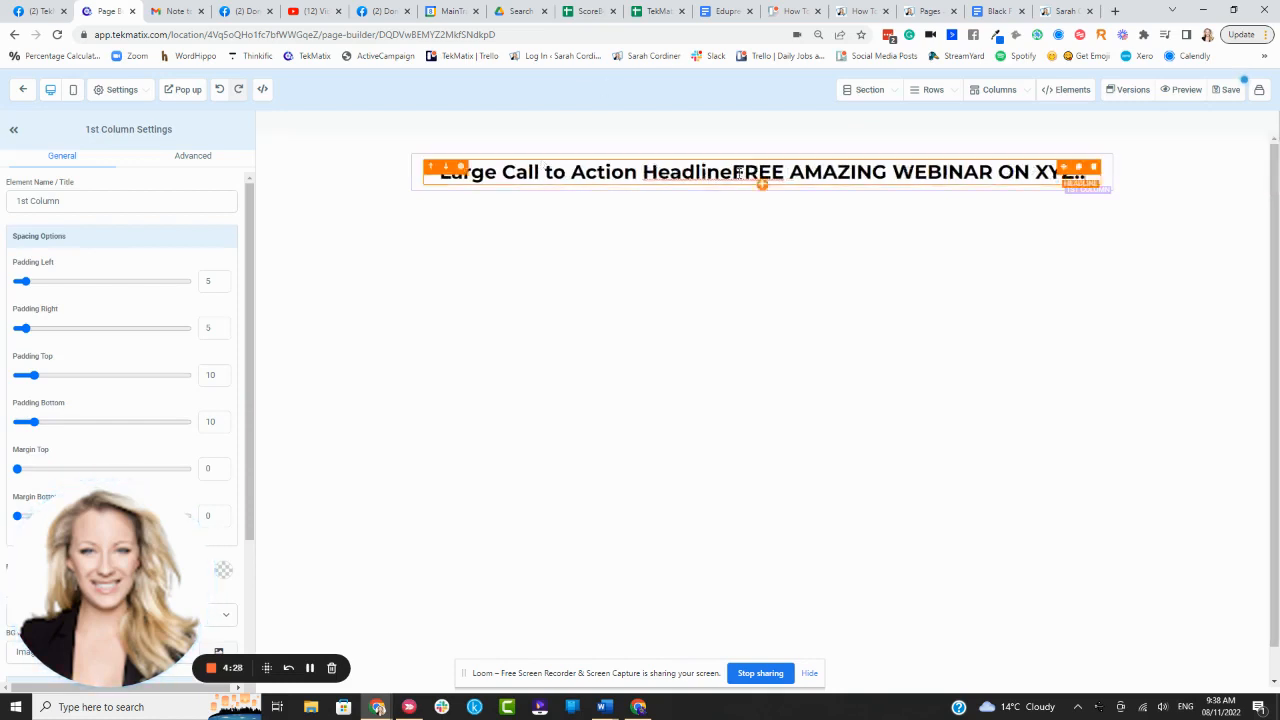
pyautogui.moveTo(738, 173); pyautogui.dragTo(363, 177)
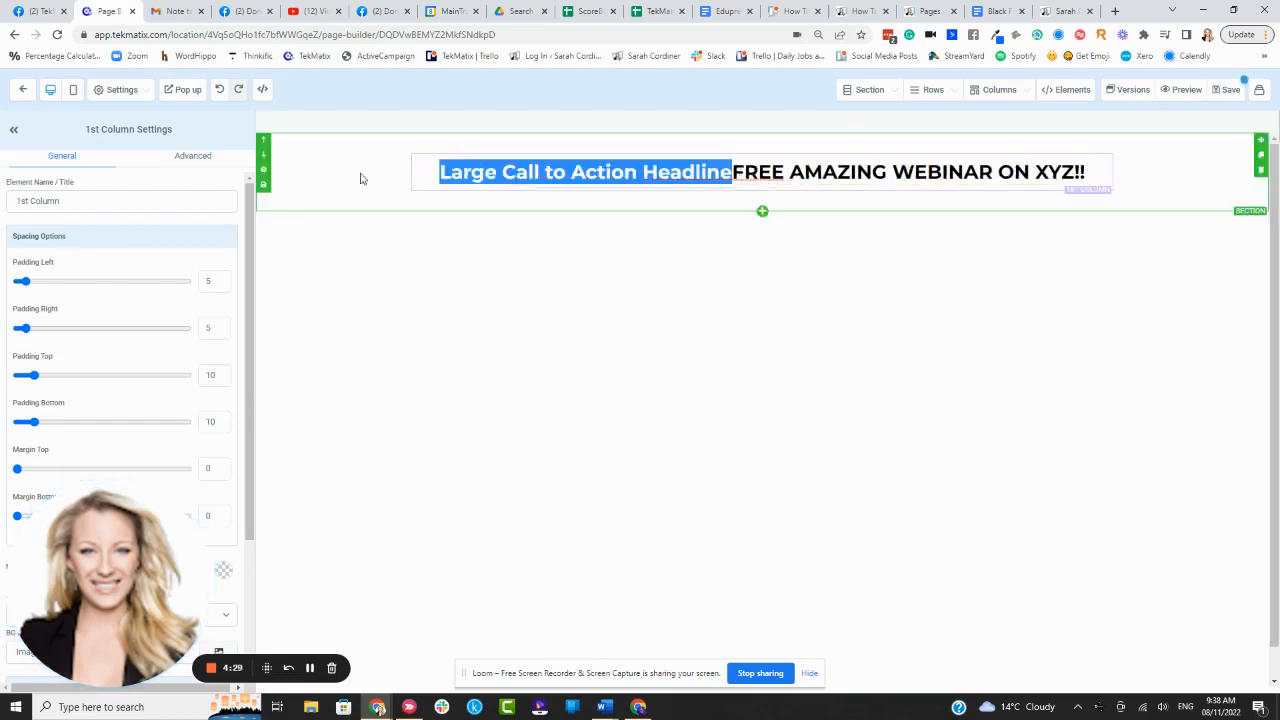
pyautogui.press('BackSpace')
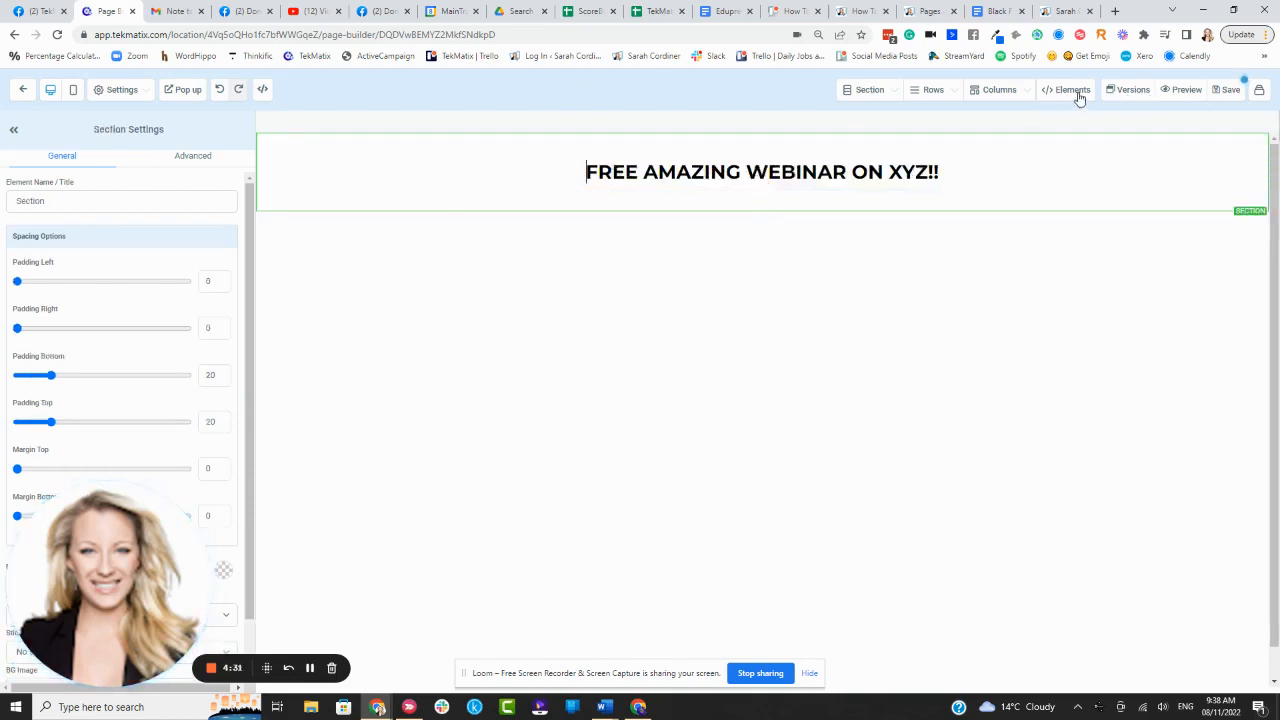
# - Add a sub-headline under the headline reading 'yOUR LIFE WILL NEVER BE THE SAME AGAIN'
pyautogui.moveTo(1074, 94)
pyautogui.click(1011, 119)
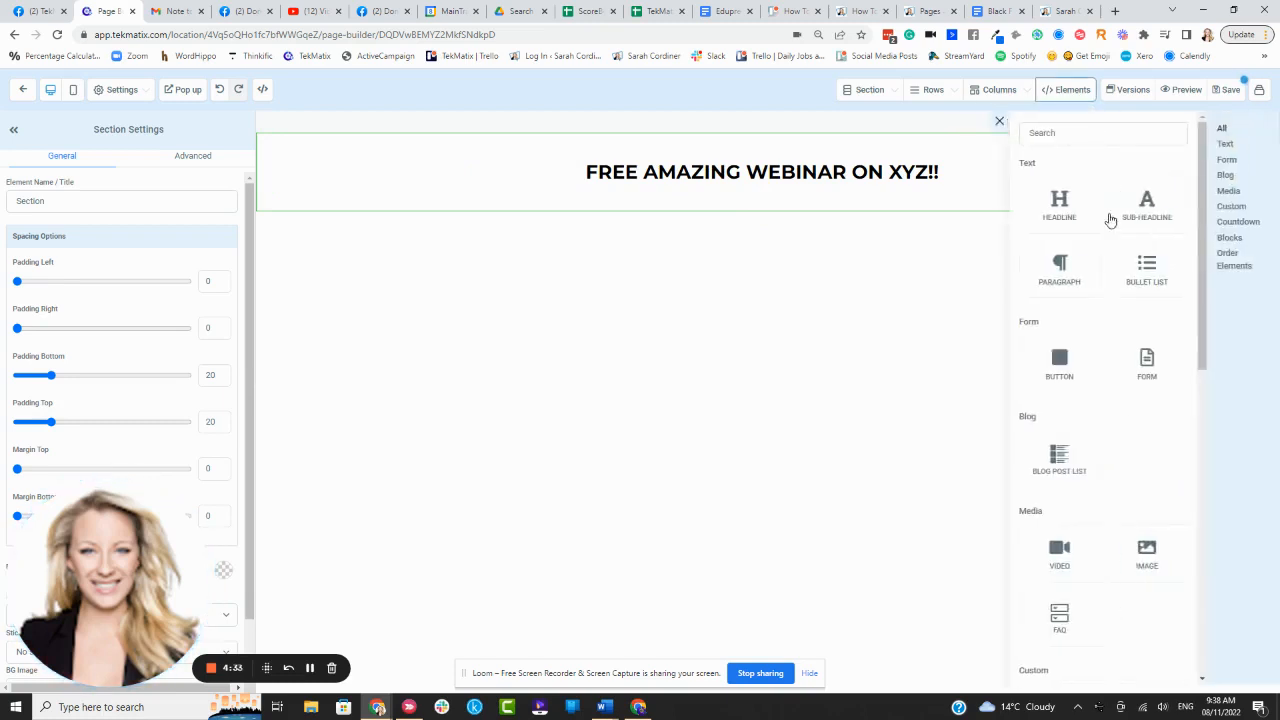
pyautogui.moveTo(1150, 215); pyautogui.dragTo(733, 191)
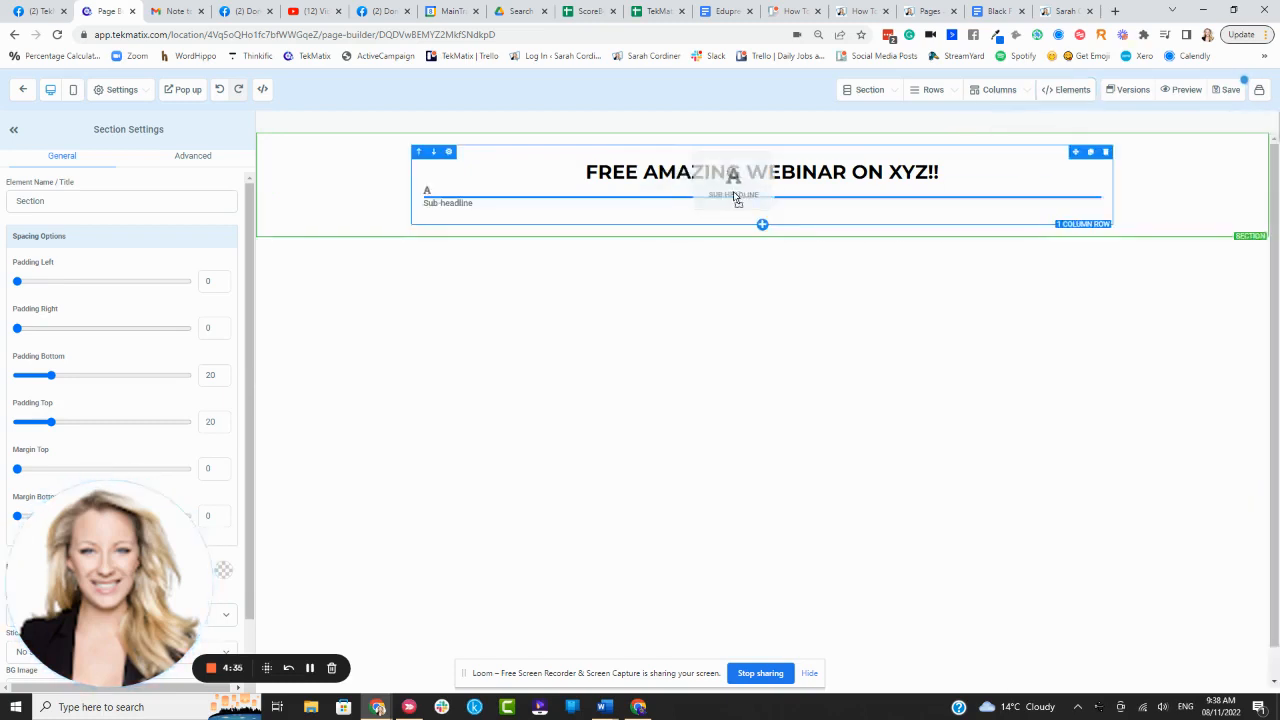
pyautogui.moveTo(862, 193); pyautogui.dragTo(426, 346)
pyautogui.write('yOU')
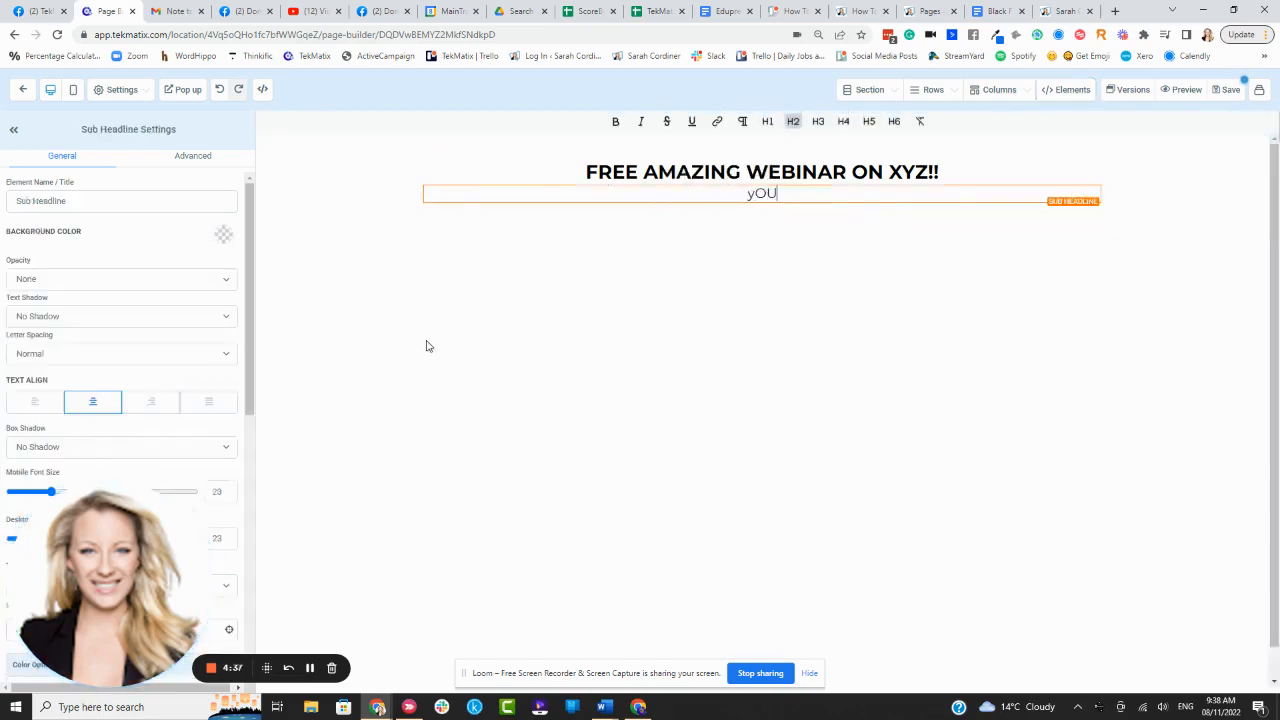
pyautogui.write('R LIFE WILL NEVER')
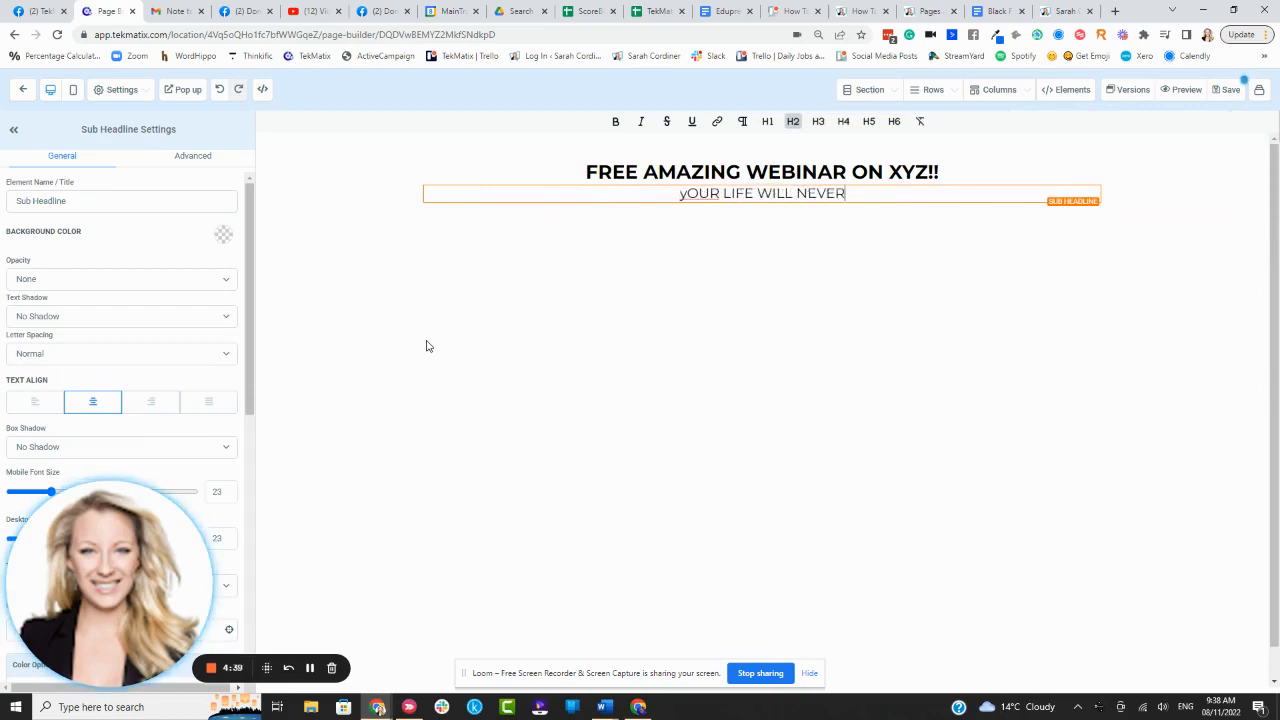
pyautogui.write(' BE THE SAME AGAIN')
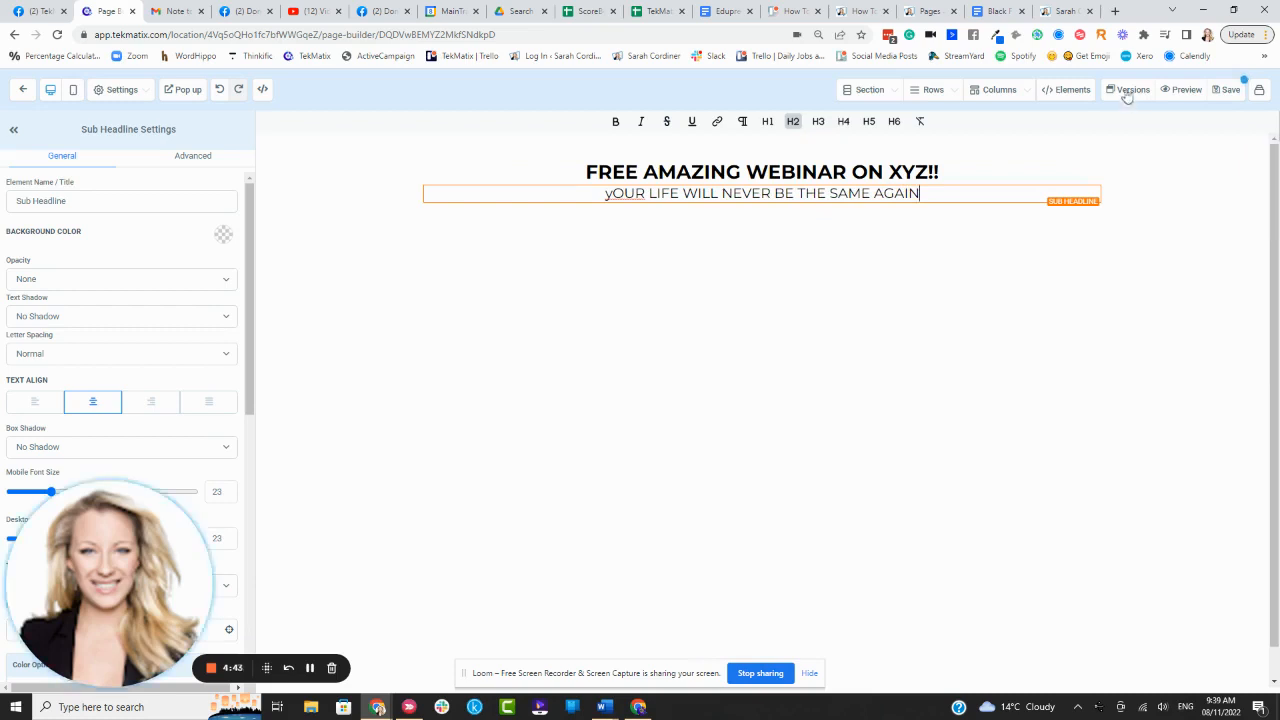
# - Add a bullet list below the sub-headline with items dfg, dfgfd and dsgg
pyautogui.click(1065, 91)
pyautogui.click(1000, 118)
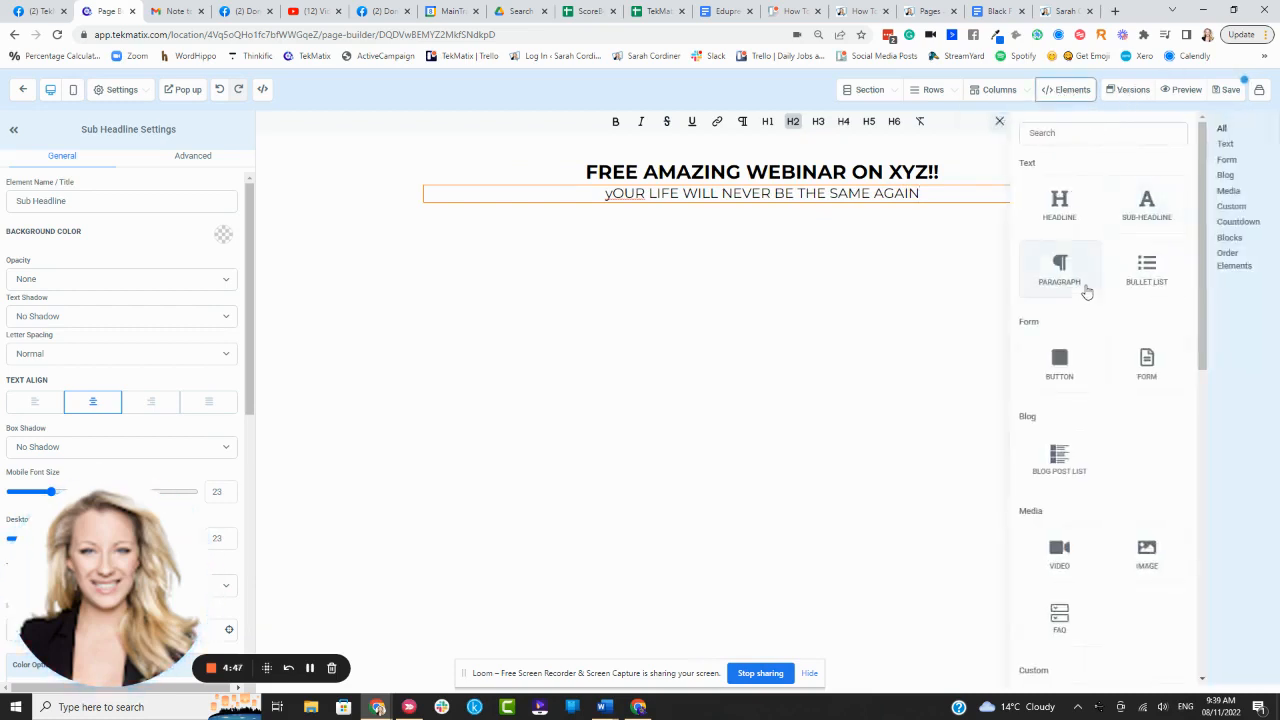
pyautogui.click(1160, 264)
pyautogui.click(692, 222)
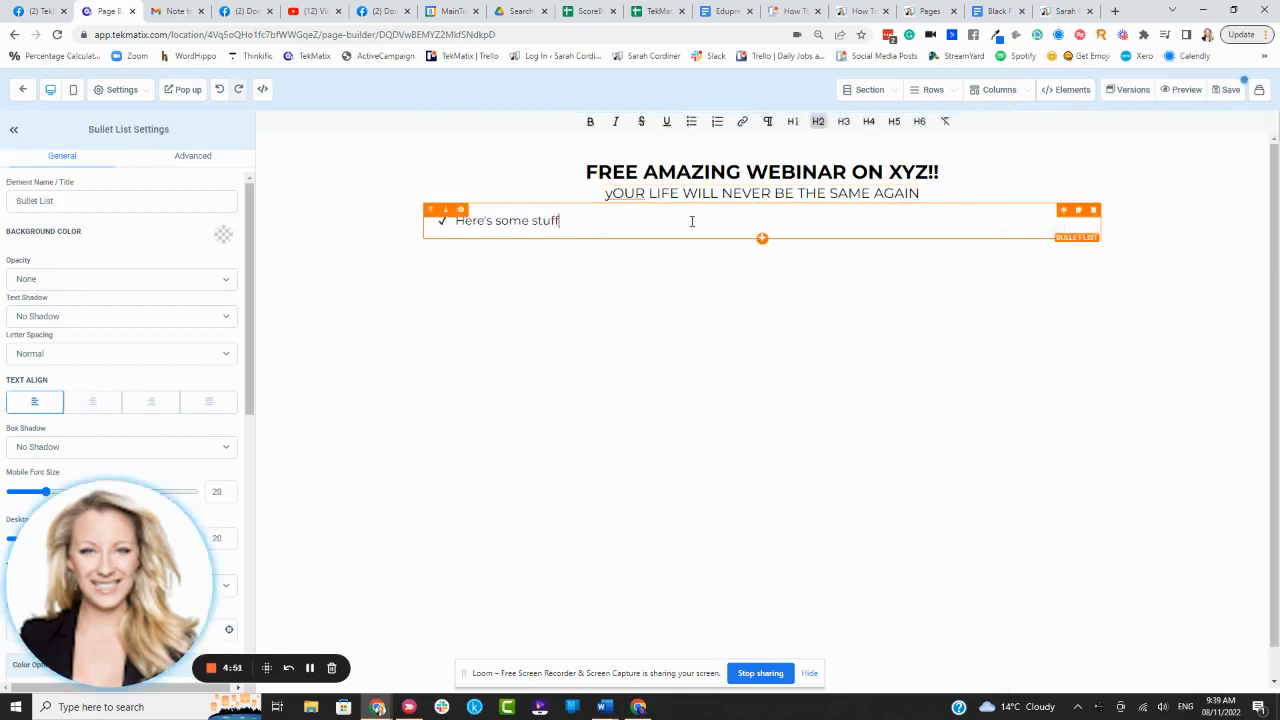
pyautogui.press('Return')
pyautogui.write('dfg')
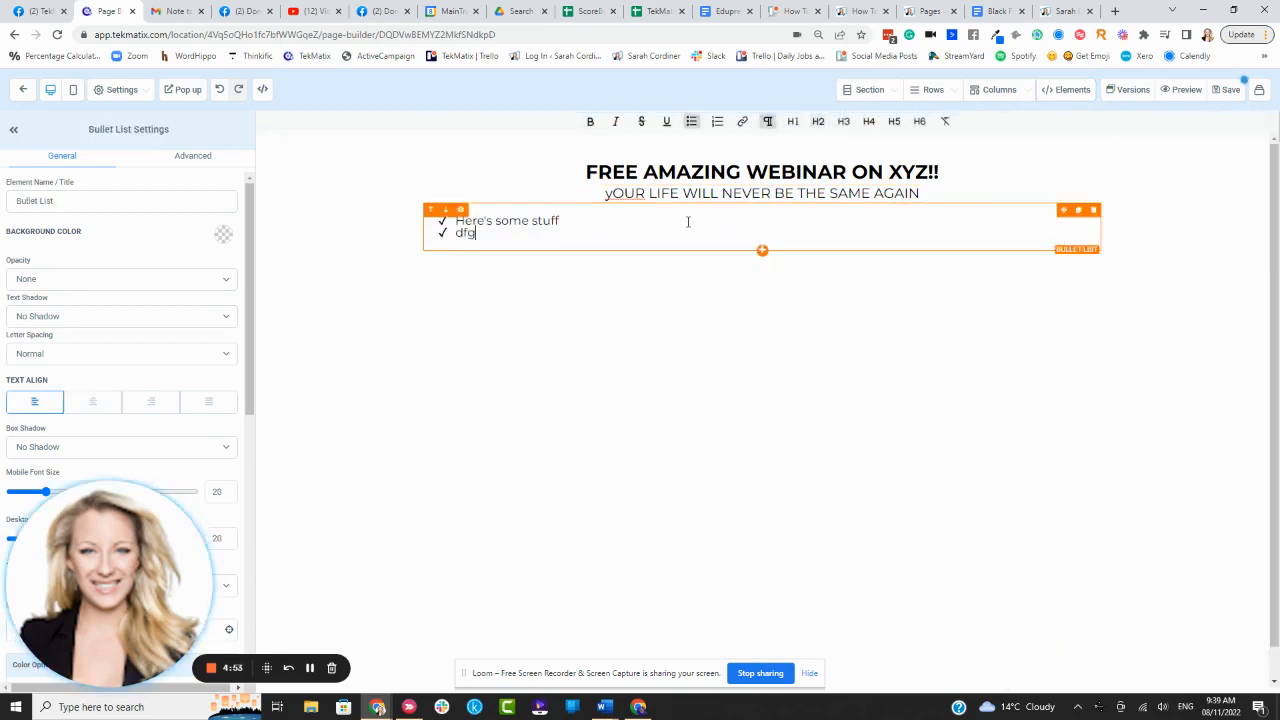
pyautogui.press('Return')
pyautogui.write('dfgfd')
pyautogui.press('Return')
pyautogui.write('dsgg')
pyautogui.press('Return')
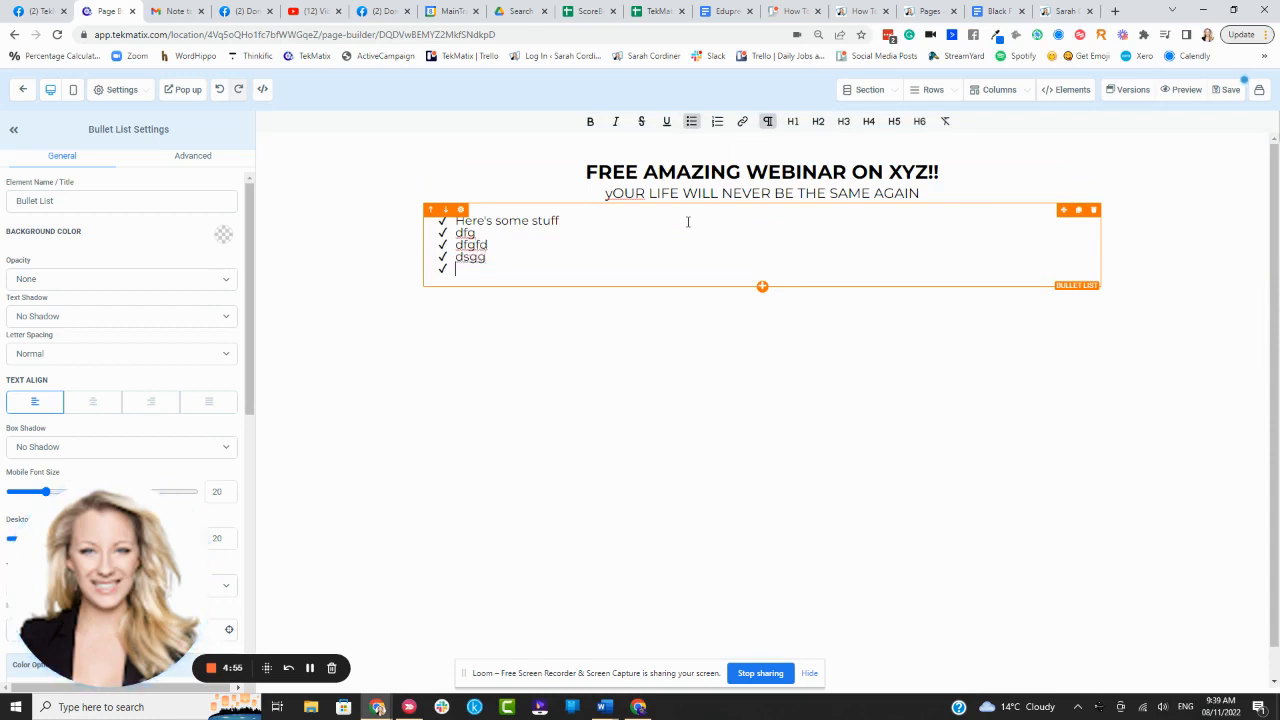
# - Adjust the headline's top and bottom margins
pyautogui.click(727, 172)
pyautogui.click(760, 194)
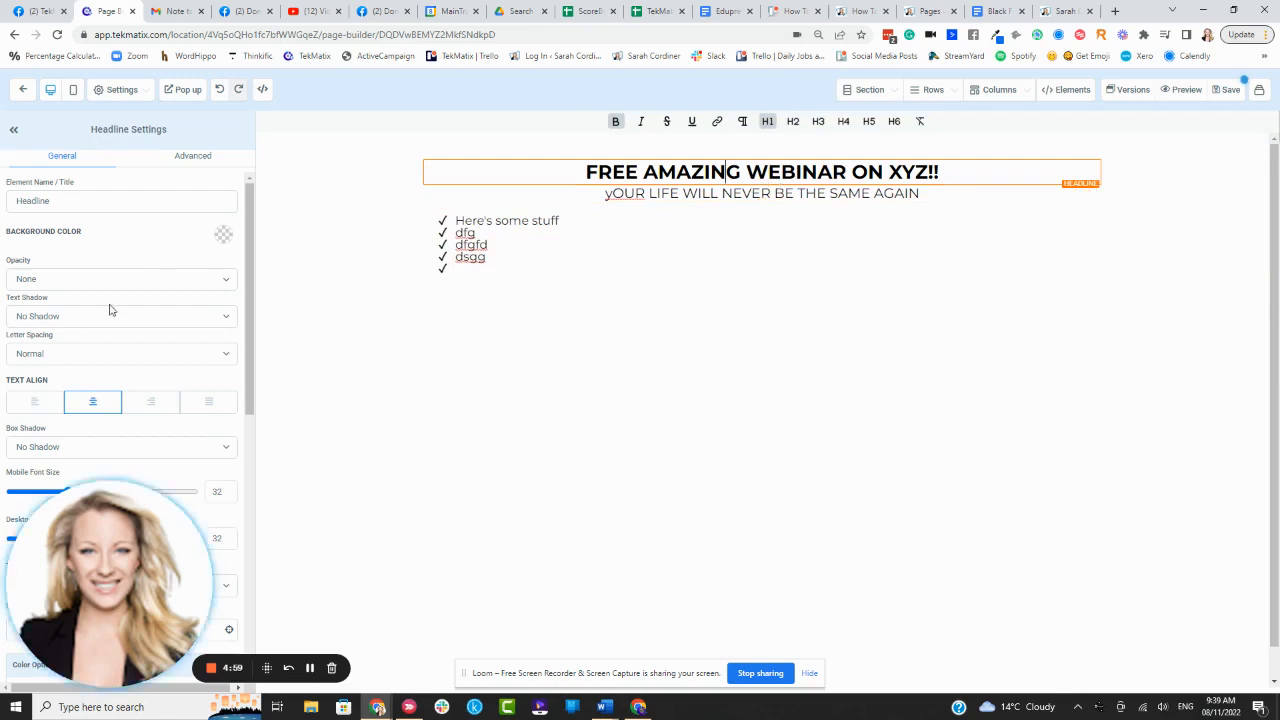
pyautogui.scroll(-2, 93, 308)
pyautogui.scroll(-5, 93, 308)
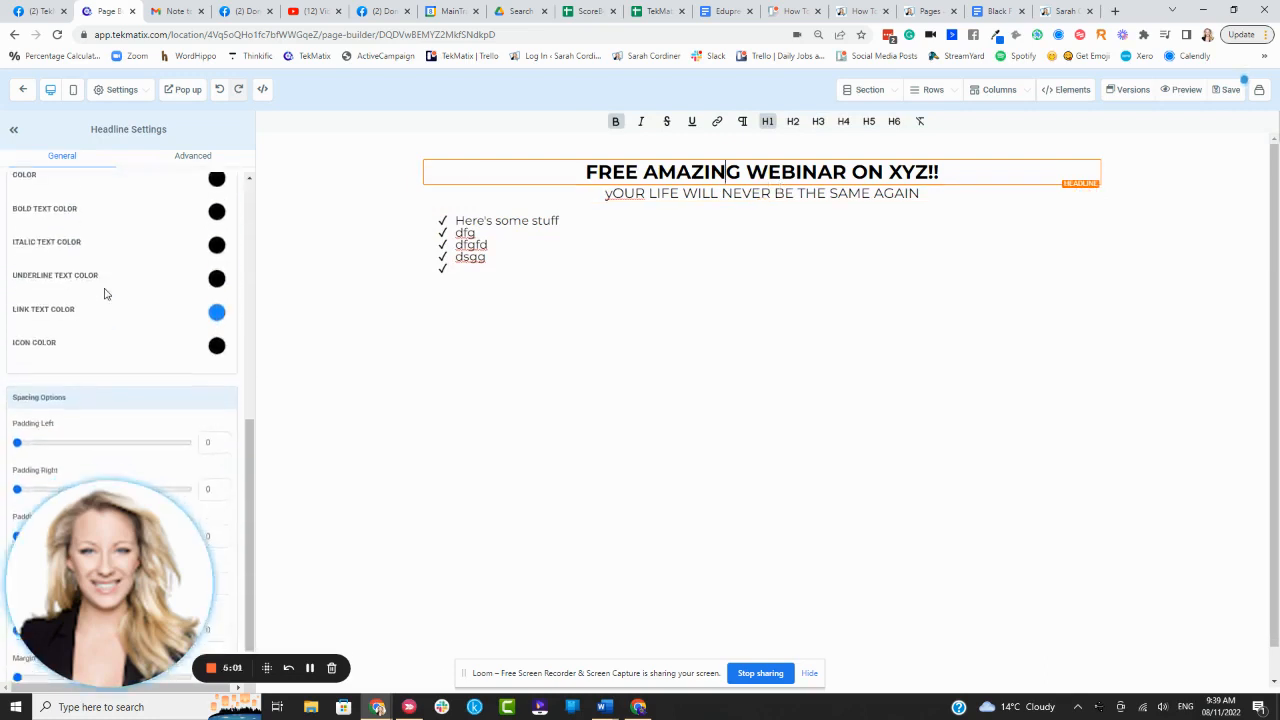
pyautogui.moveTo(47, 552); pyautogui.dragTo(263, 532)
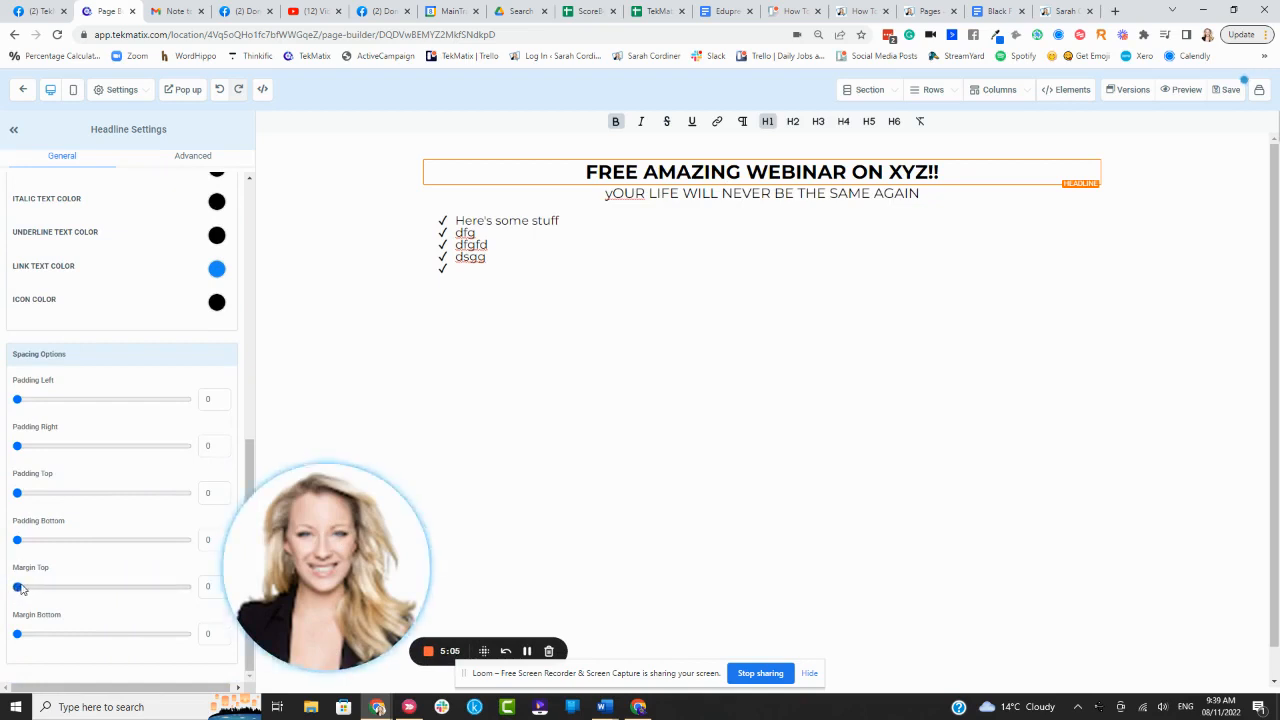
pyautogui.moveTo(17, 587)
pyautogui.mouseDown()
pyautogui.moveTo(33, 588)
pyautogui.moveTo(17, 587)
pyautogui.mouseUp()
pyautogui.moveTo(17, 634)
pyautogui.mouseDown()
pyautogui.moveTo(97, 640)
pyautogui.moveTo(20, 638)
pyautogui.mouseUp()
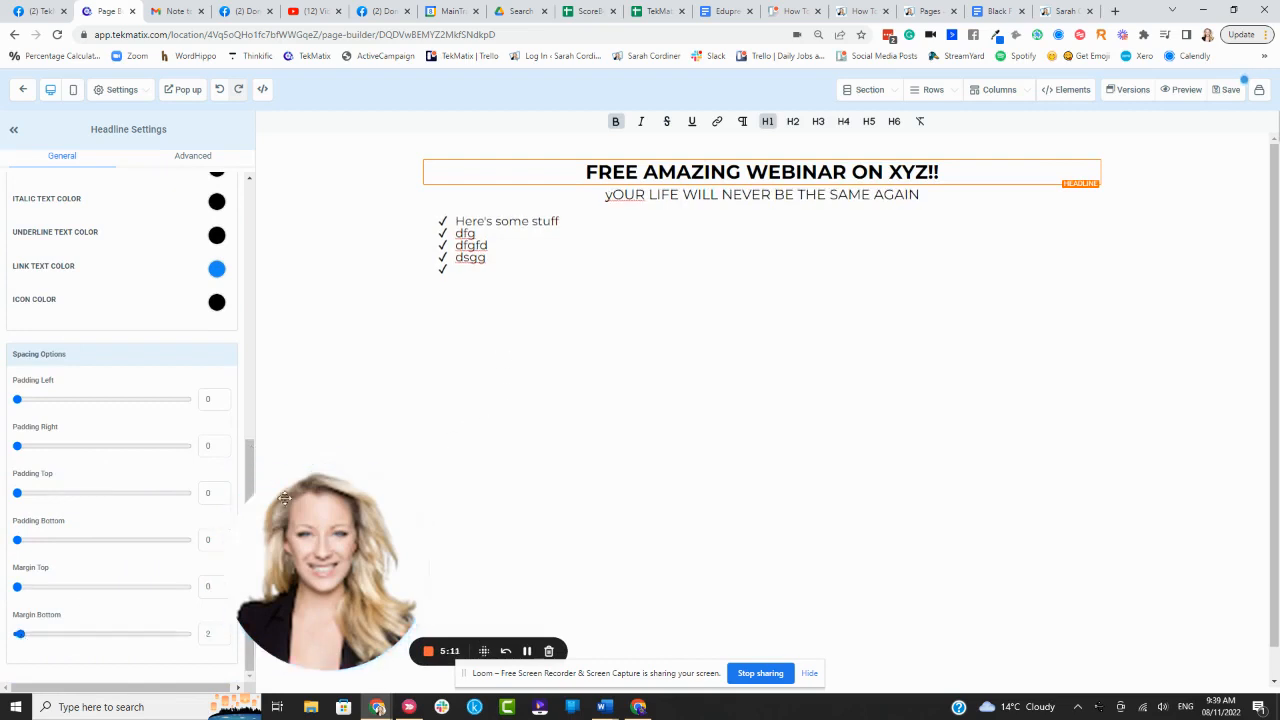
pyautogui.moveTo(256, 551); pyautogui.dragTo(70, 536)
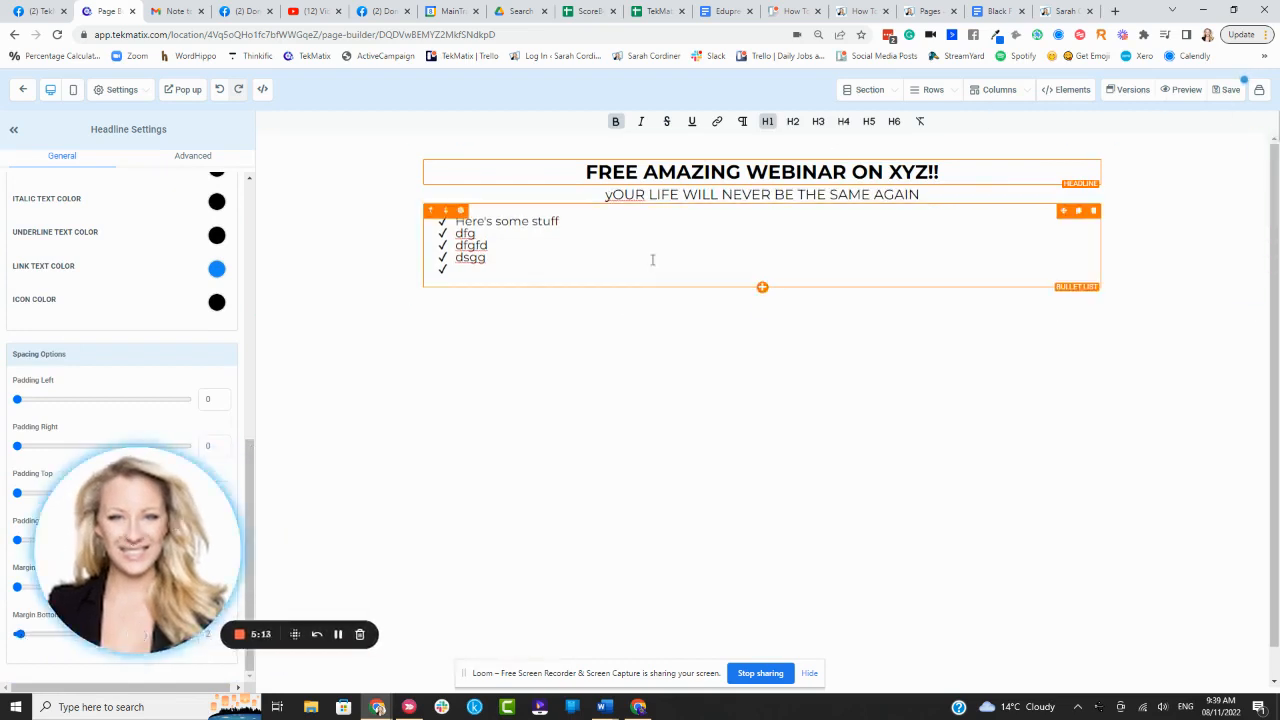
pyautogui.click(762, 288)
# - Insert a video element below the bullet list and bring up its Video Type choices
pyautogui.click(1059, 550)
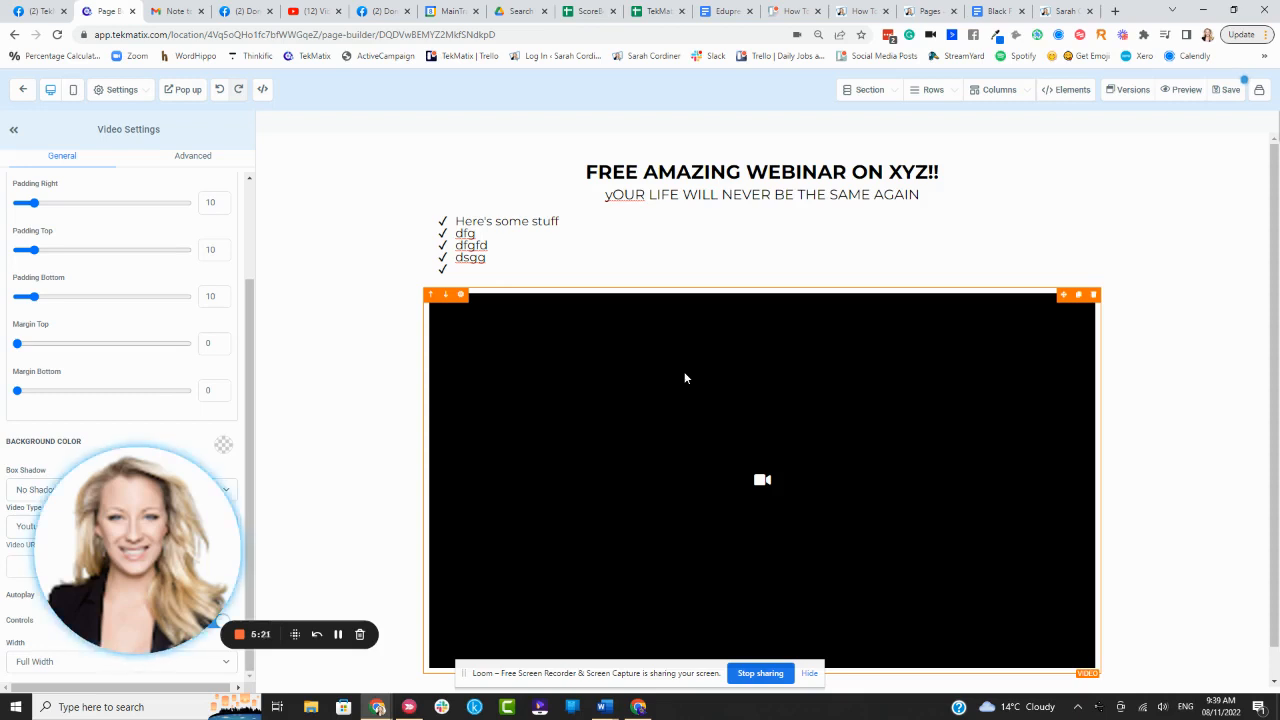
pyautogui.scroll(-1, 750, 345)
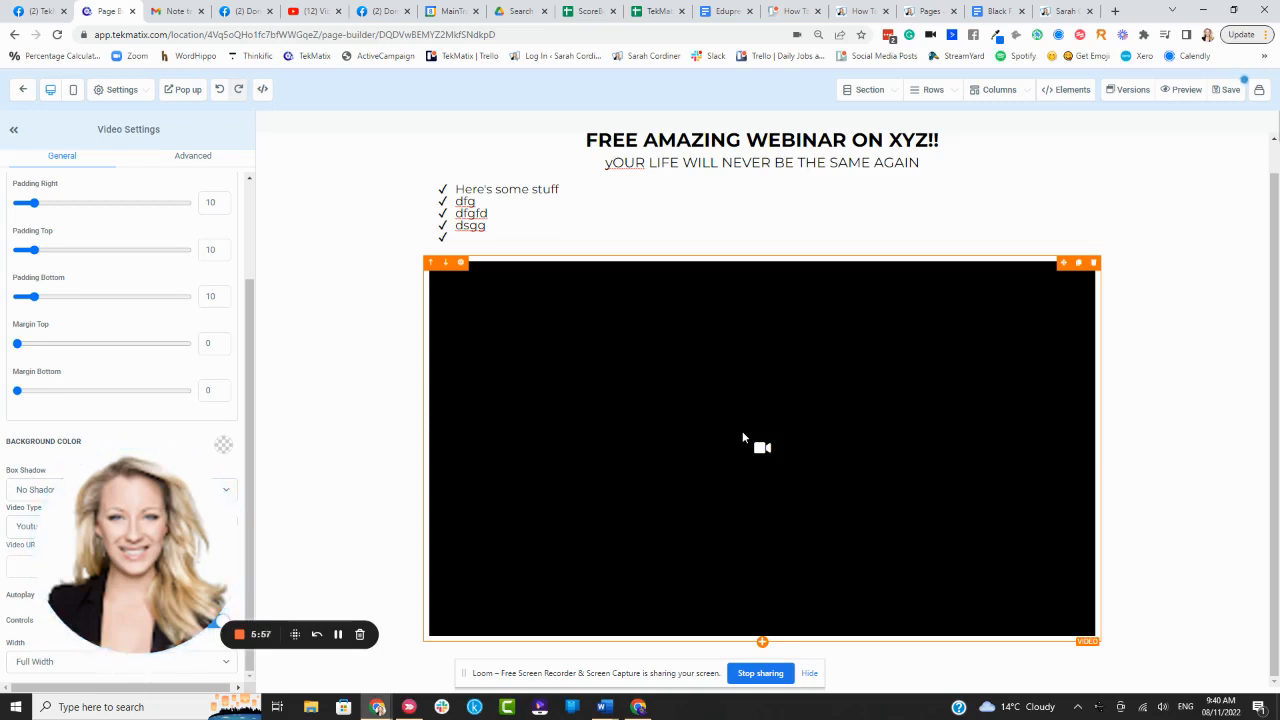
pyautogui.moveTo(183, 566); pyautogui.dragTo(376, 564)
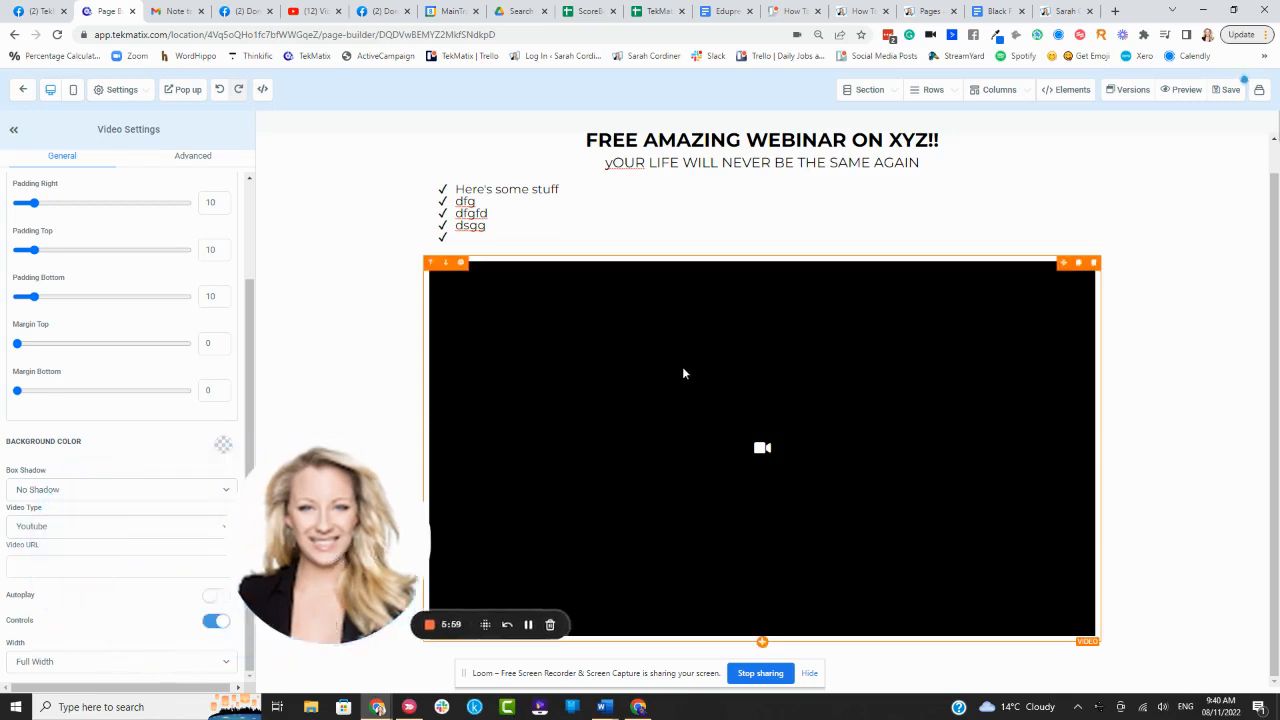
pyautogui.moveTo(311, 497); pyautogui.dragTo(325, 545)
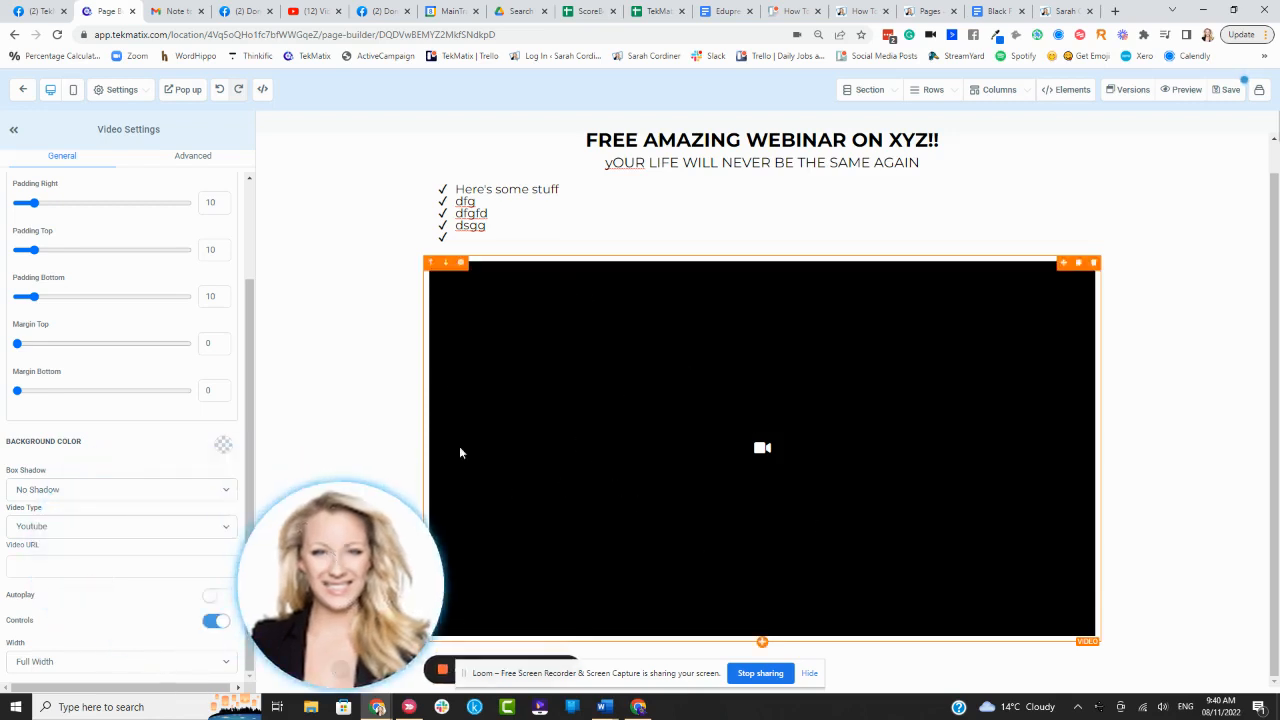
pyautogui.click(69, 530)
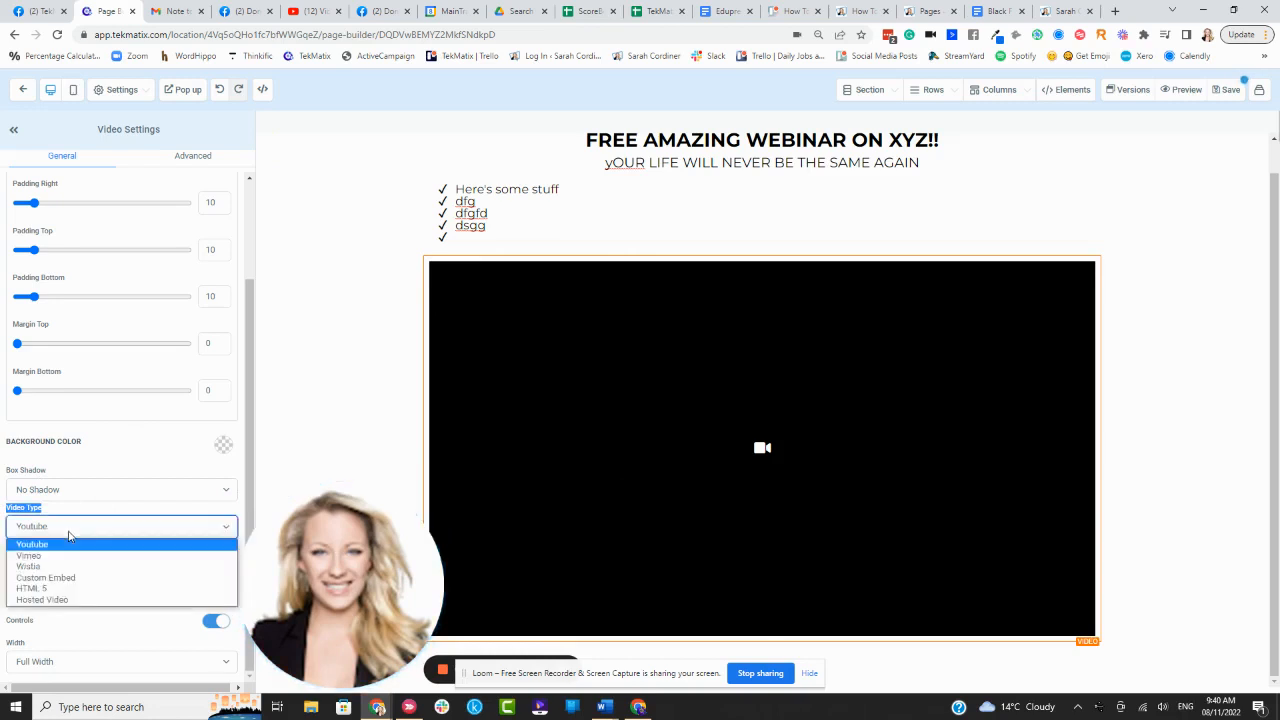
# - Set the video to Hosted Video playing 'Assessments in TekMatix.mp4' from the media library
pyautogui.click(67, 600)
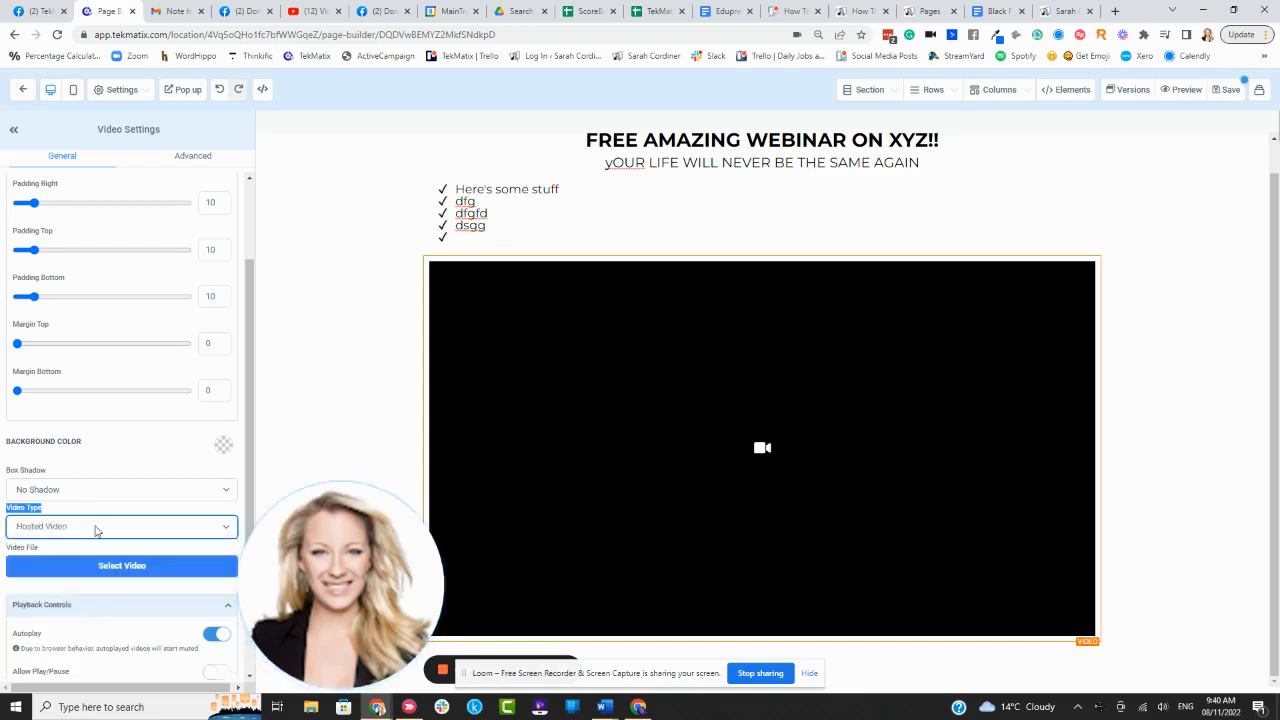
pyautogui.scroll(-2, 150, 468)
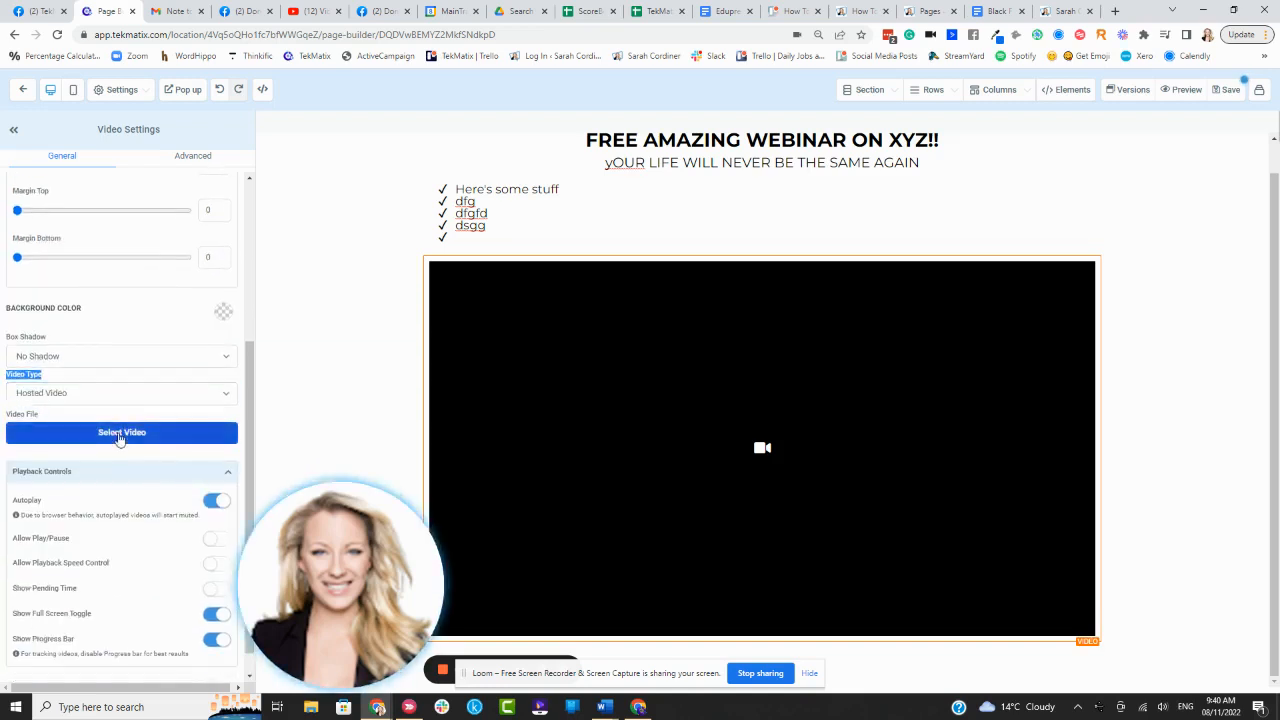
pyautogui.click(119, 439)
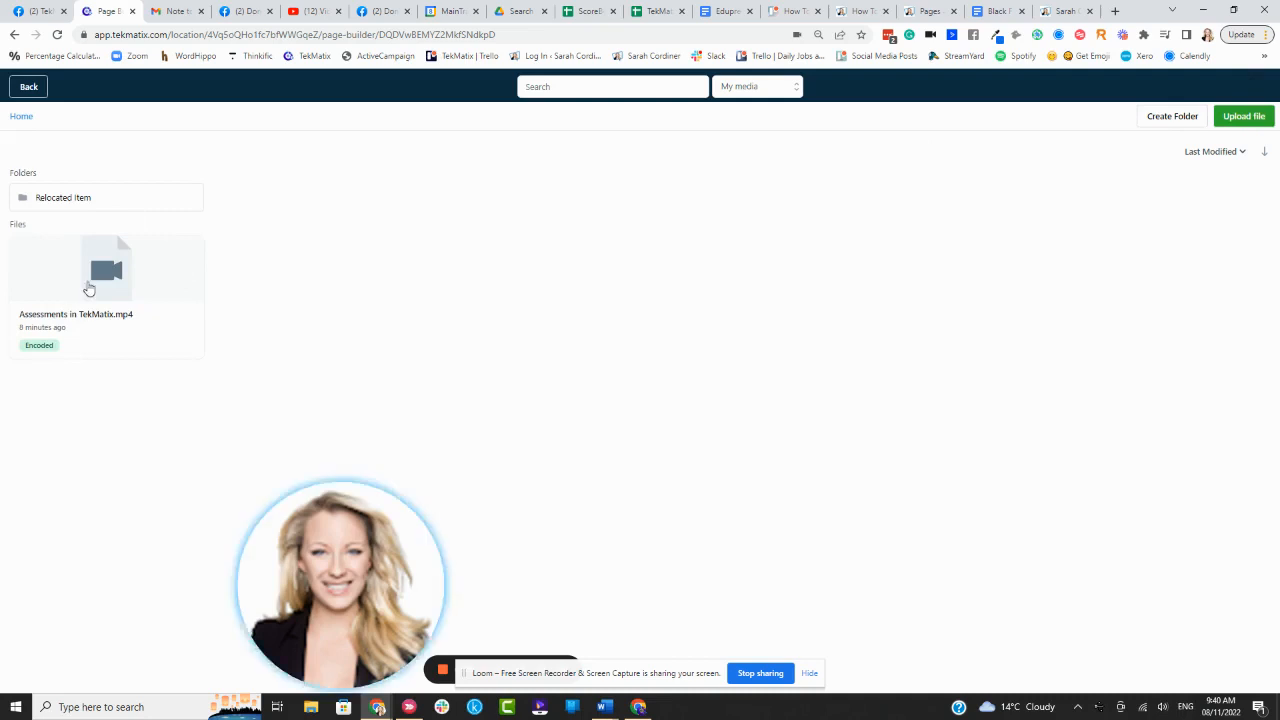
pyautogui.click(90, 288)
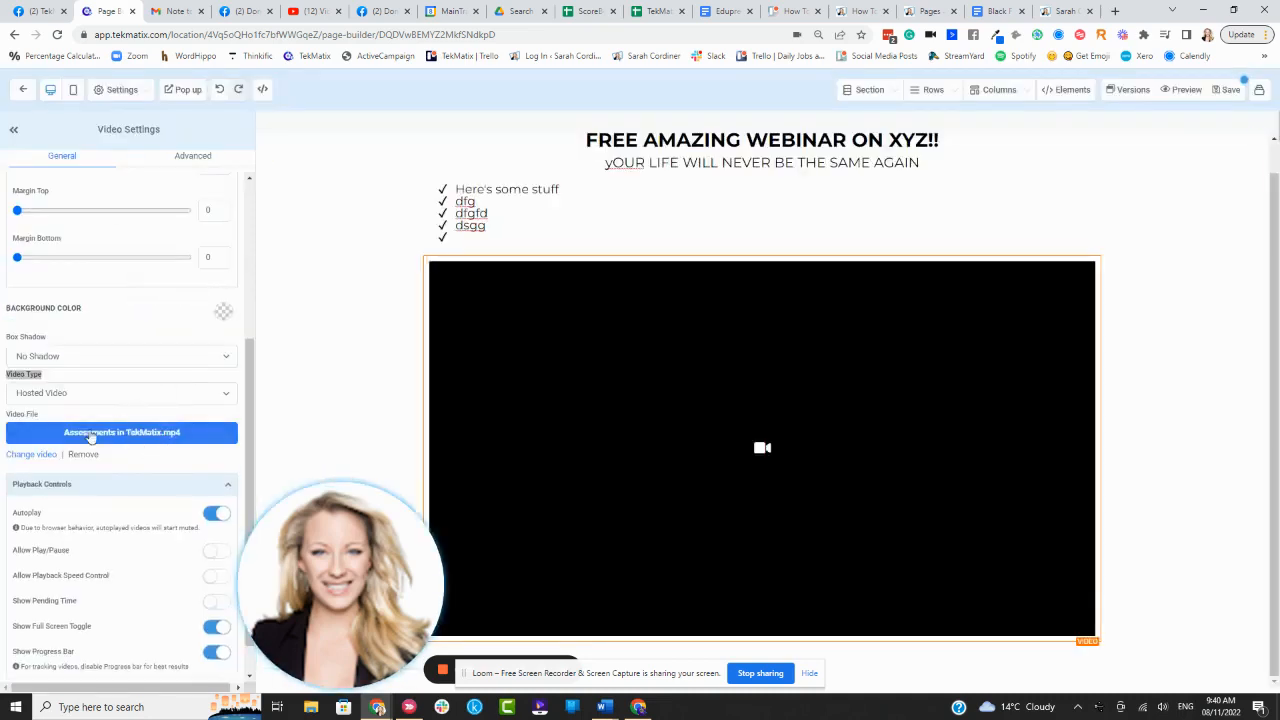
pyautogui.scroll(-1, 99, 465)
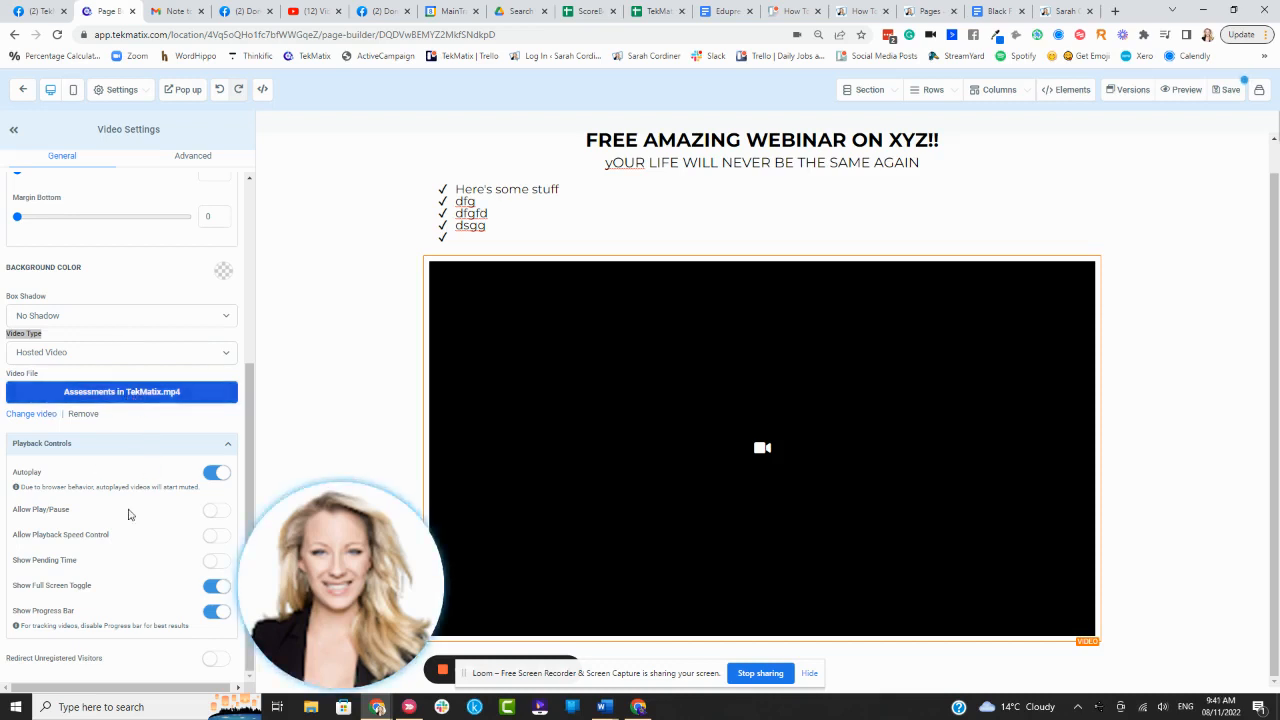
pyautogui.moveTo(300, 556); pyautogui.dragTo(335, 556)
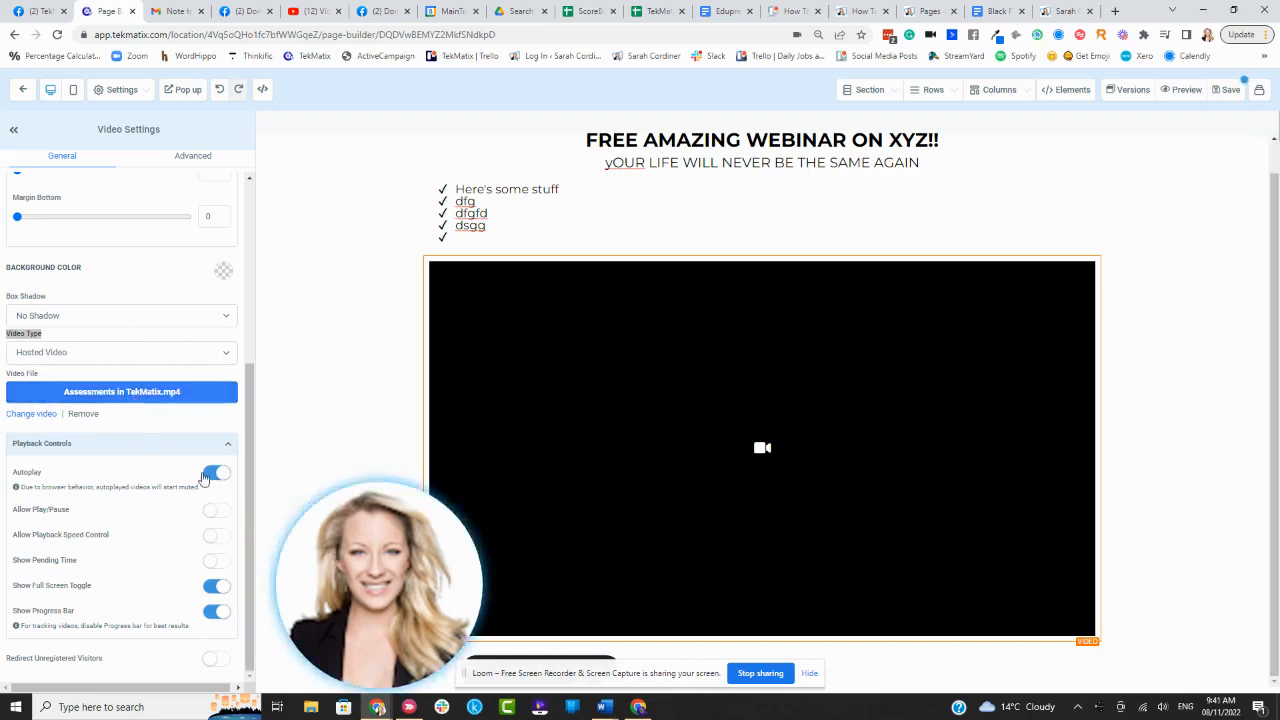
# - Highlight the Autoplay, playback speed and Show Pending Time video settings
pyautogui.doubleClick(33, 472)
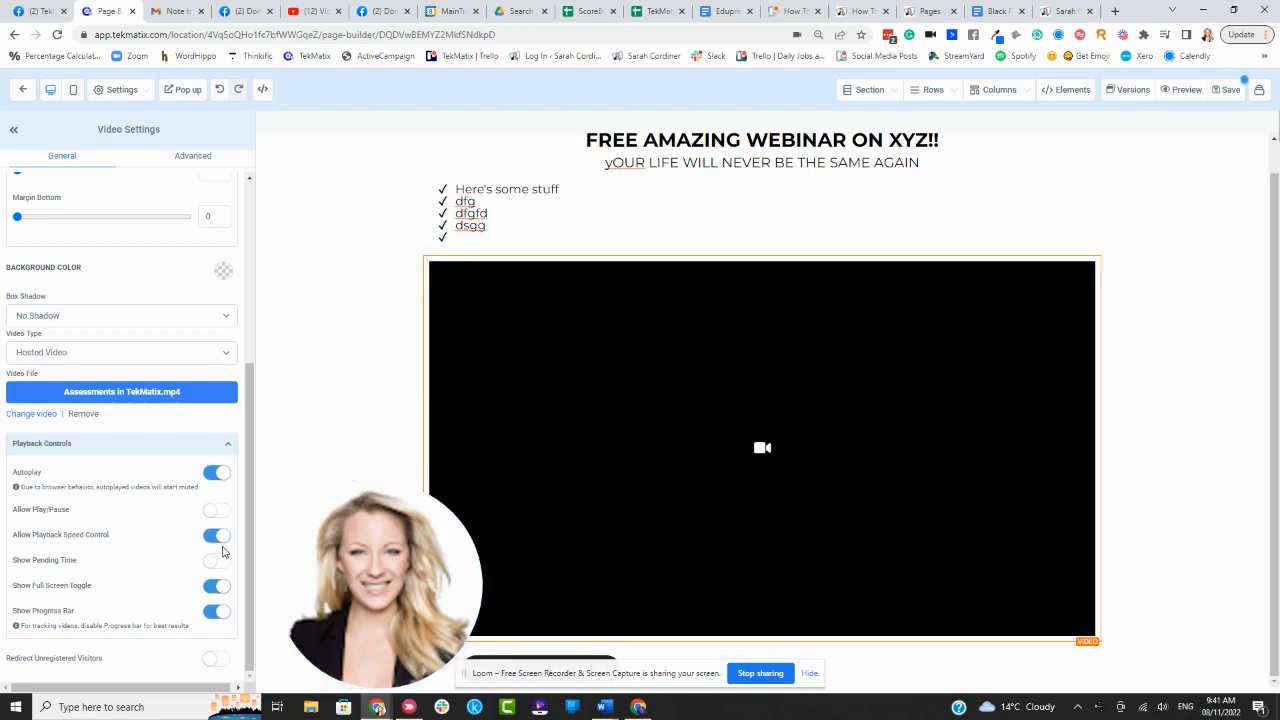
pyautogui.moveTo(108, 537); pyautogui.dragTo(14, 537)
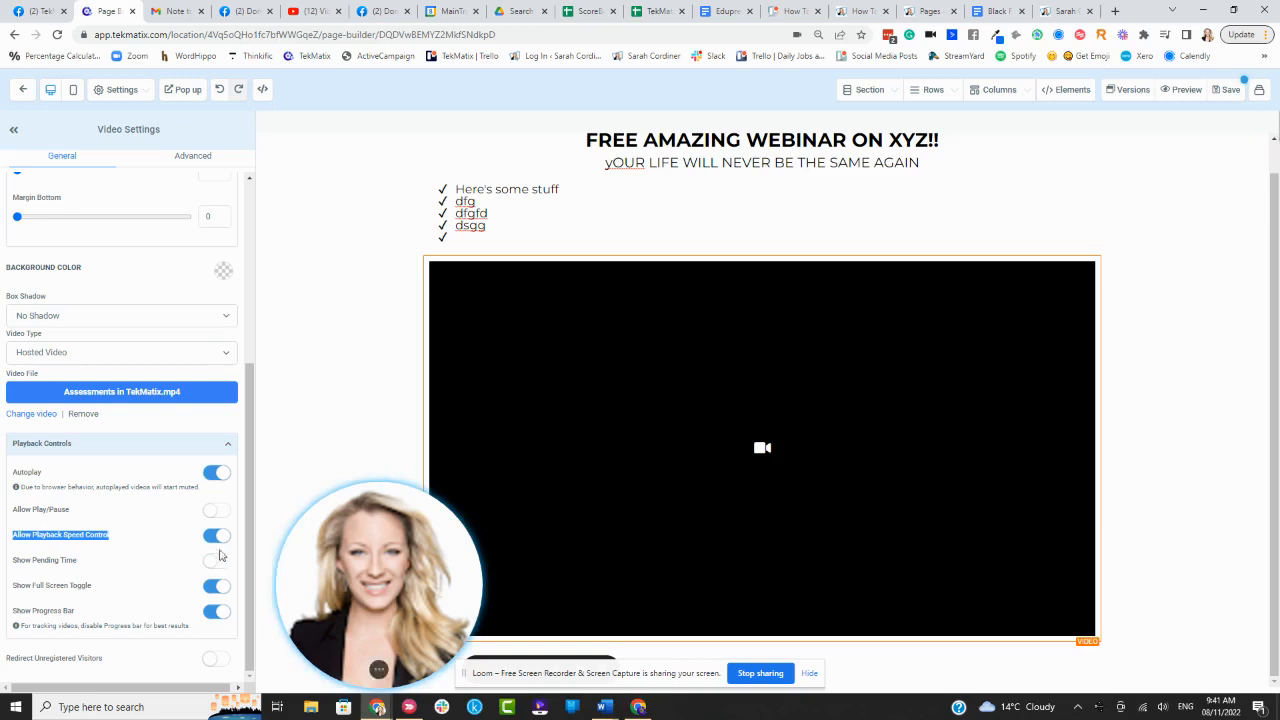
pyautogui.click(140, 534)
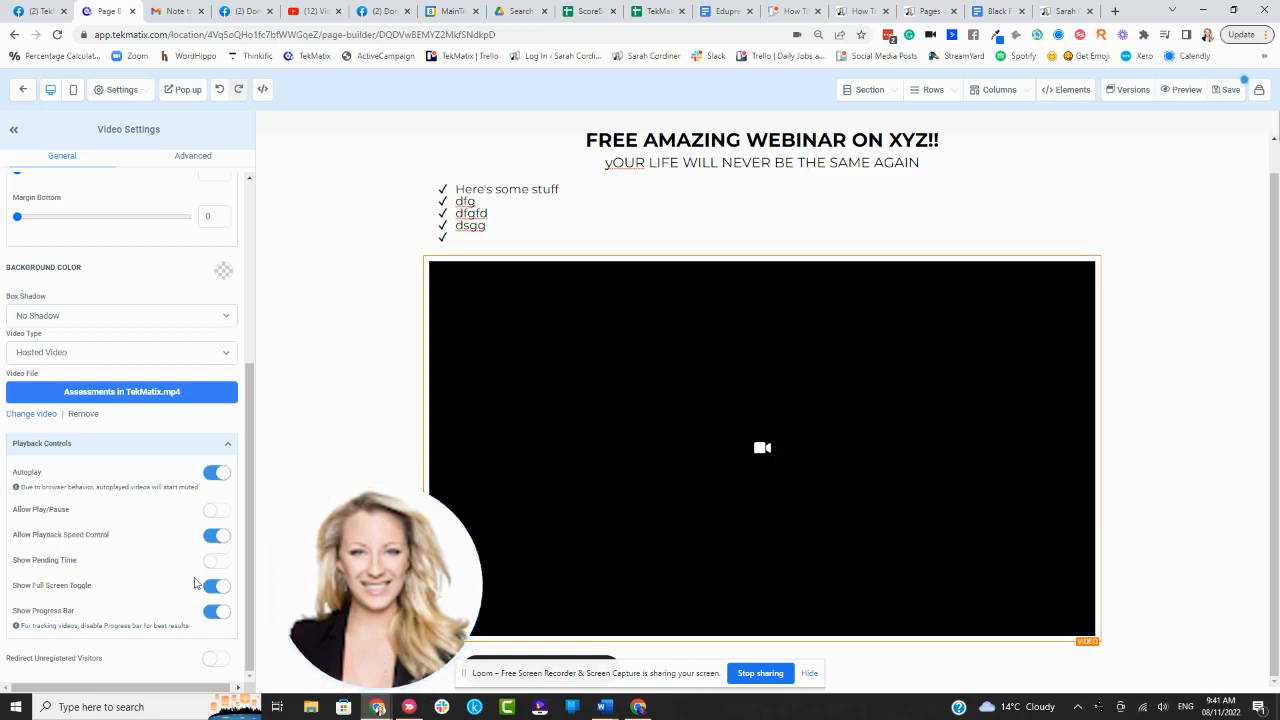
pyautogui.tripleClick(86, 558)
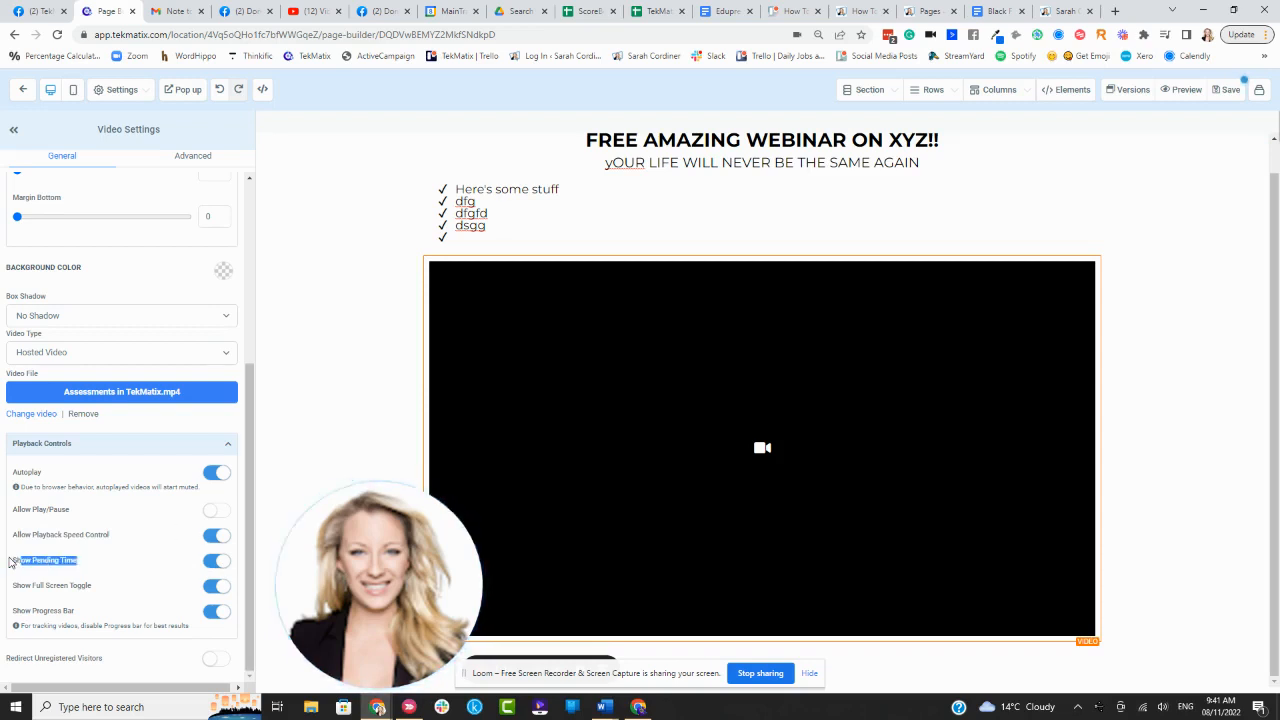
pyautogui.click(109, 585)
# - Switch on Redirect Unregistered Visitors for the video
pyautogui.tripleClick(120, 664)
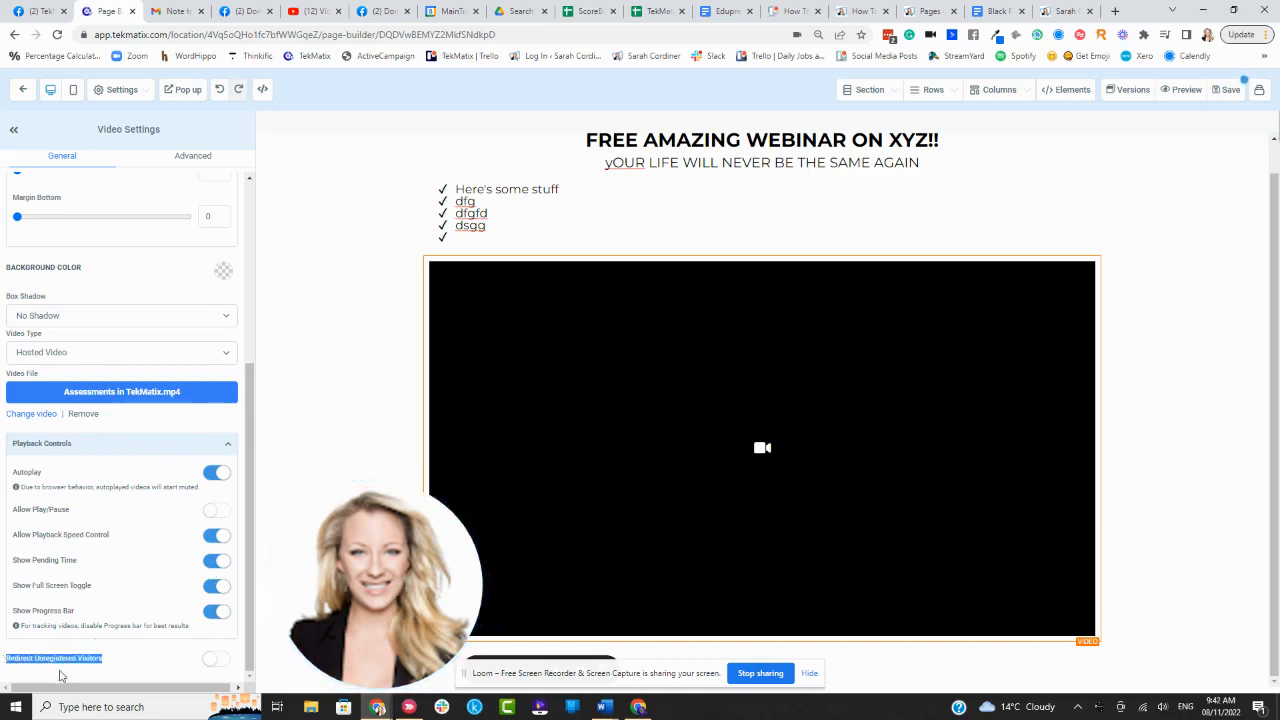
pyautogui.click(120, 664)
pyautogui.moveTo(114, 663); pyautogui.dragTo(35, 660)
pyautogui.click(75, 660)
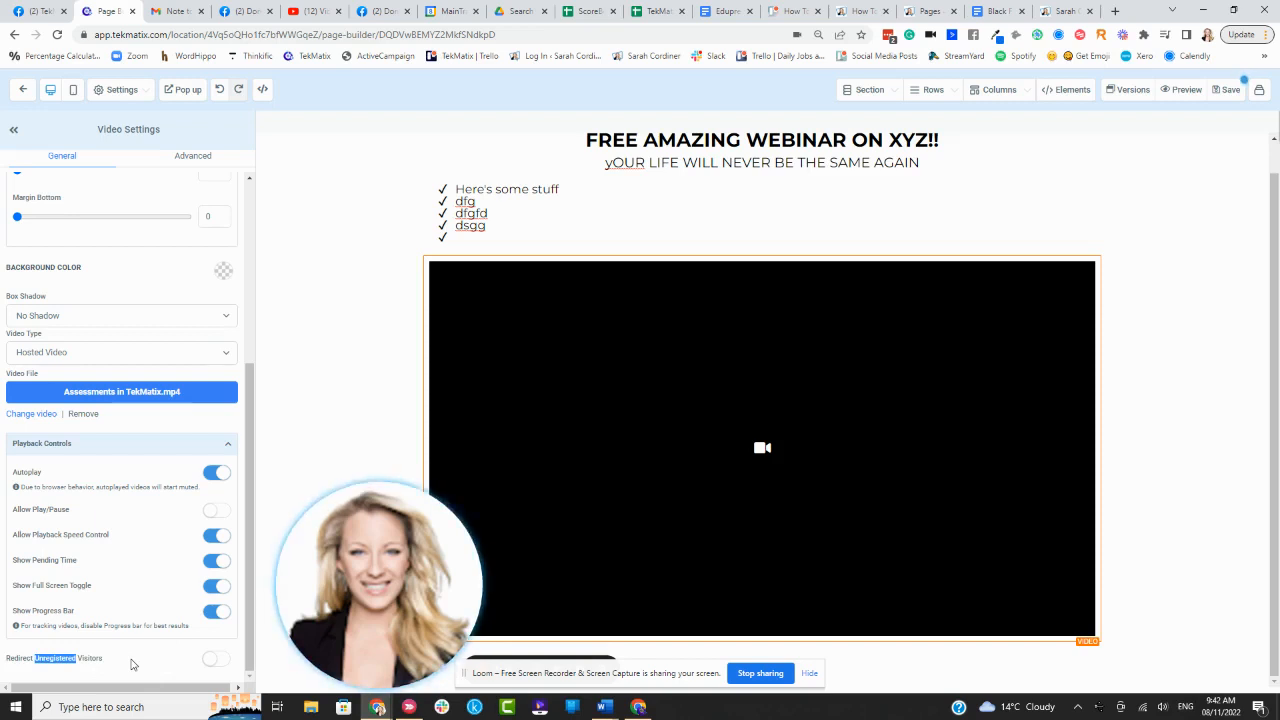
pyautogui.click(131, 664)
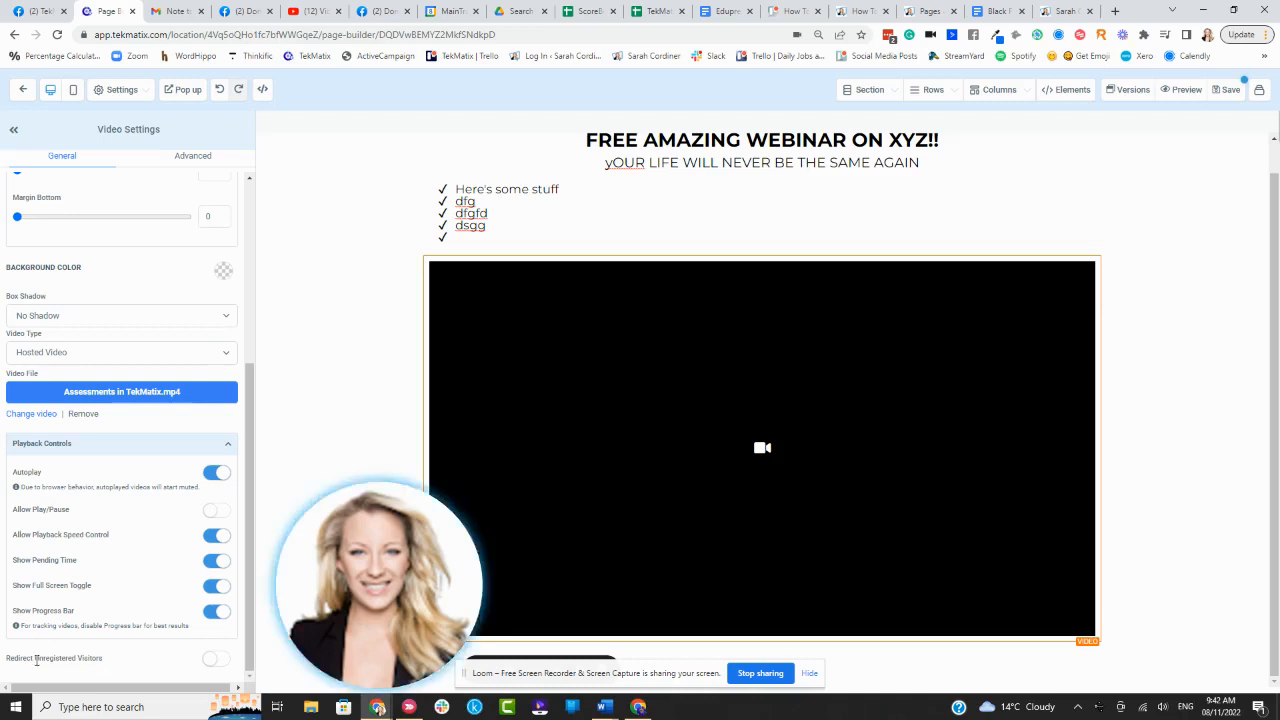
pyautogui.moveTo(36, 660); pyautogui.dragTo(4, 665)
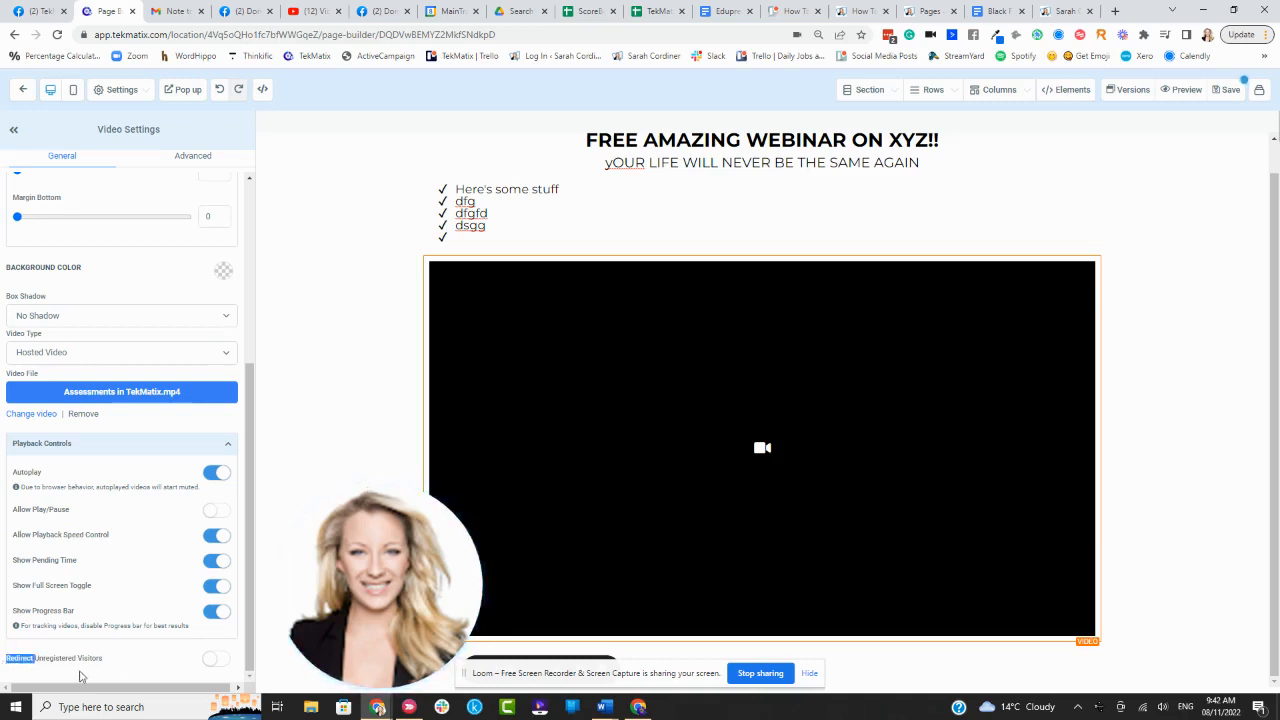
pyautogui.moveTo(77, 660); pyautogui.dragTo(36, 659)
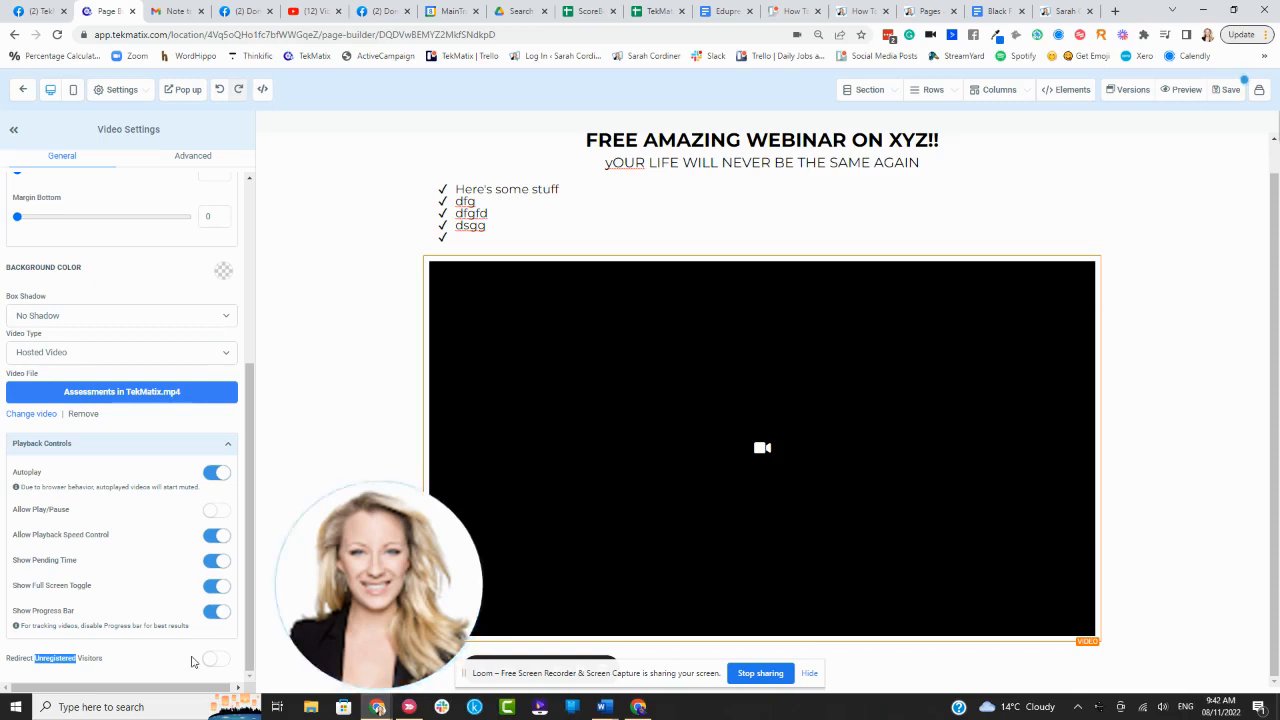
pyautogui.click(143, 661)
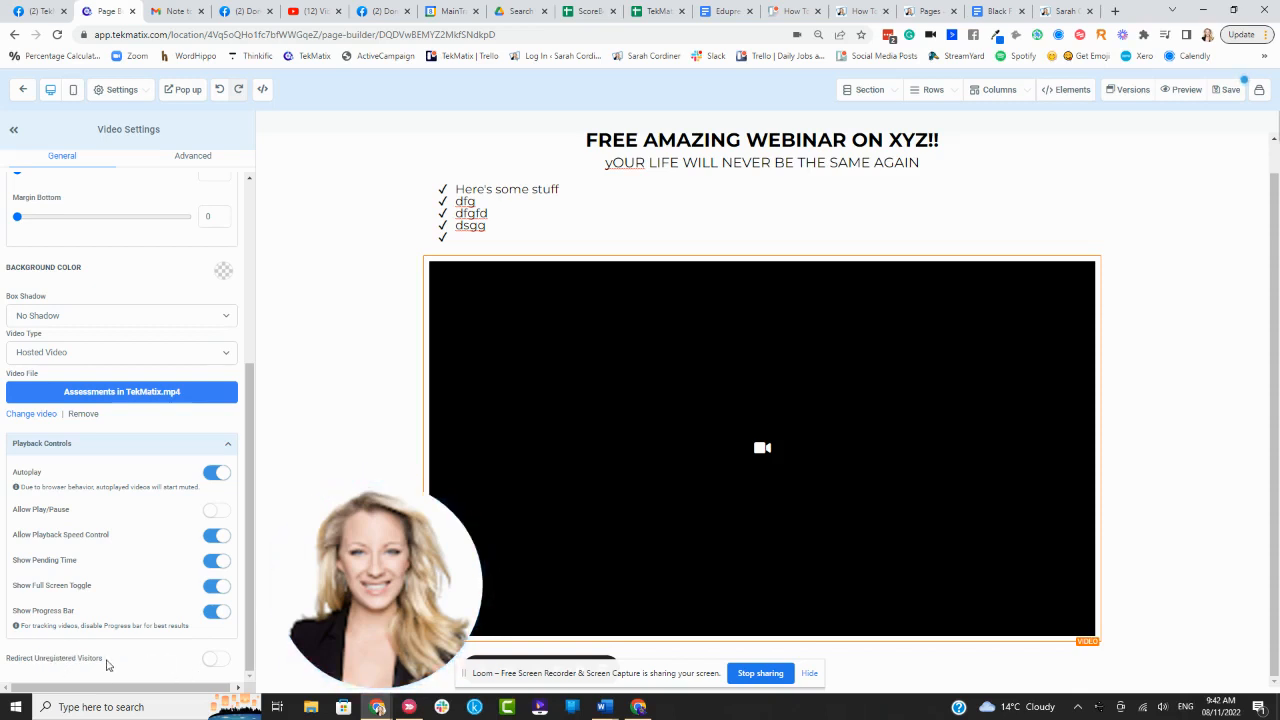
pyautogui.click(216, 661)
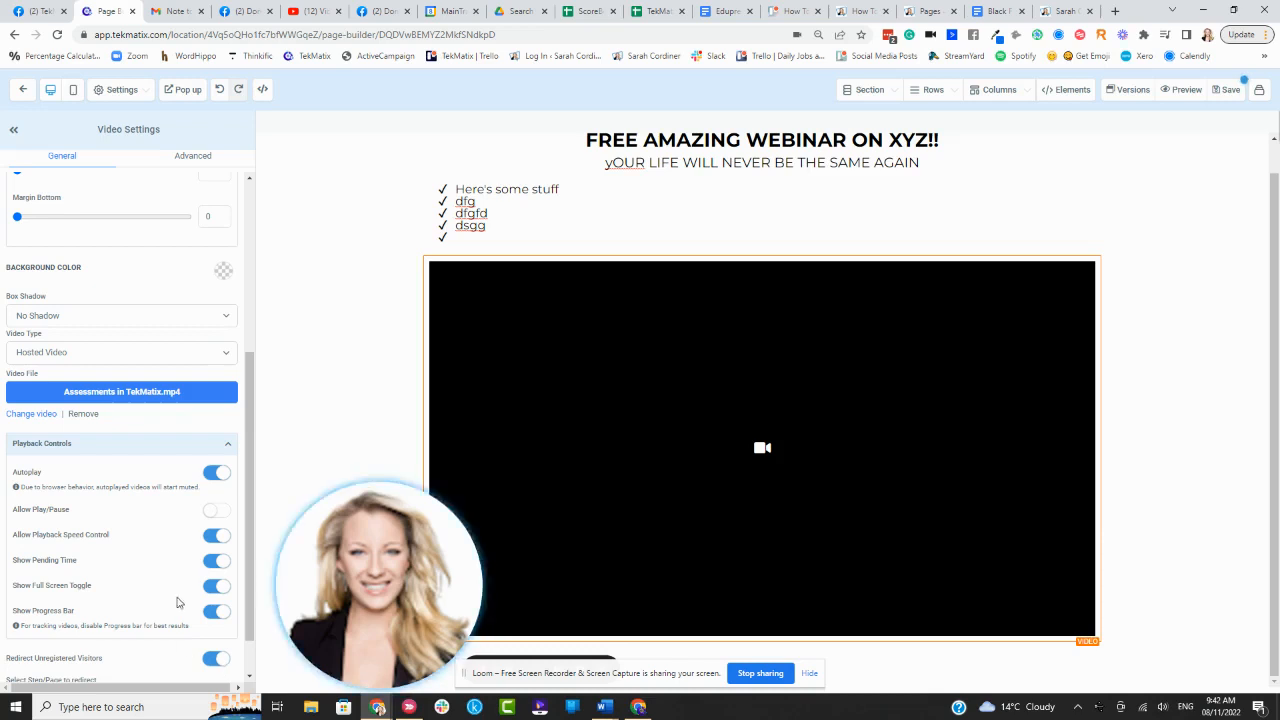
# - Redirect unregistered visitors to 'Opt in for people who are not subscribers' and save the page
pyautogui.scroll(-1, 177, 580)
pyautogui.hotkey('ctrl', '+')
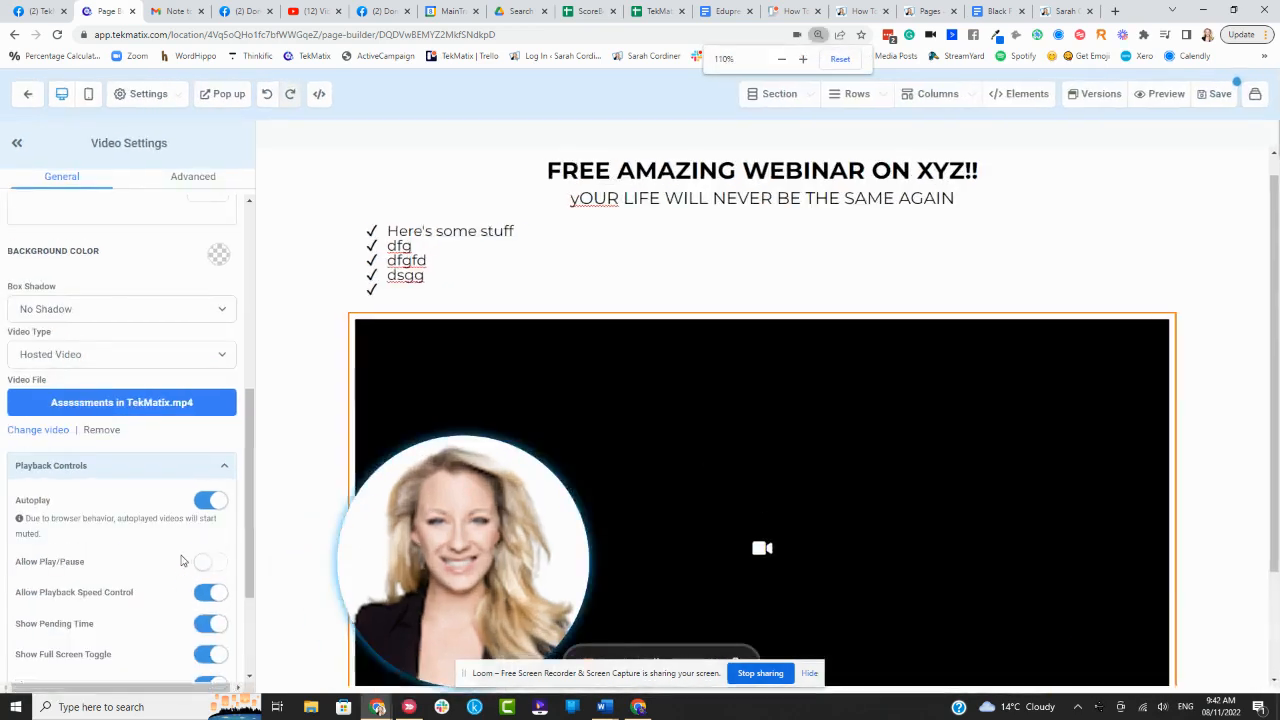
pyautogui.scroll(-2, 181, 560)
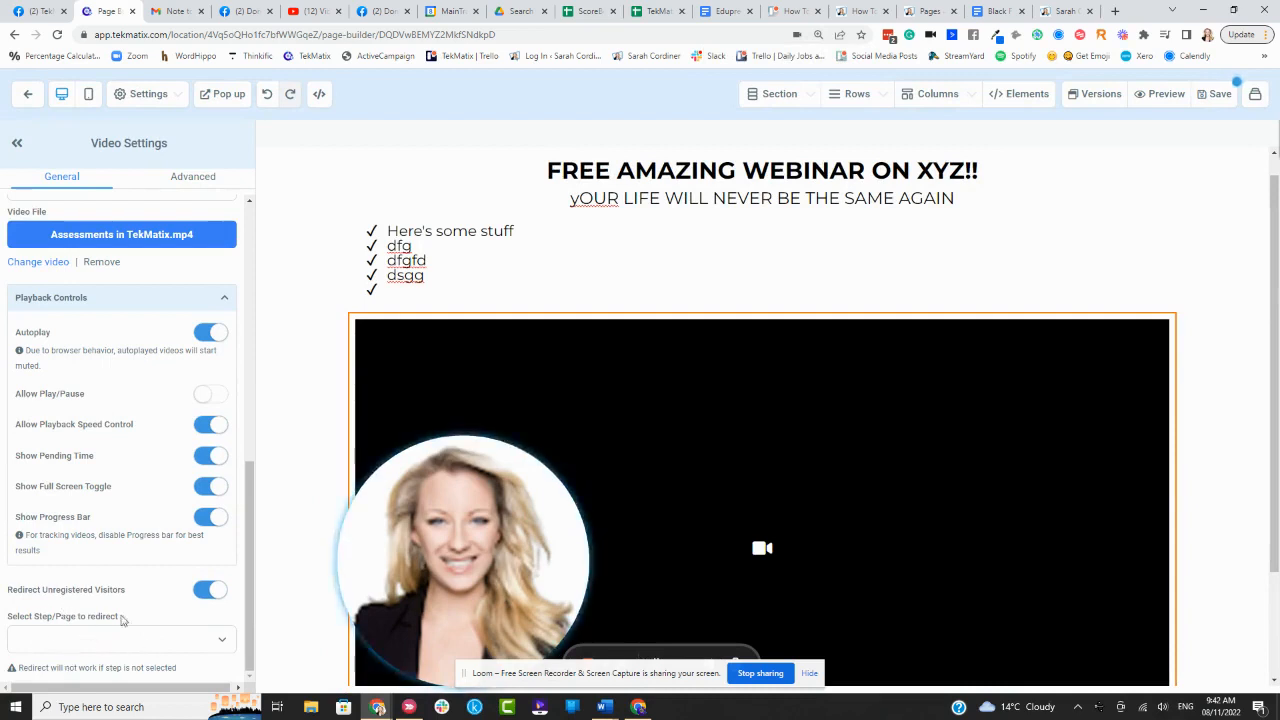
pyautogui.moveTo(47, 590); pyautogui.dragTo(25, 591)
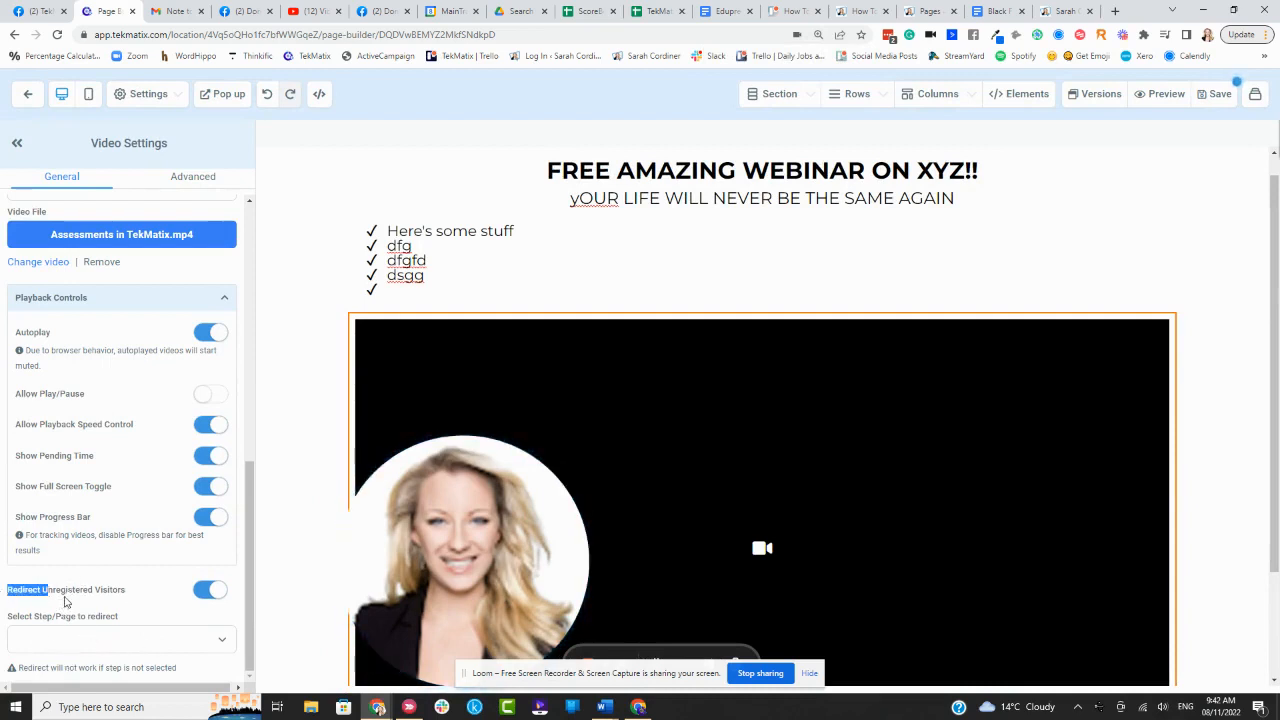
pyautogui.click(66, 601)
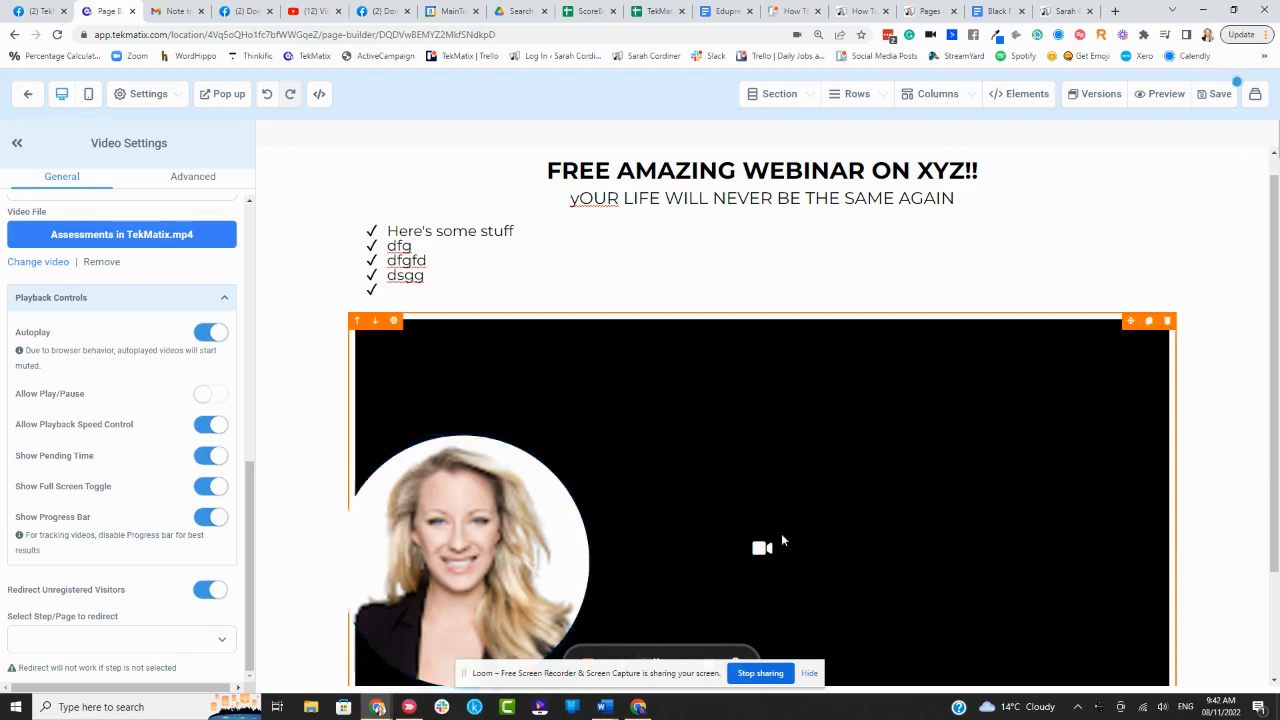
pyautogui.click(222, 640)
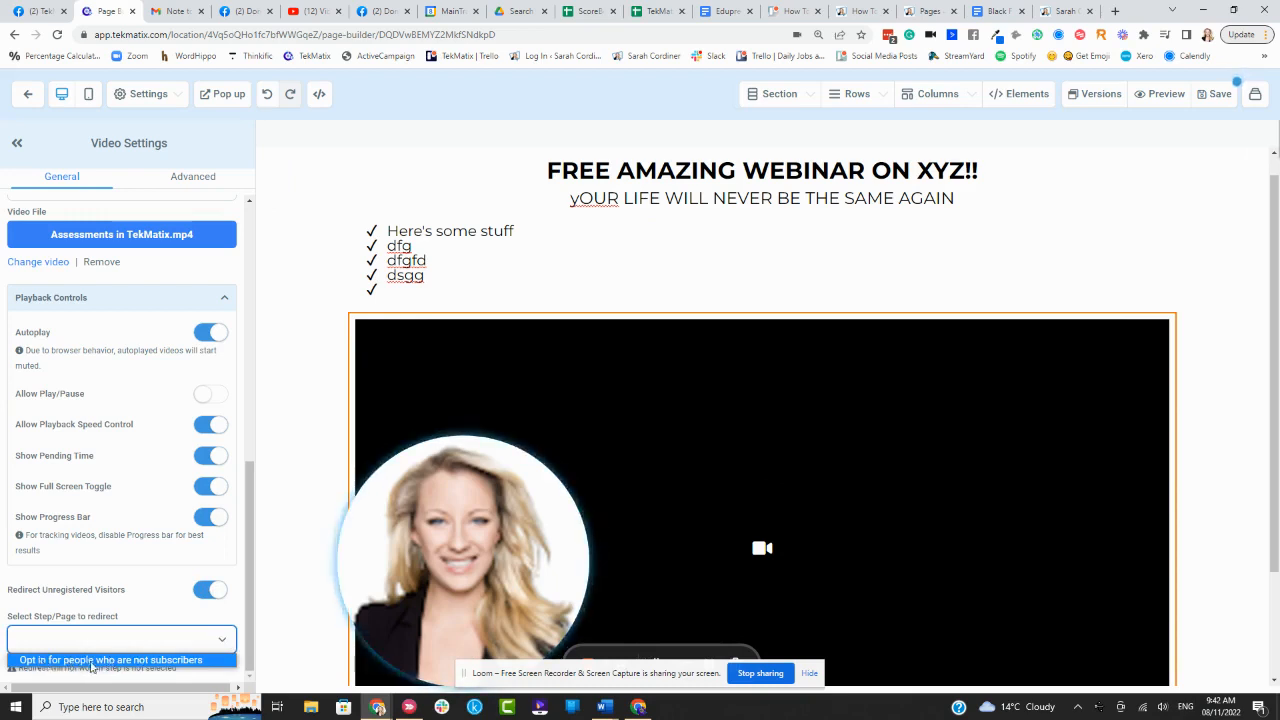
pyautogui.click(170, 661)
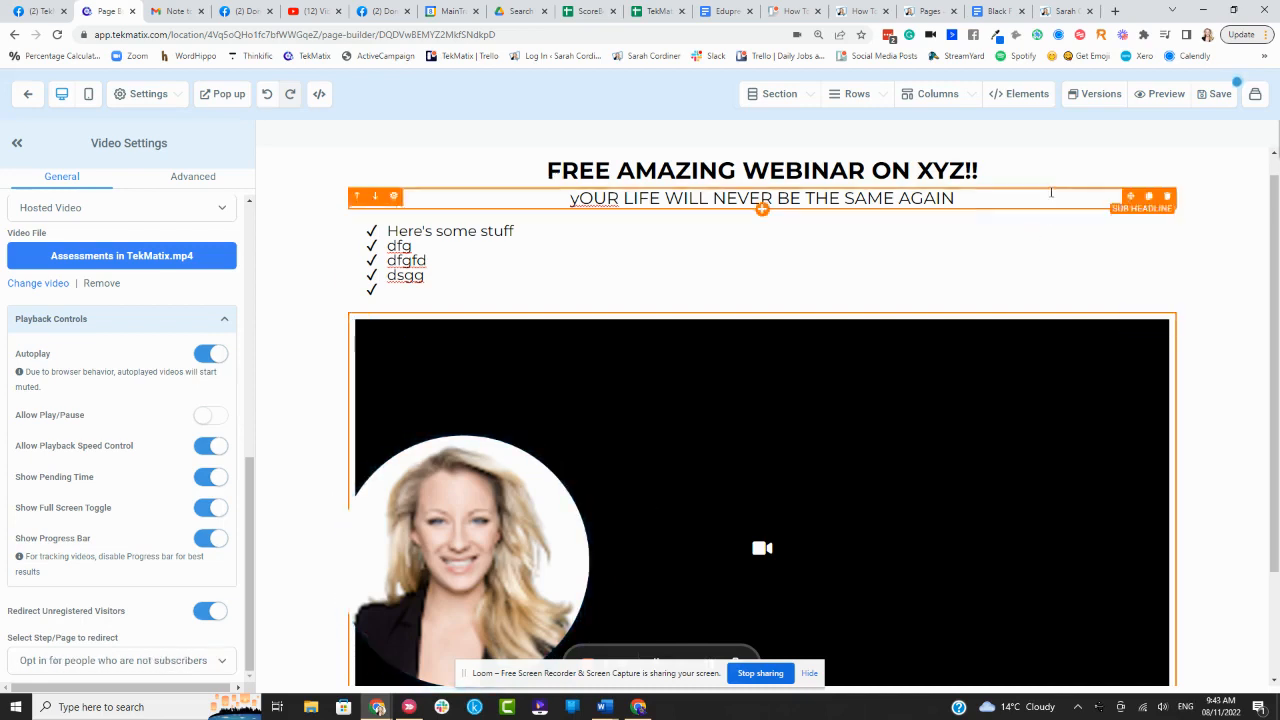
pyautogui.click(1212, 94)
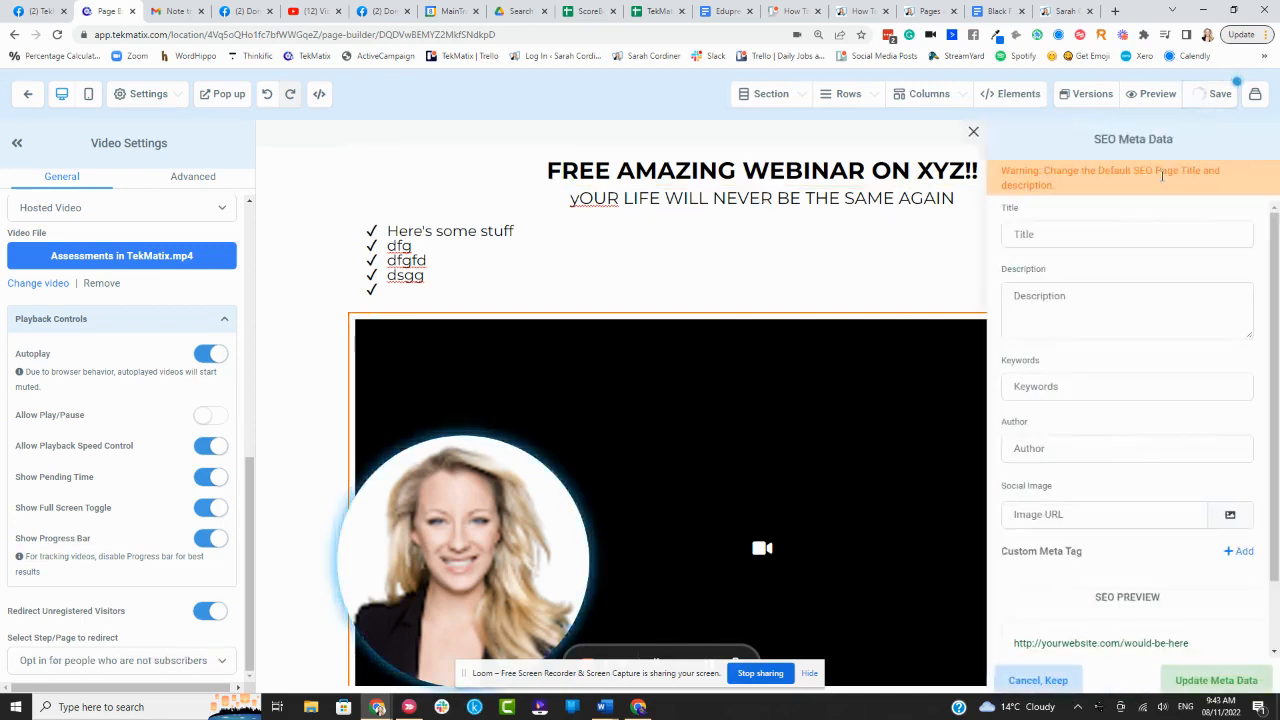
pyautogui.click(1072, 237)
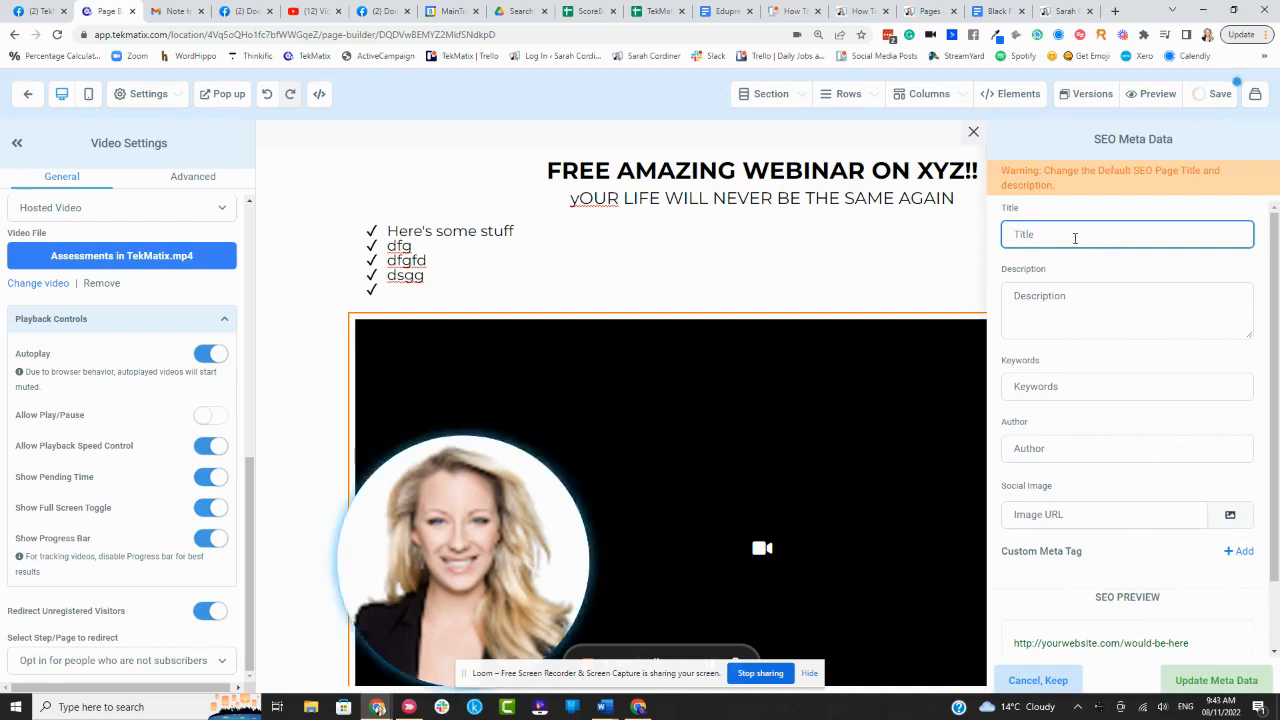
# - Set the SEO title to 'xyz webinar', update the meta data, save, and return to the funnel
pyautogui.write('xyz webinar')
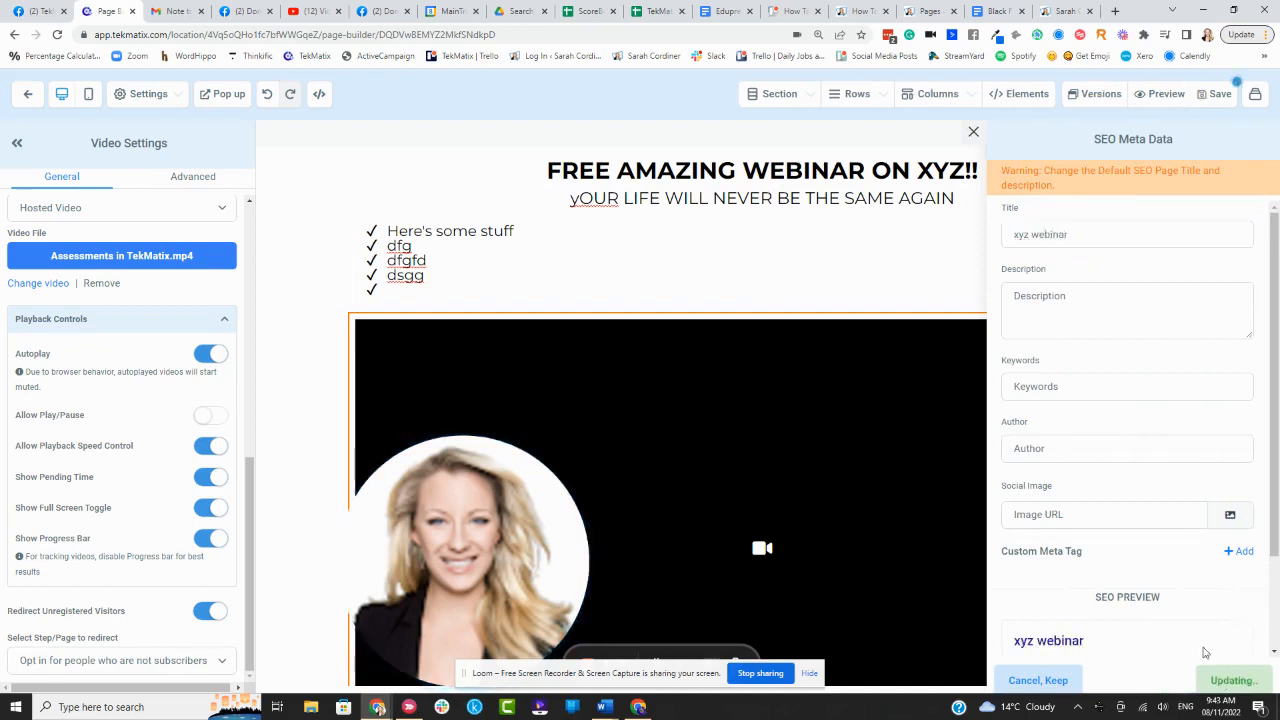
pyautogui.click(1227, 679)
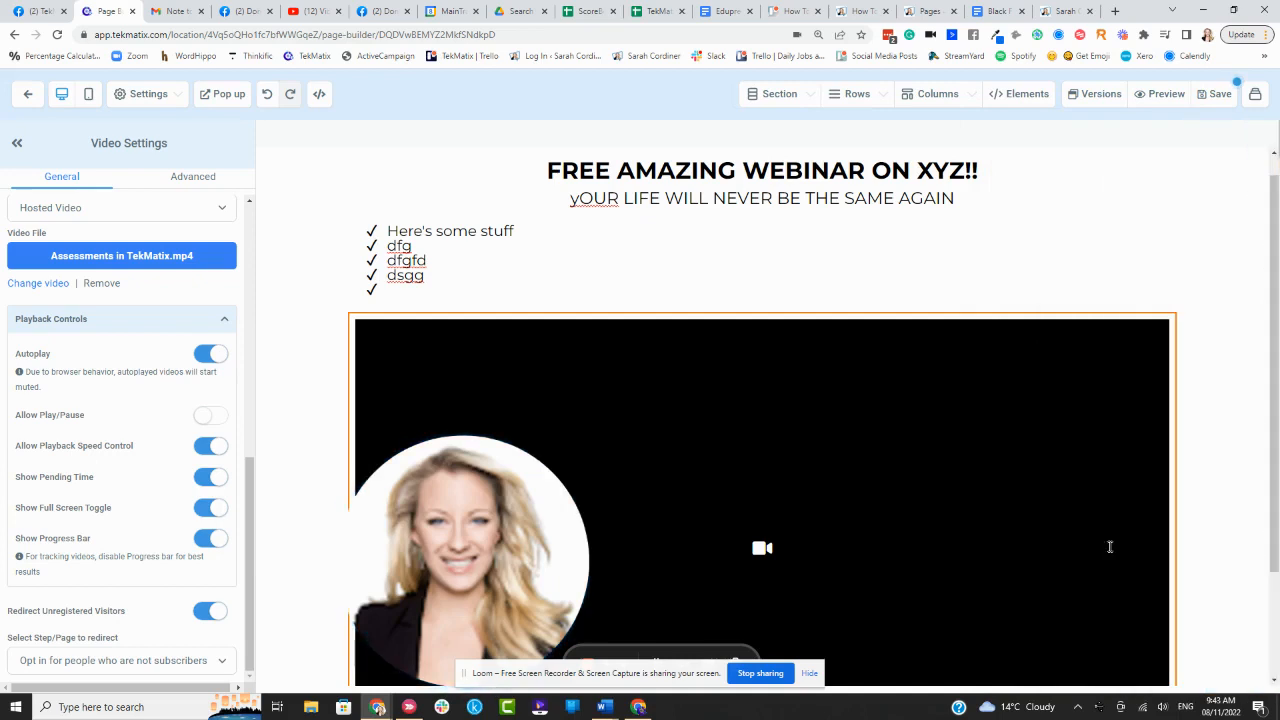
pyautogui.click(1220, 93)
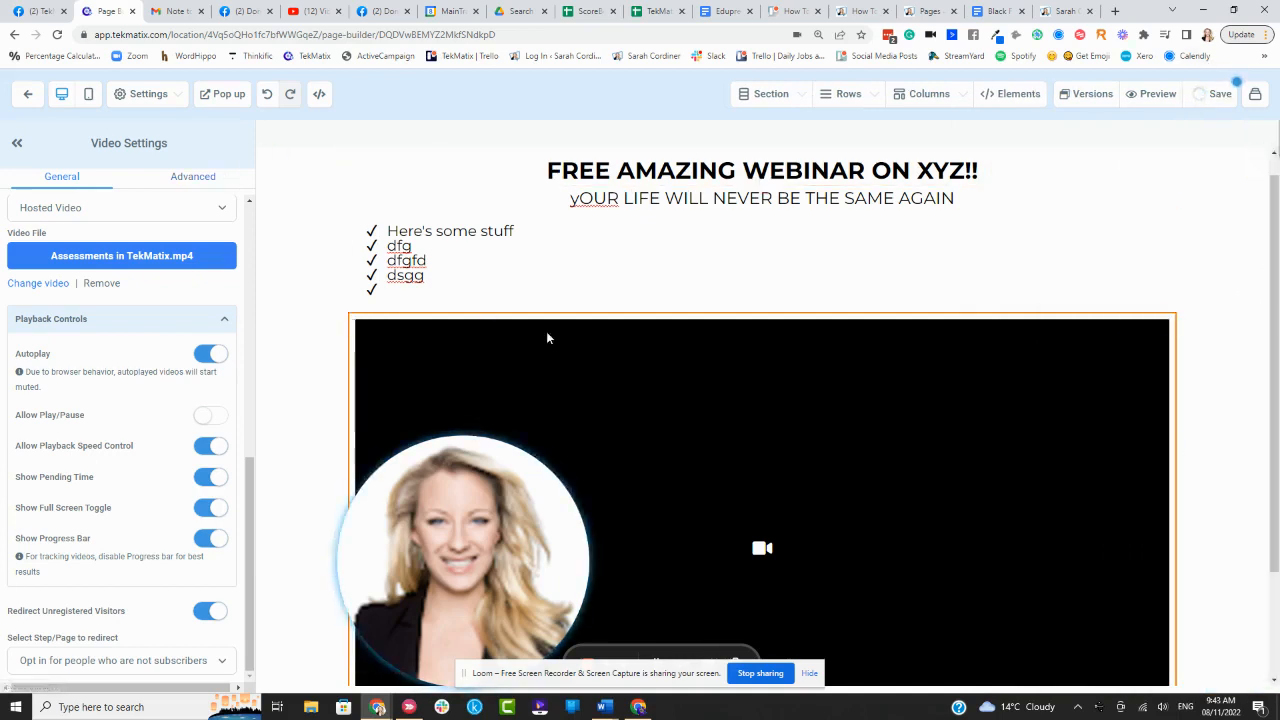
pyautogui.scroll(-2, 1027, 457)
pyautogui.scroll(2, 1027, 457)
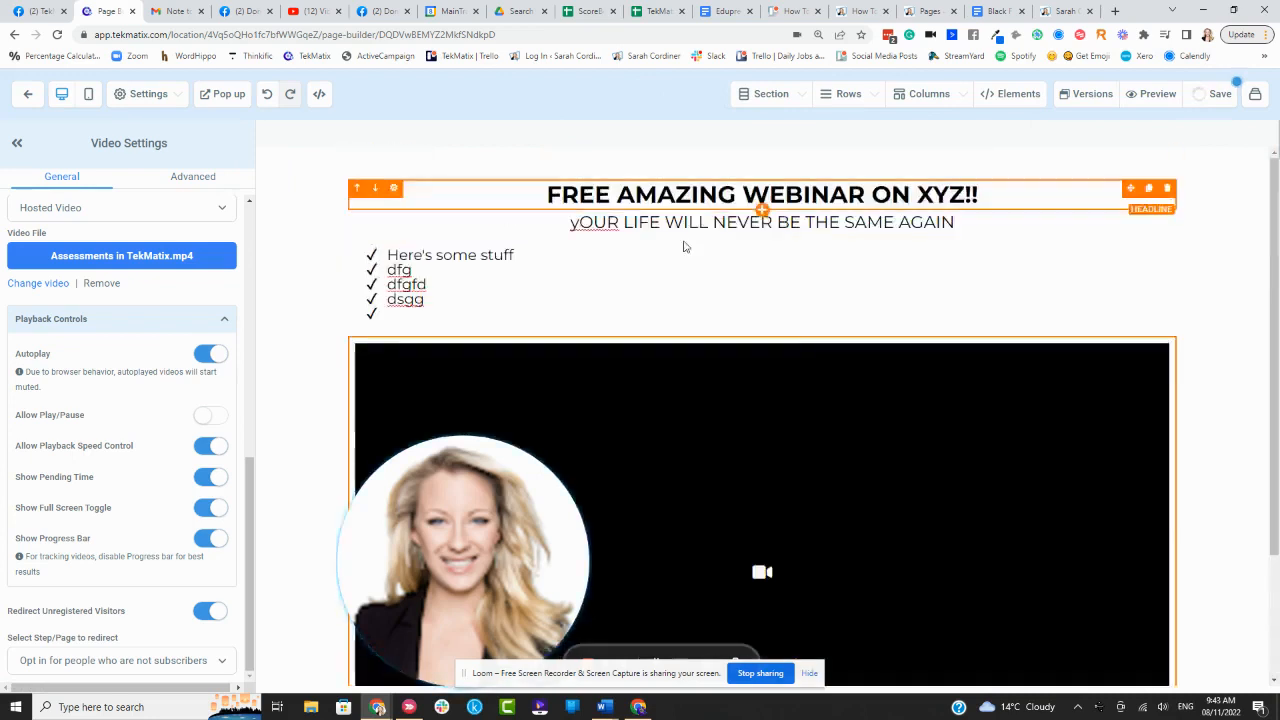
pyautogui.scroll(-2, 1051, 263)
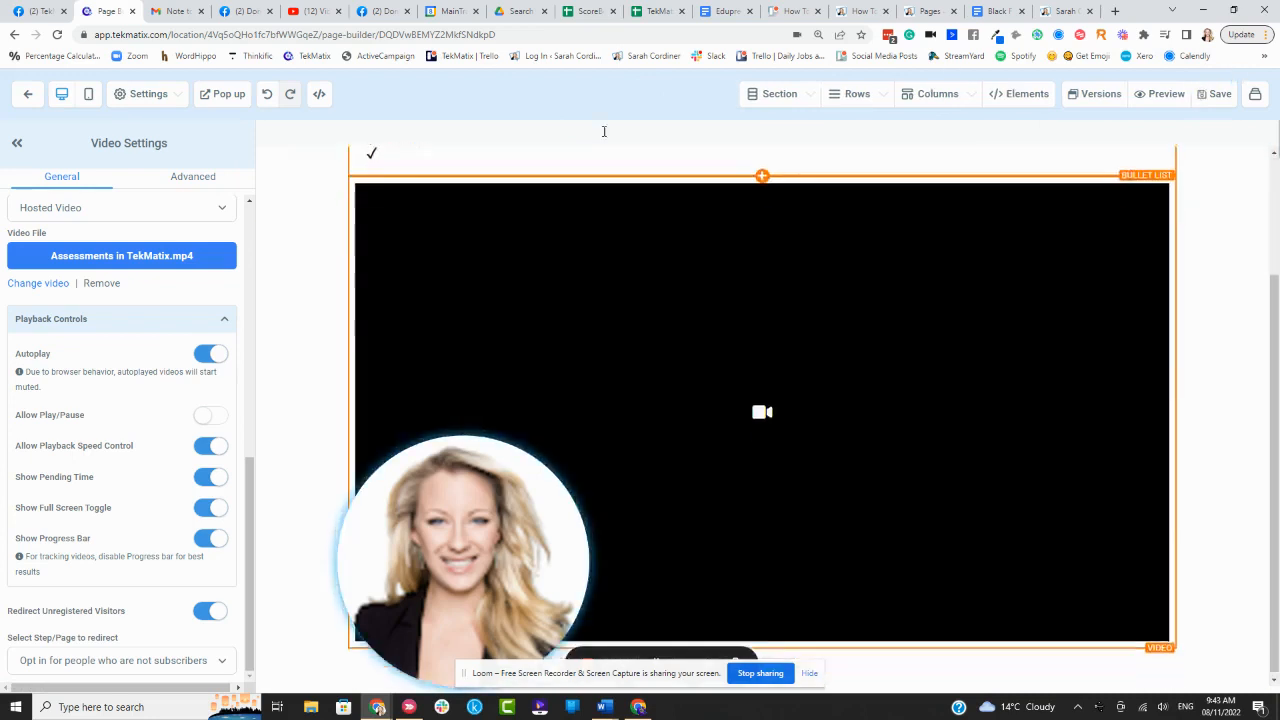
pyautogui.click(36, 93)
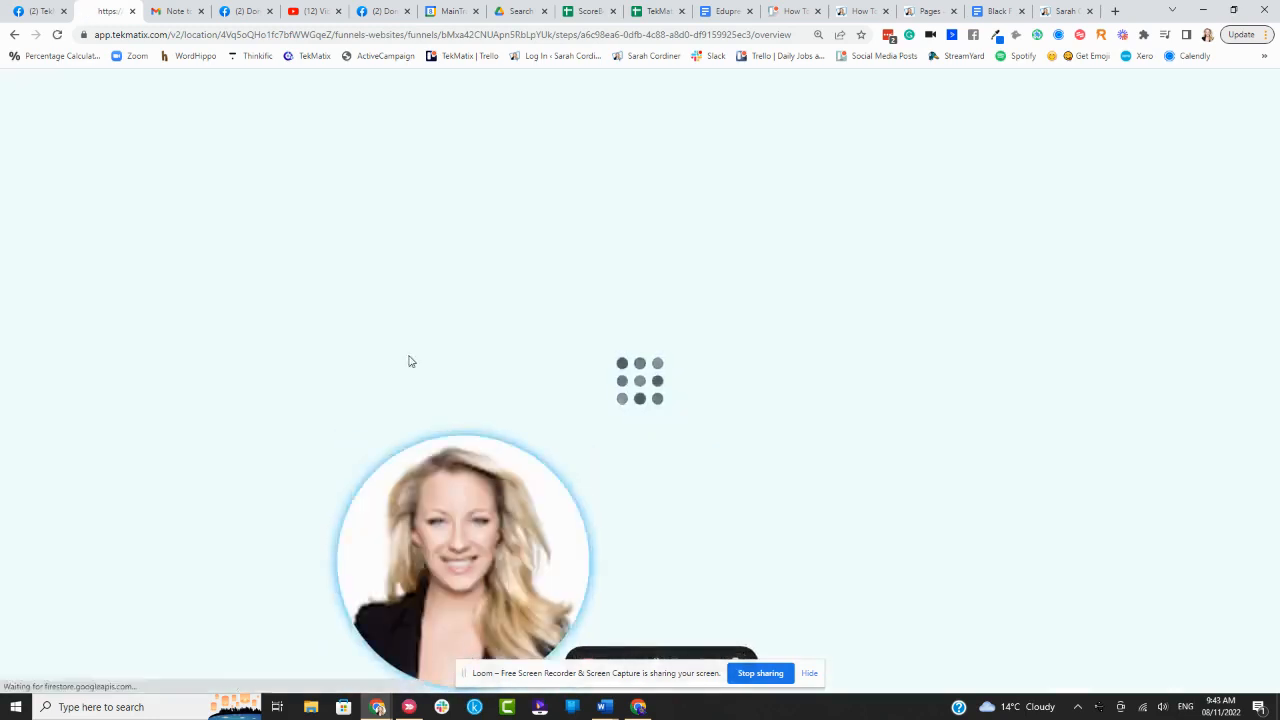
# - Build the opt-in step's page from blank instead of reusing an existing page
pyautogui.moveTo(431, 504); pyautogui.dragTo(125, 495)
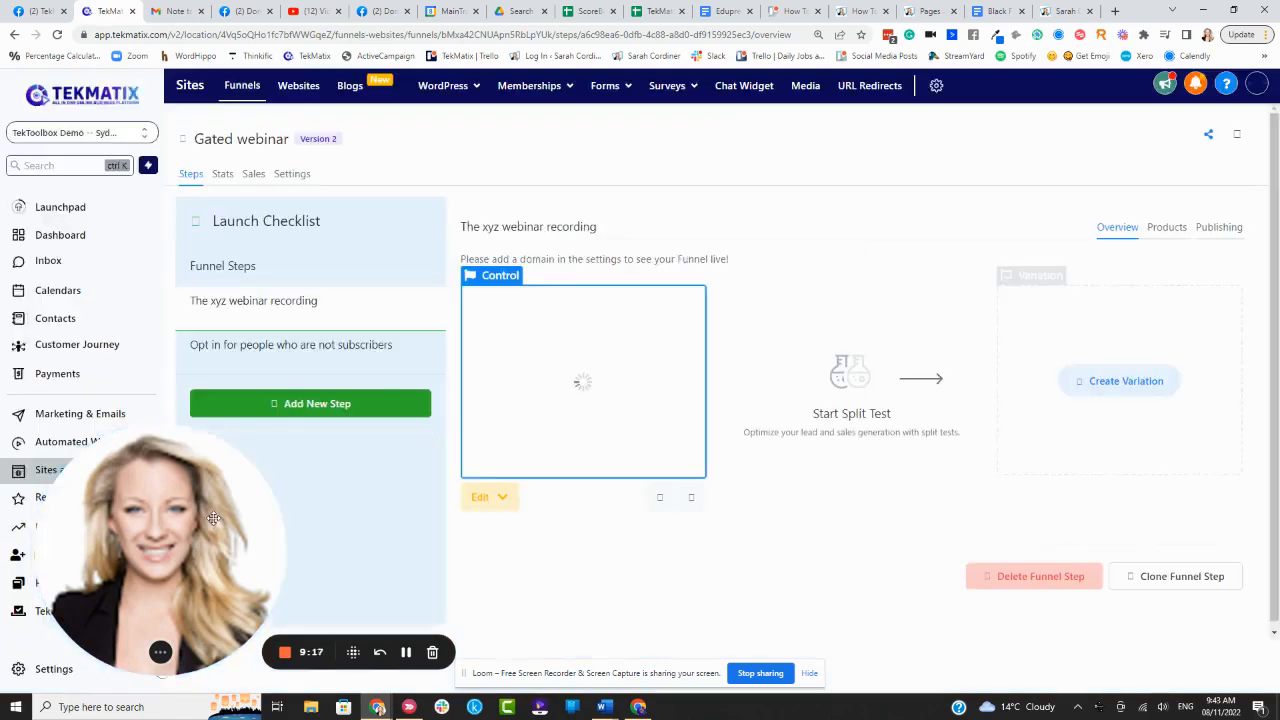
pyautogui.click(287, 359)
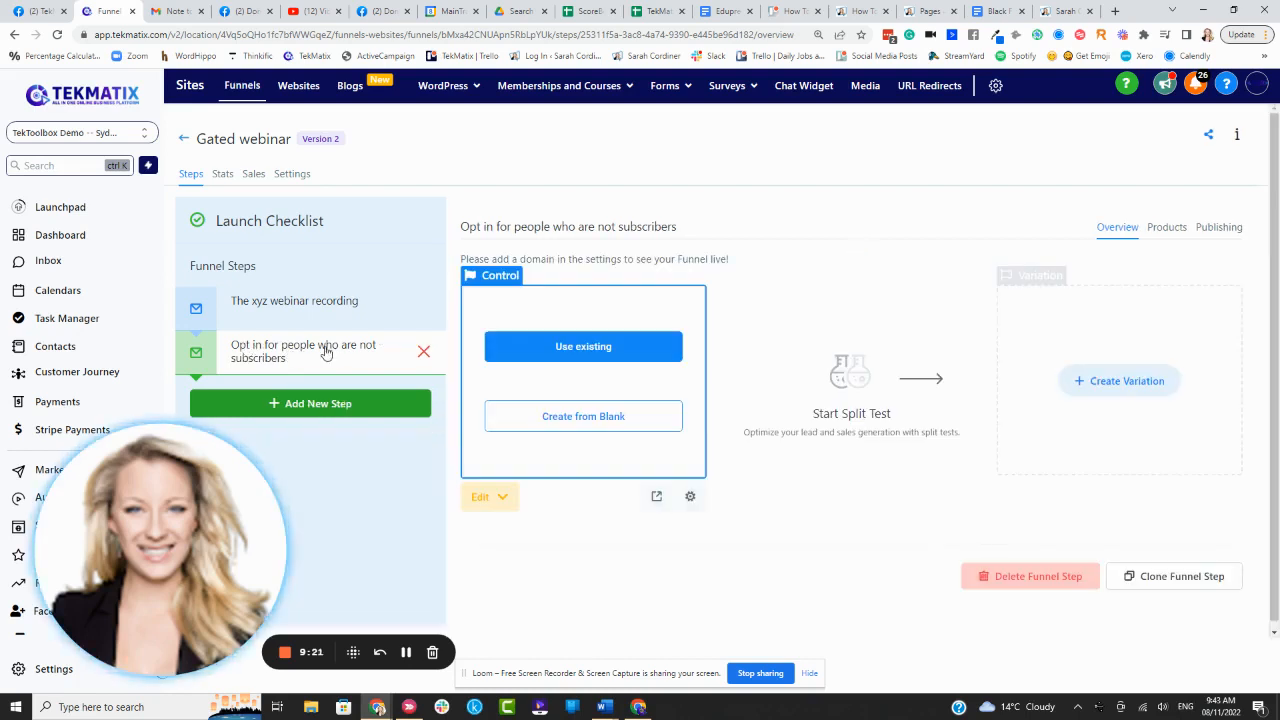
pyautogui.click(571, 347)
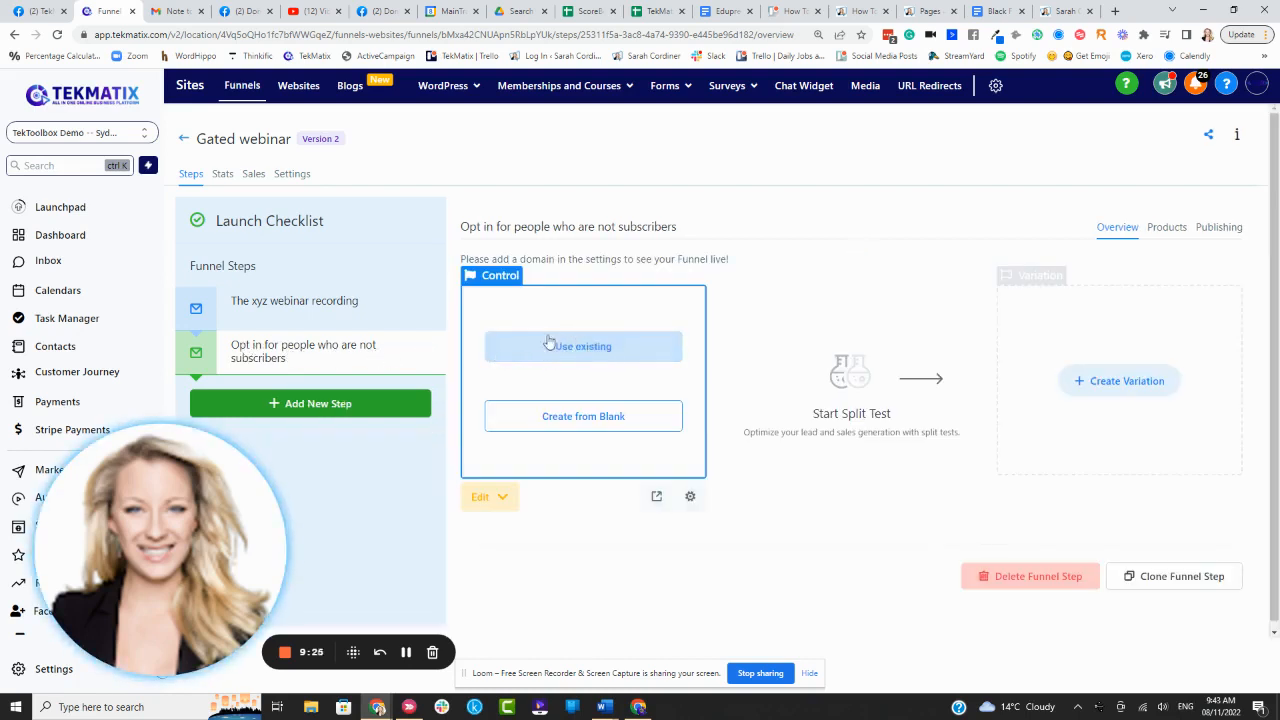
pyautogui.click(567, 337)
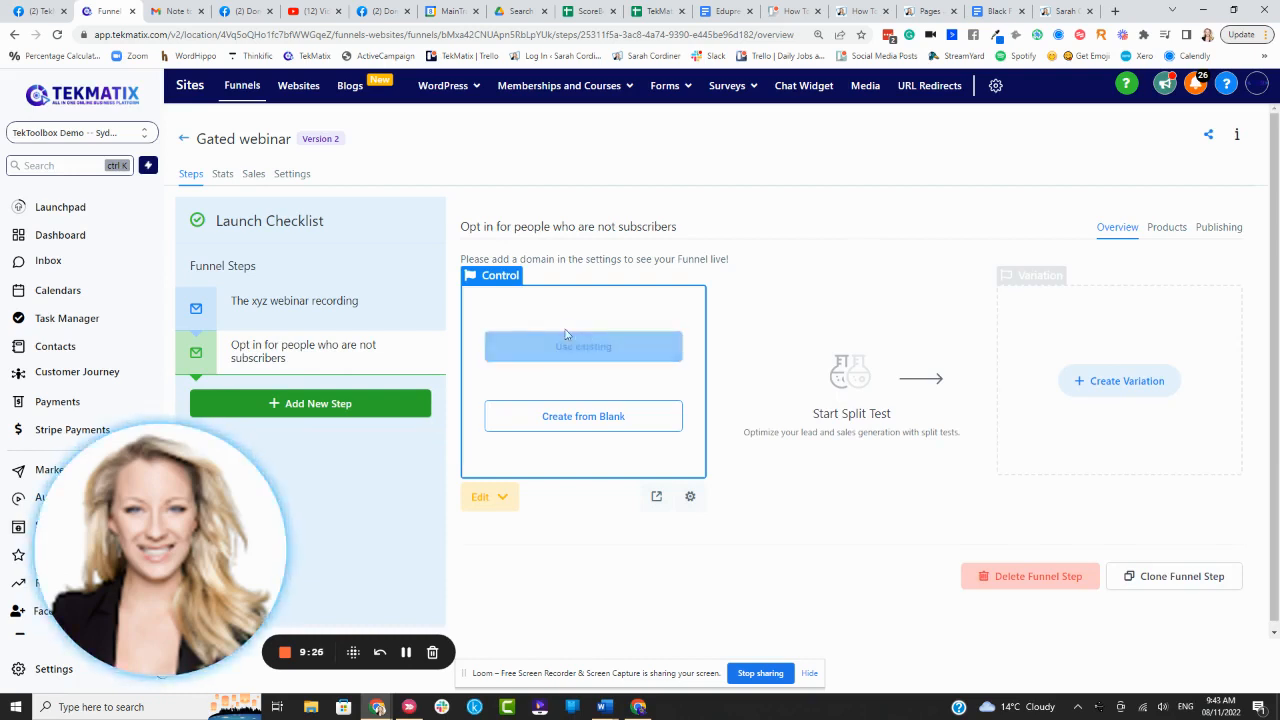
pyautogui.click(604, 423)
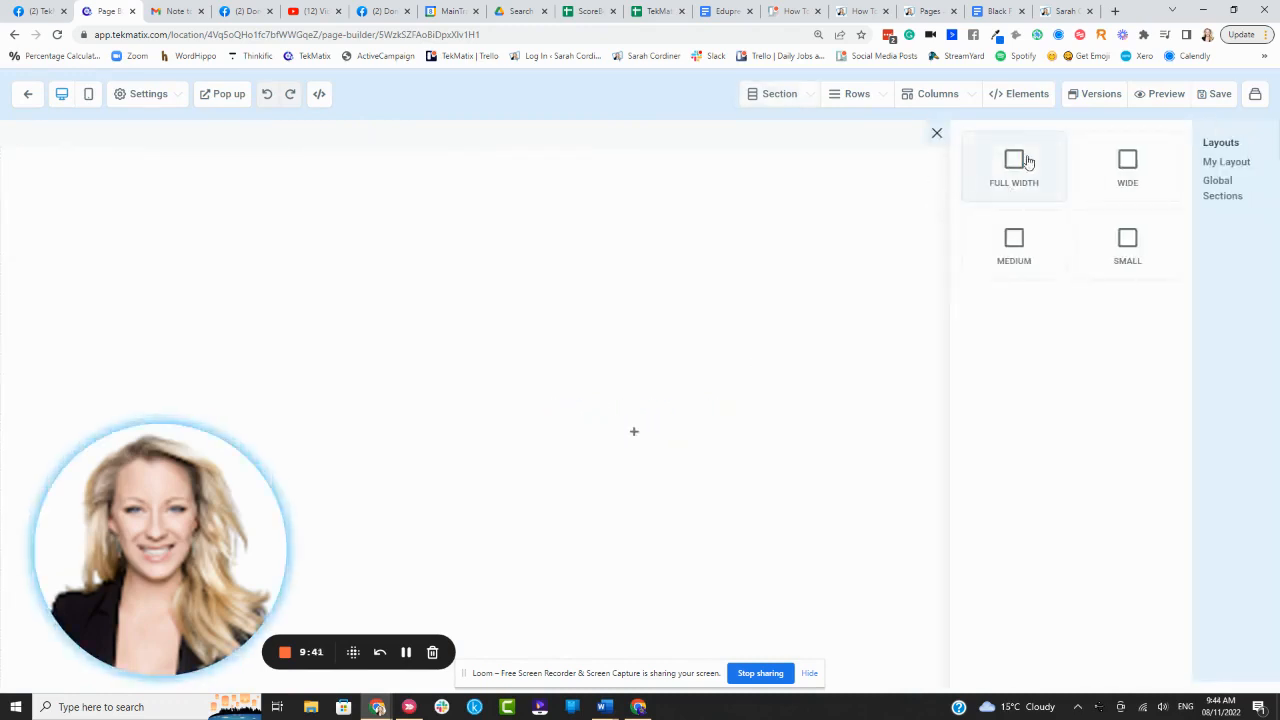
# - Add a full-width section with a one-column row and a headline element to the empty page
pyautogui.moveTo(1027, 162); pyautogui.dragTo(546, 157)
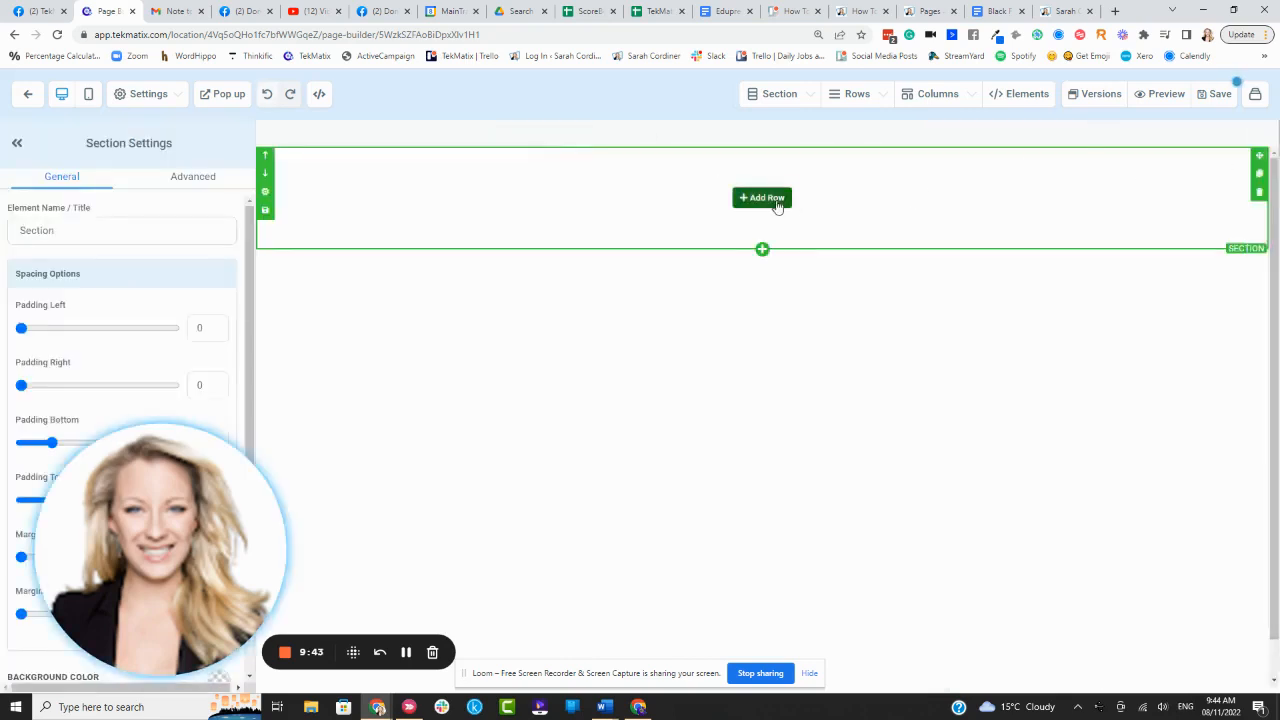
pyautogui.click(762, 198)
pyautogui.click(1091, 200)
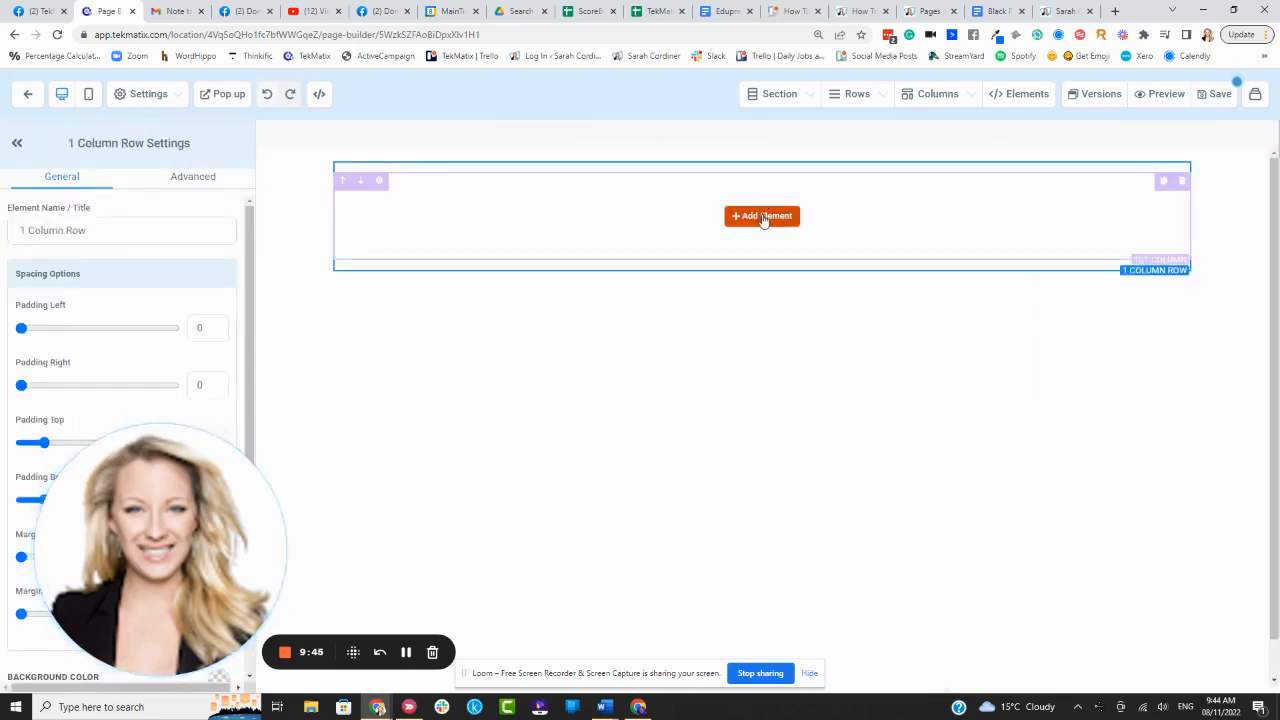
pyautogui.click(763, 219)
pyautogui.click(1011, 232)
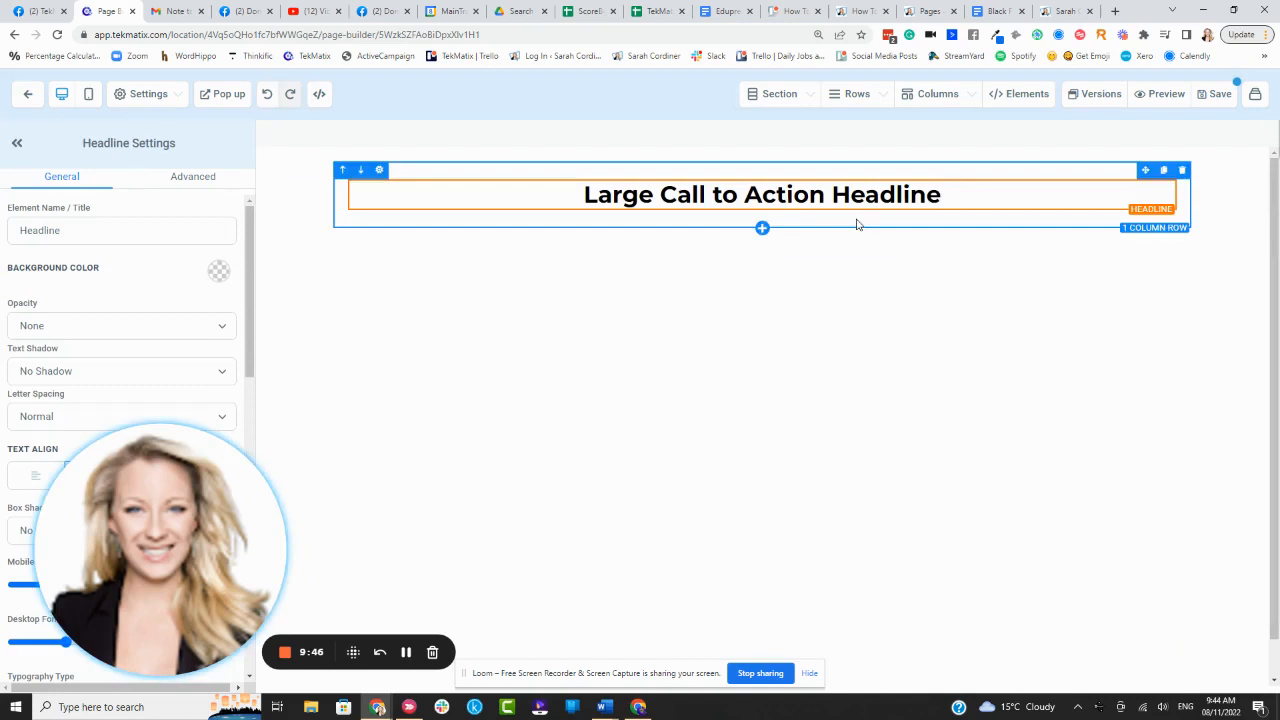
# - Replace the placeholder headline with 'OOpsy! Subscribe to watch the video the free video!', correcting 'wathc'
pyautogui.doubleClick(790, 205)
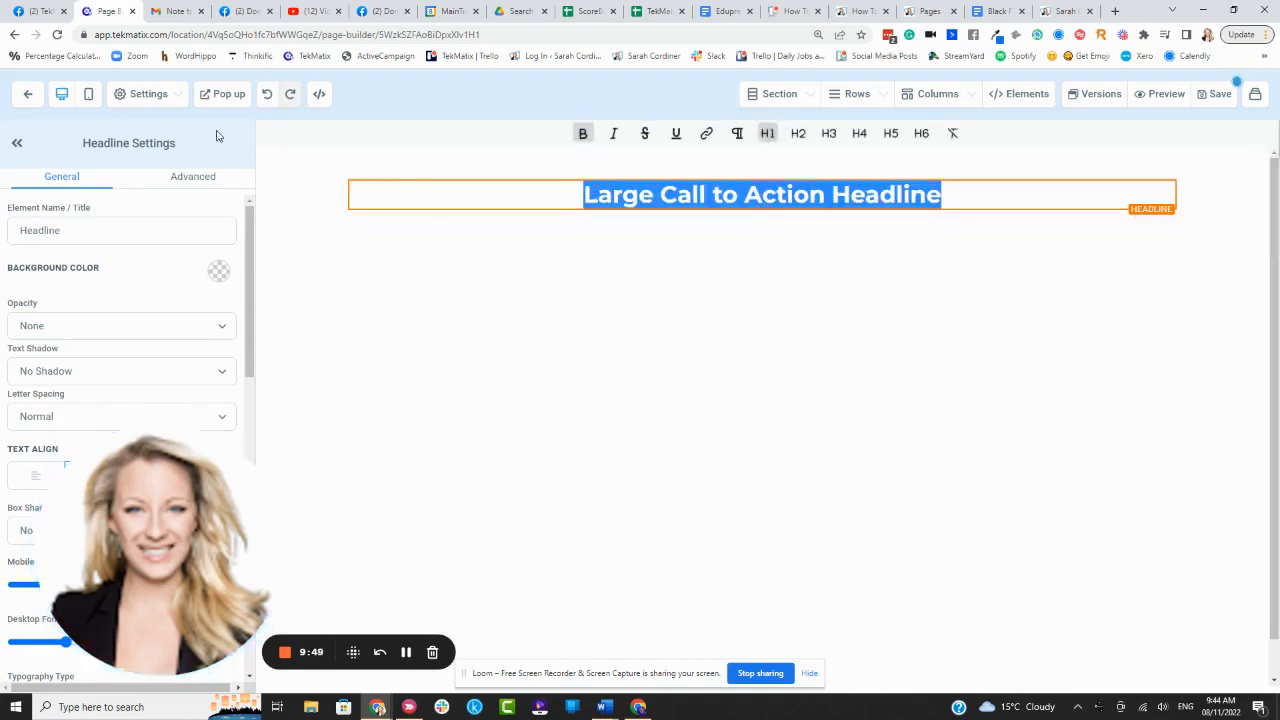
pyautogui.write('O')
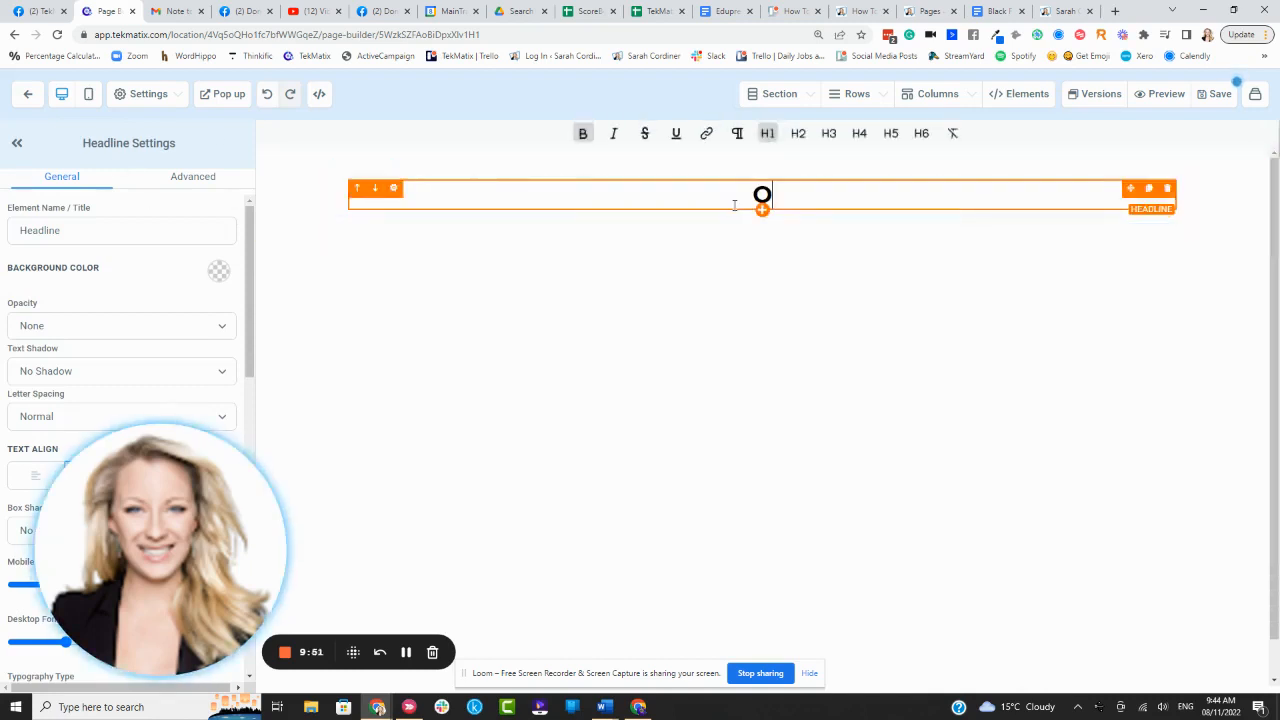
pyautogui.write('Opsy! ')
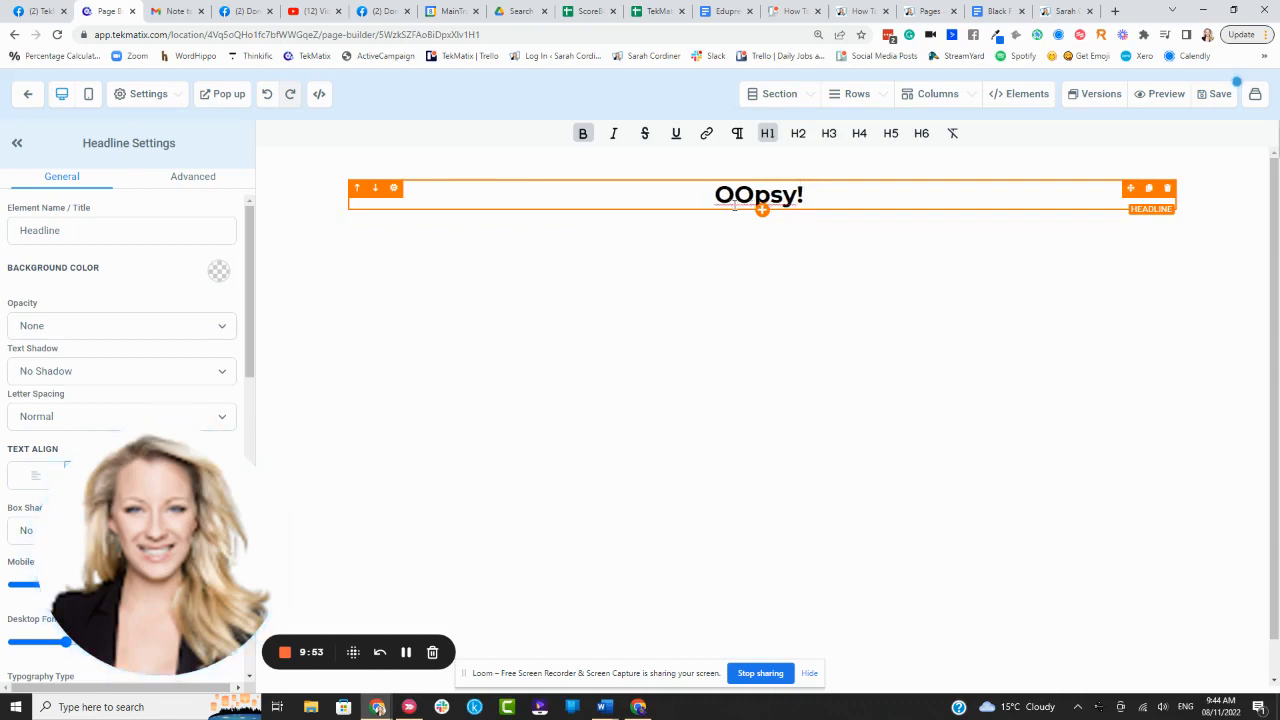
pyautogui.write('Subscribe t')
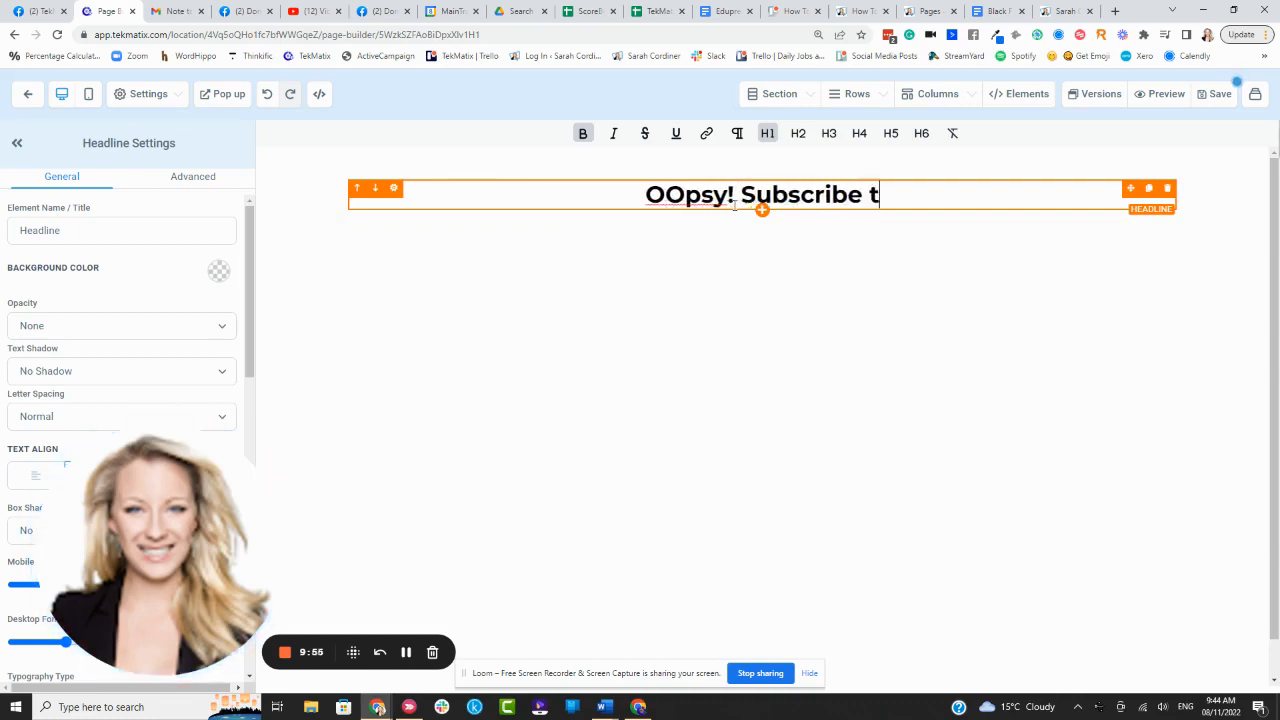
pyautogui.write('o')
pyautogui.press('BackSpace')
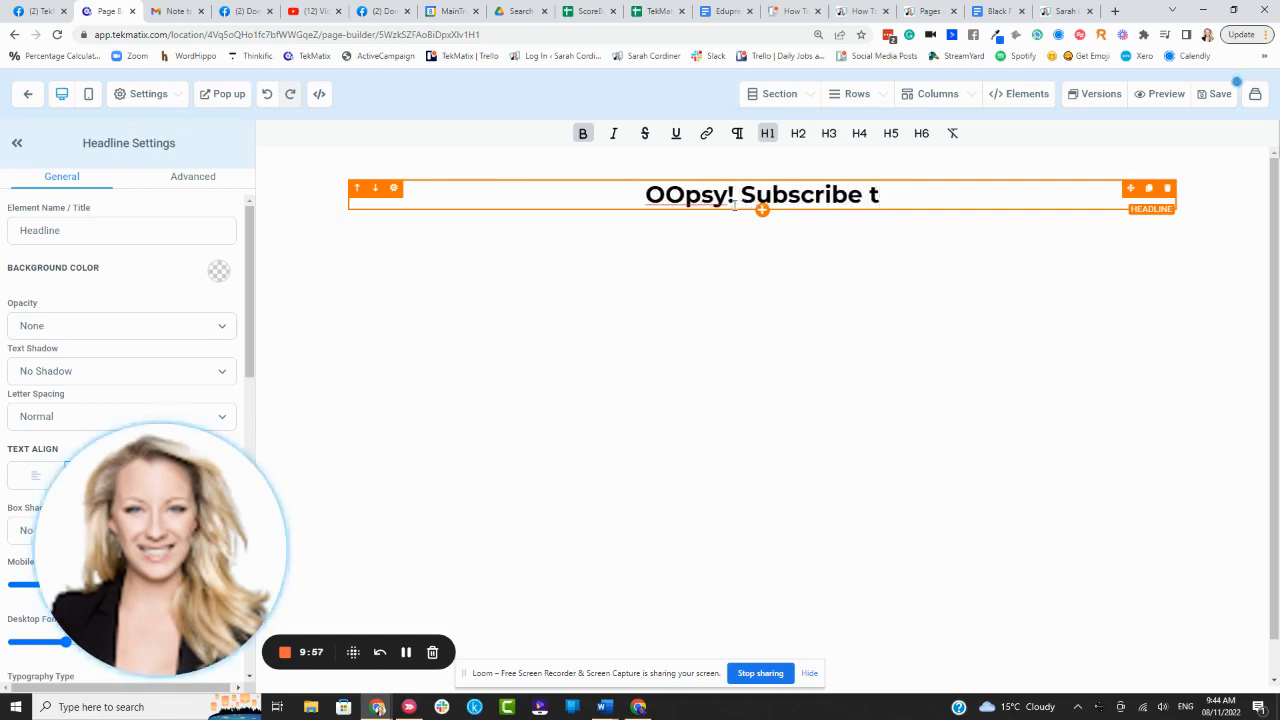
pyautogui.write('o wathc the vid')
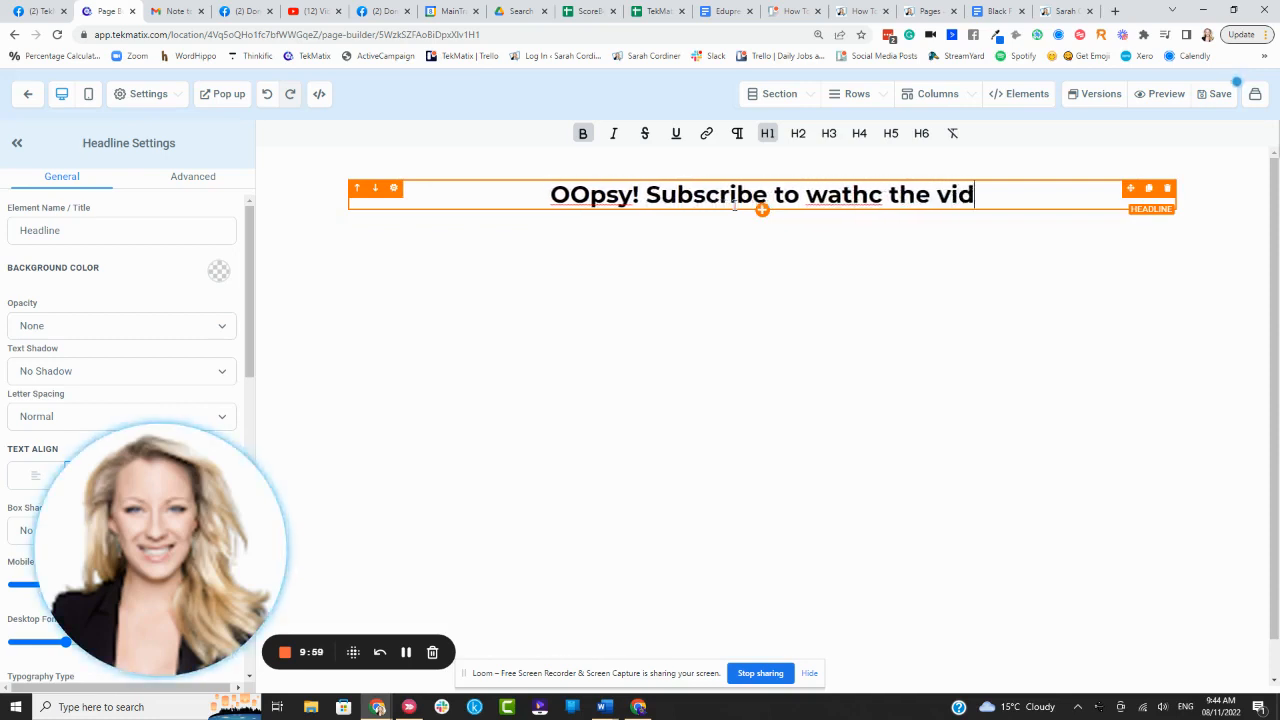
pyautogui.write('eo the free vide')
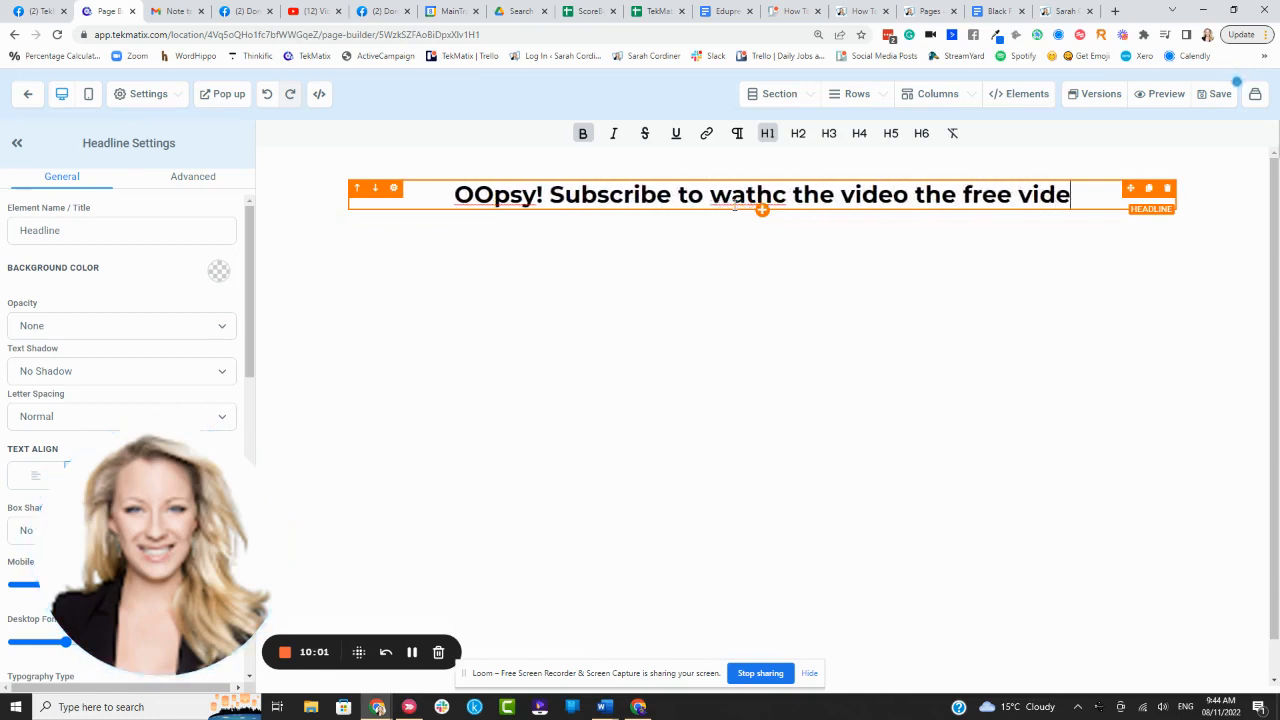
pyautogui.write('o!')
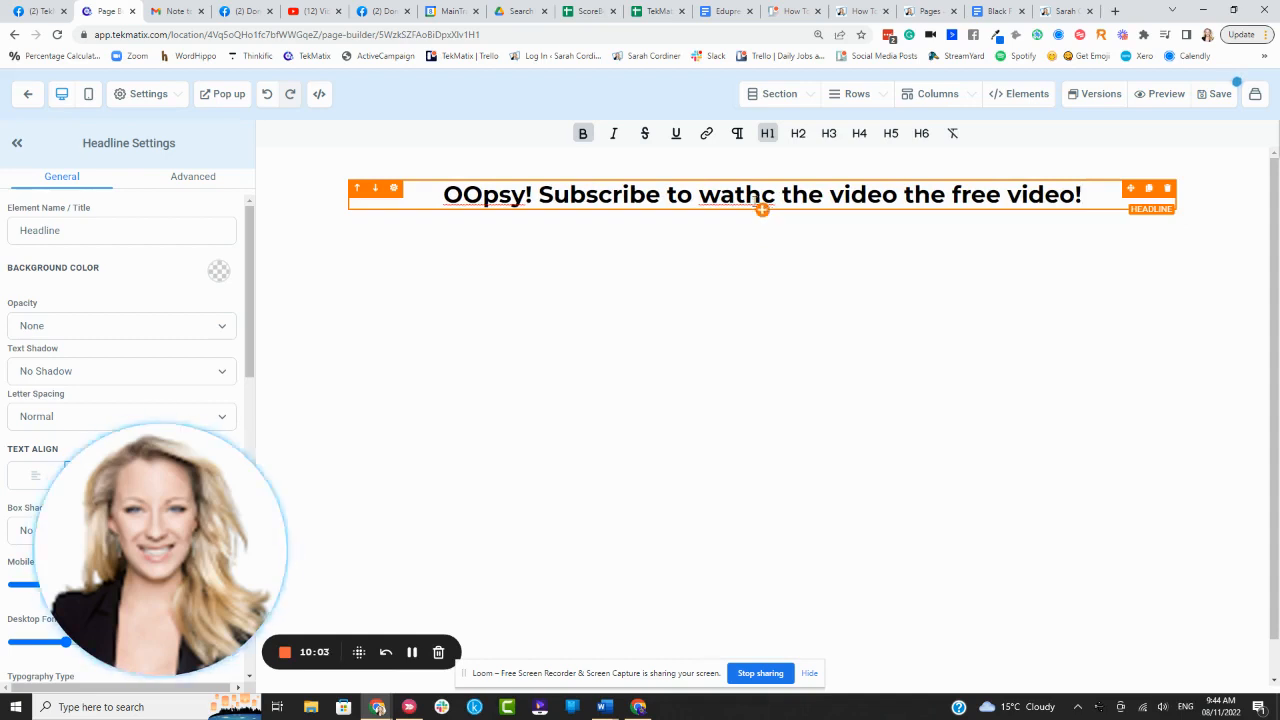
pyautogui.click(748, 194)
pyautogui.press('BackSpace')
pyautogui.press('BackSpace')
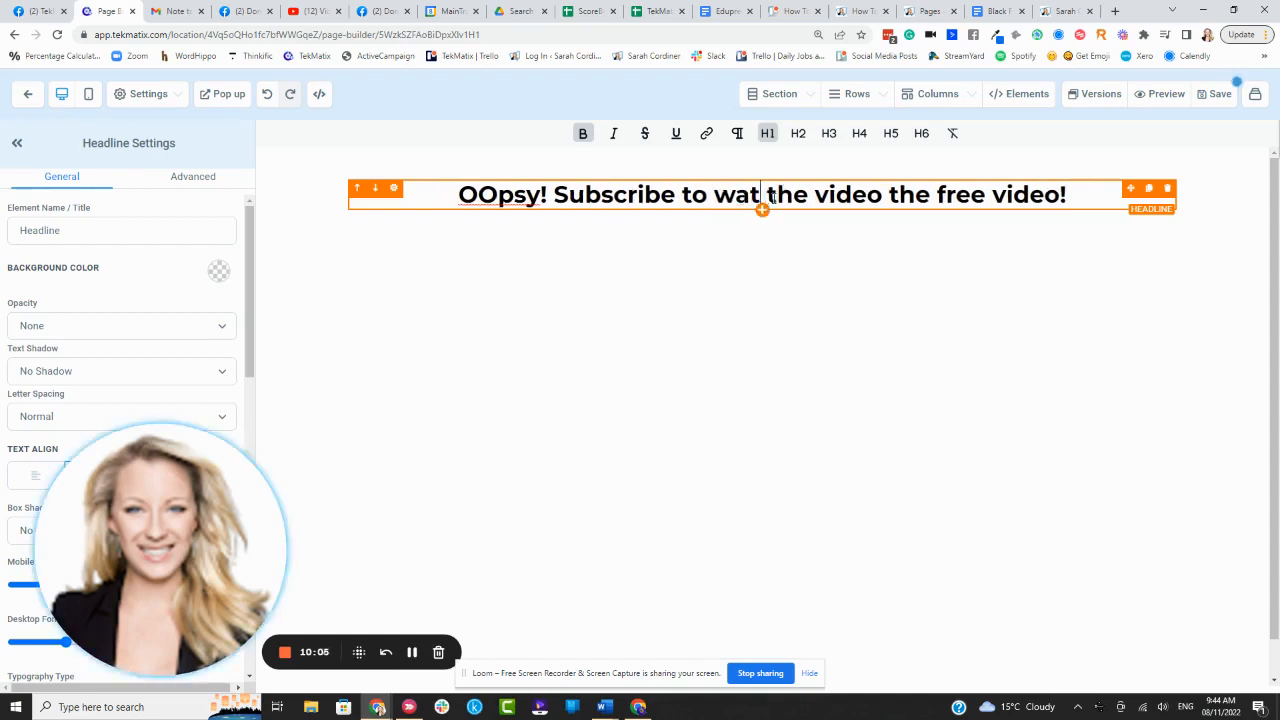
pyautogui.write('ch')
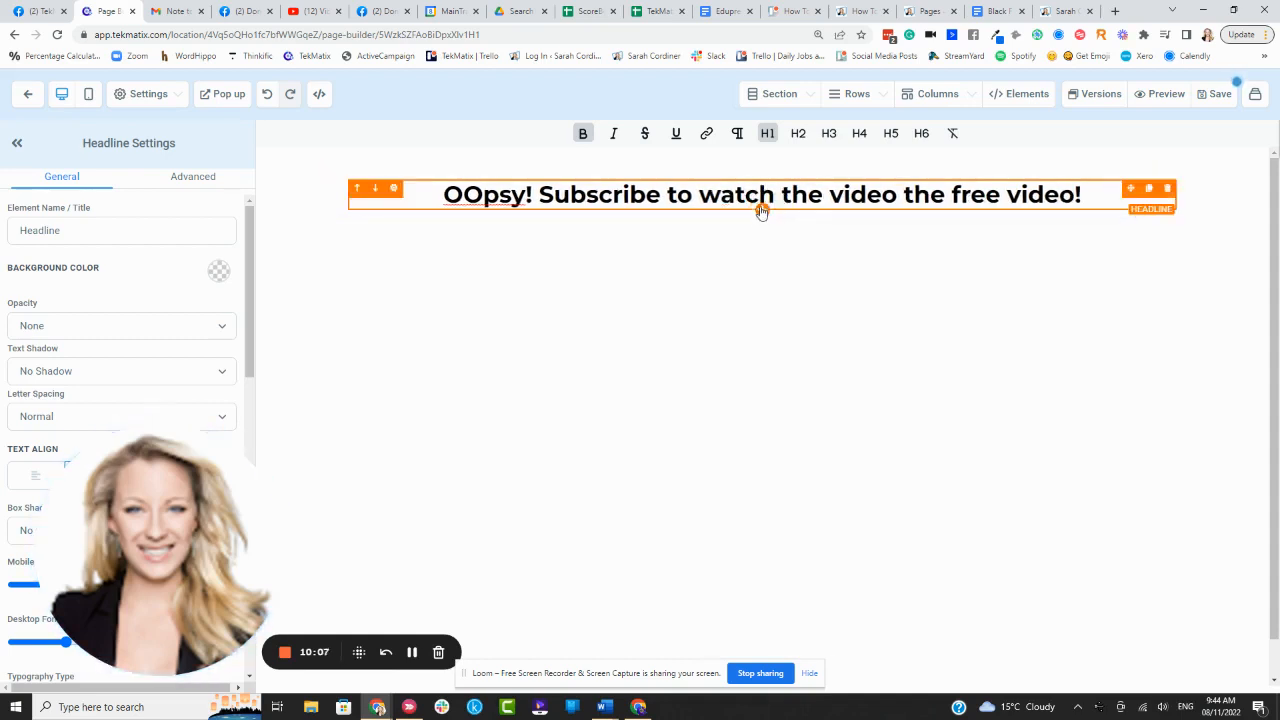
pyautogui.click(762, 227)
# - Add a sub-headline: 'This video is free, to continue watching simply pop in your email address below…'
pyautogui.click(1088, 252)
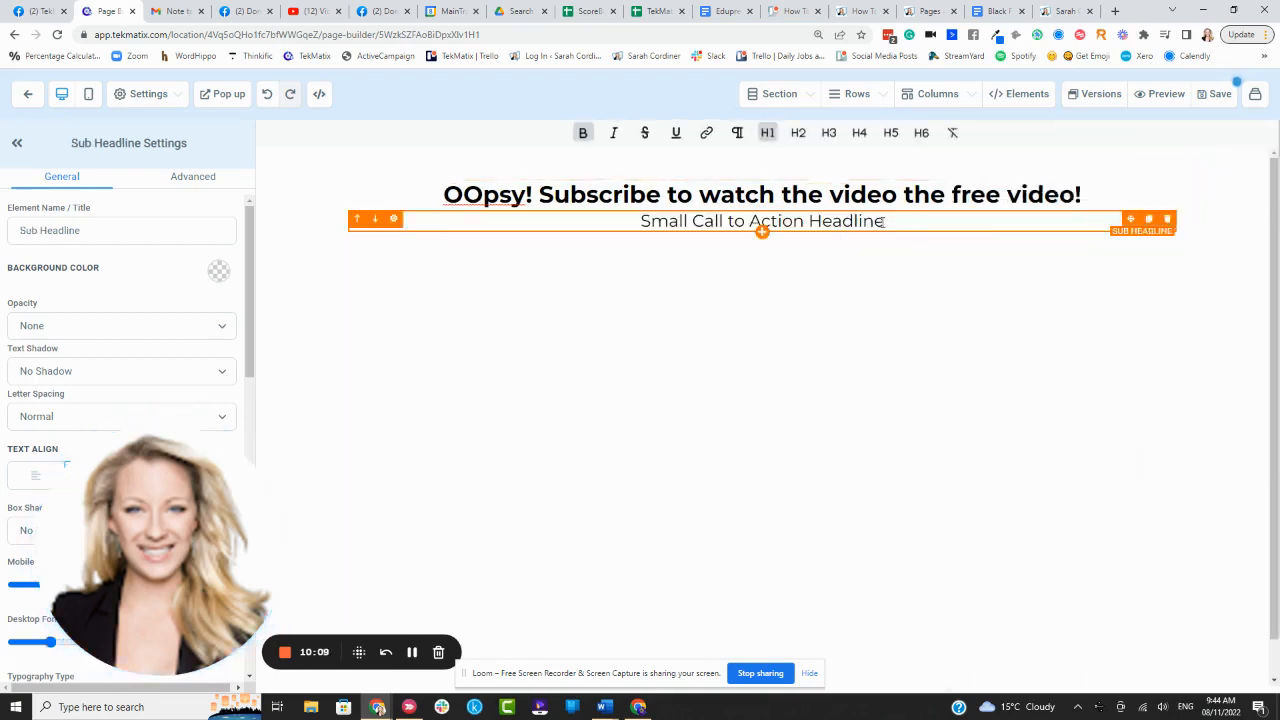
pyautogui.write('This video is free, to continue watch')
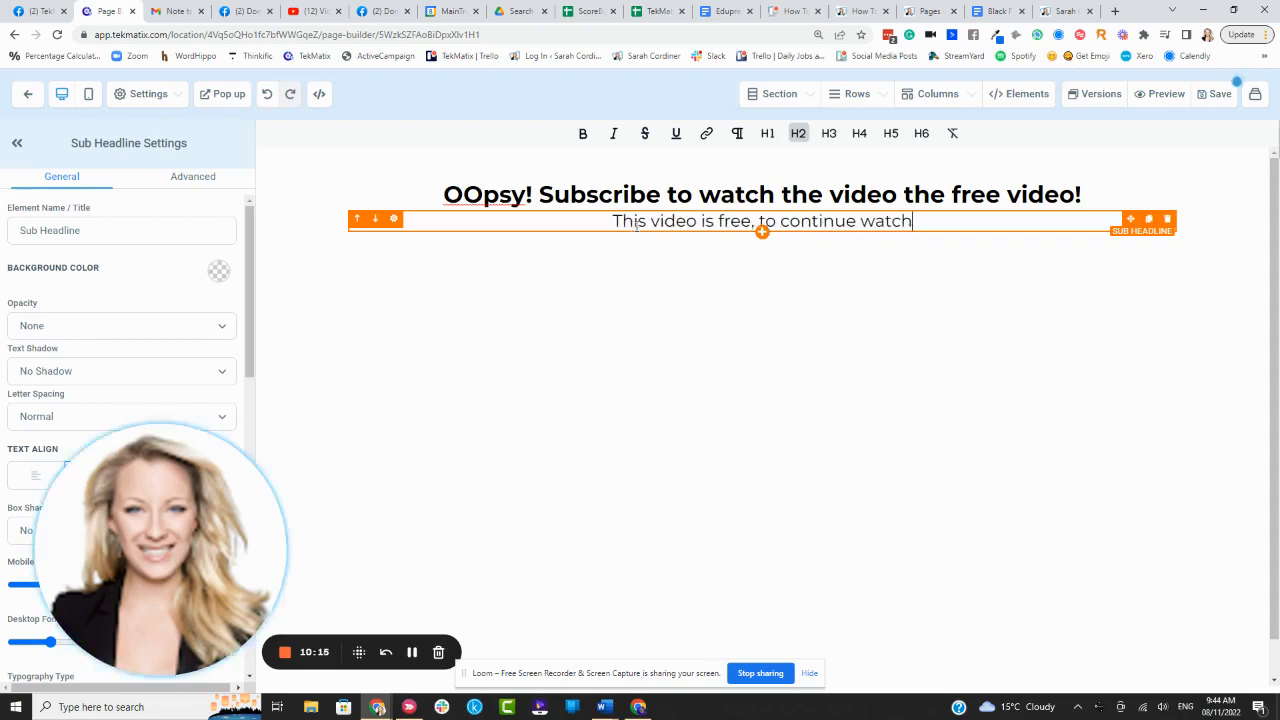
pyautogui.write('ing d')
pyautogui.press('BackSpace')
pyautogui.write('s')
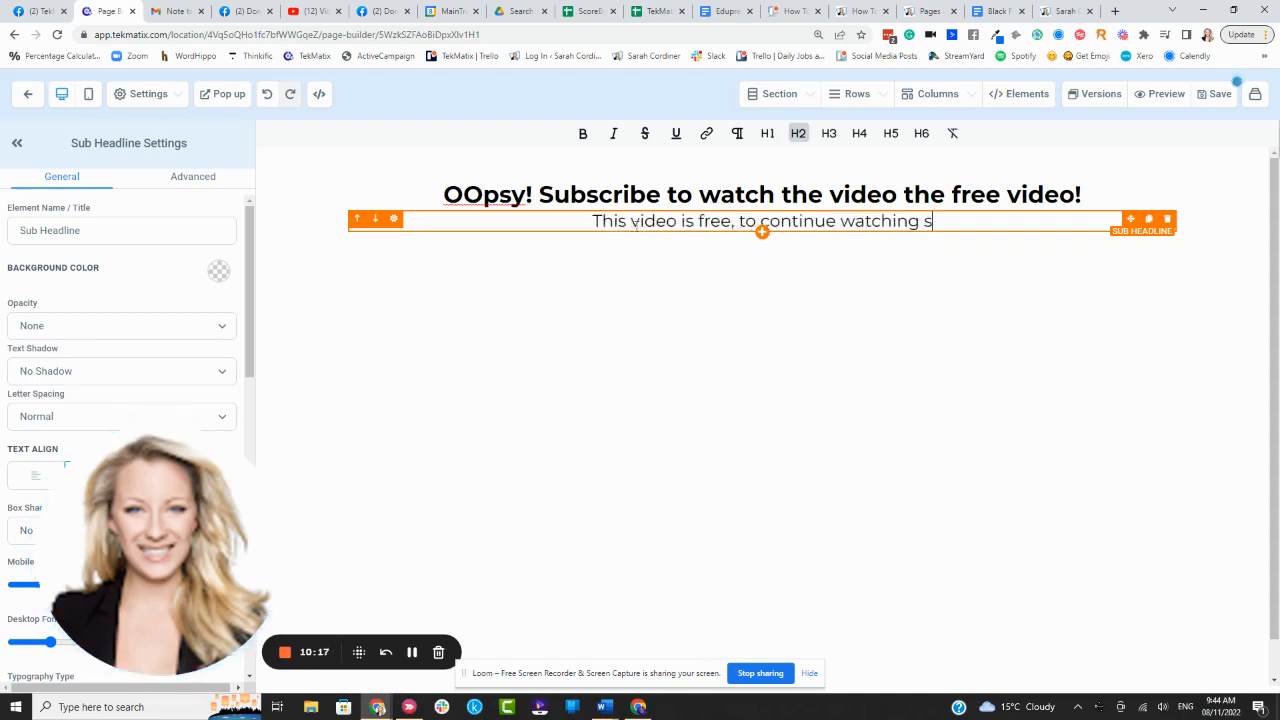
pyautogui.write('imply pop in your')
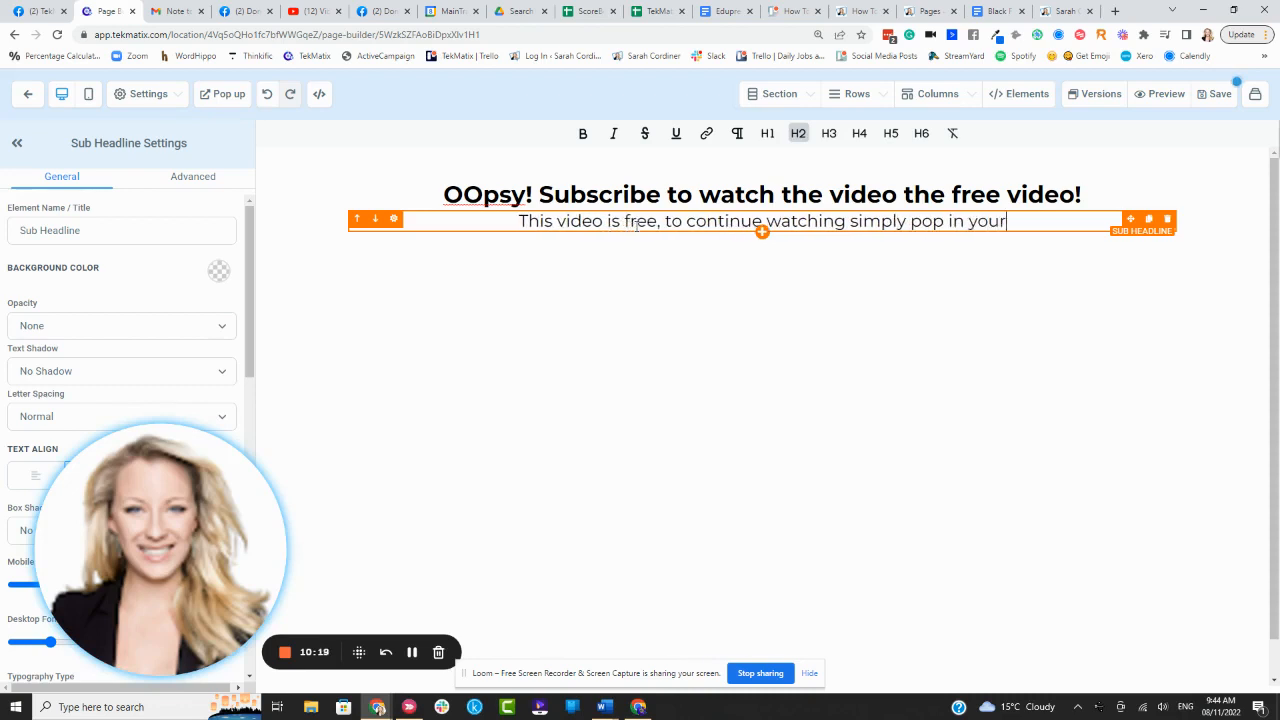
pyautogui.write(' email address be')
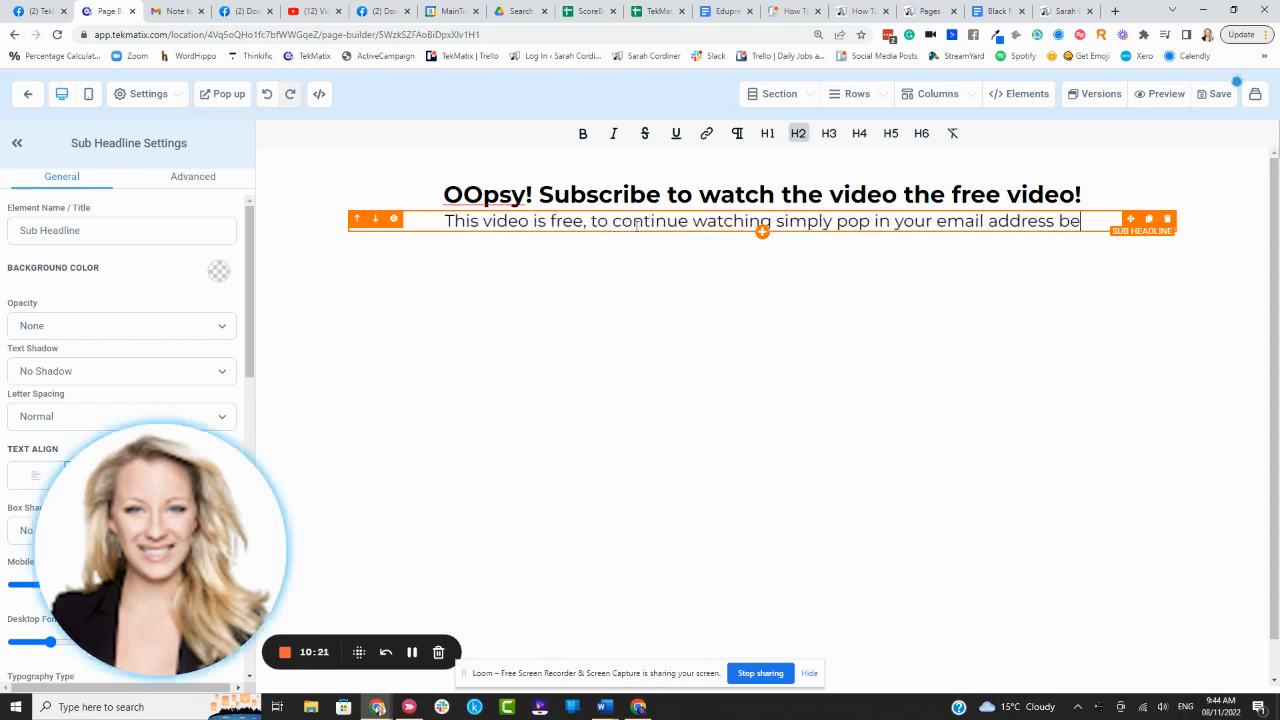
pyautogui.write('low and I w')
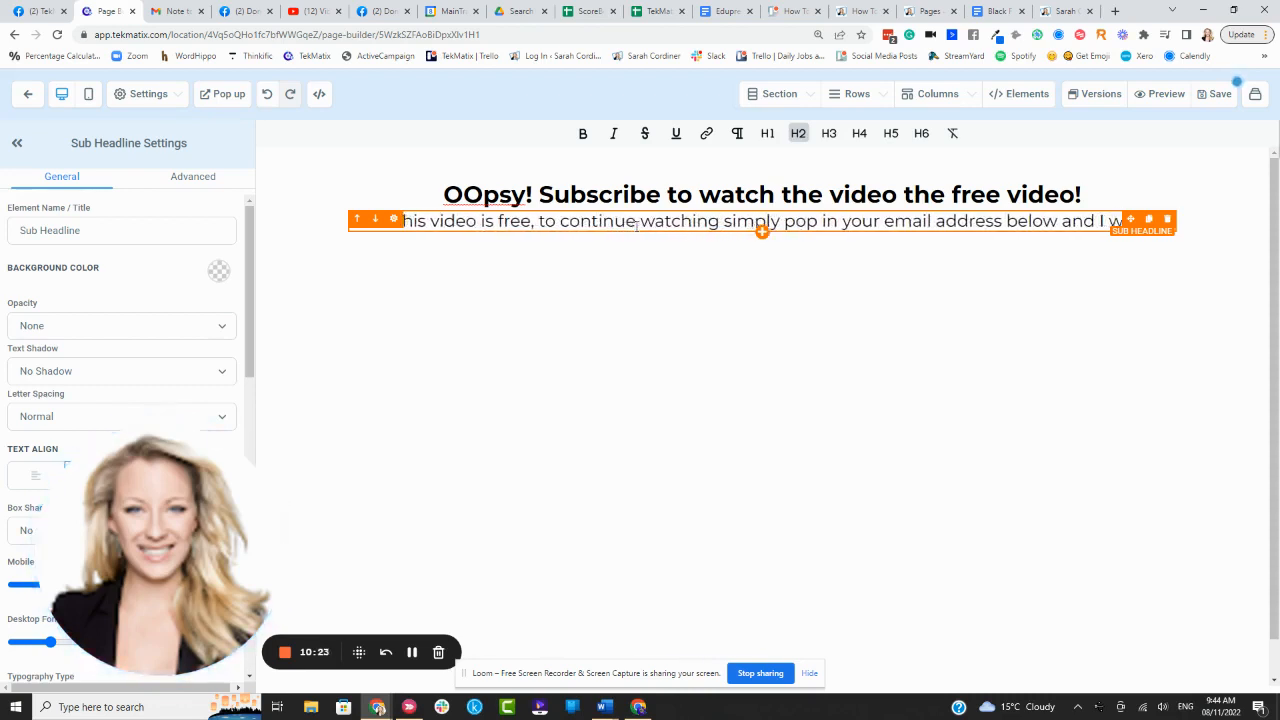
pyautogui.write('ill email it to you')
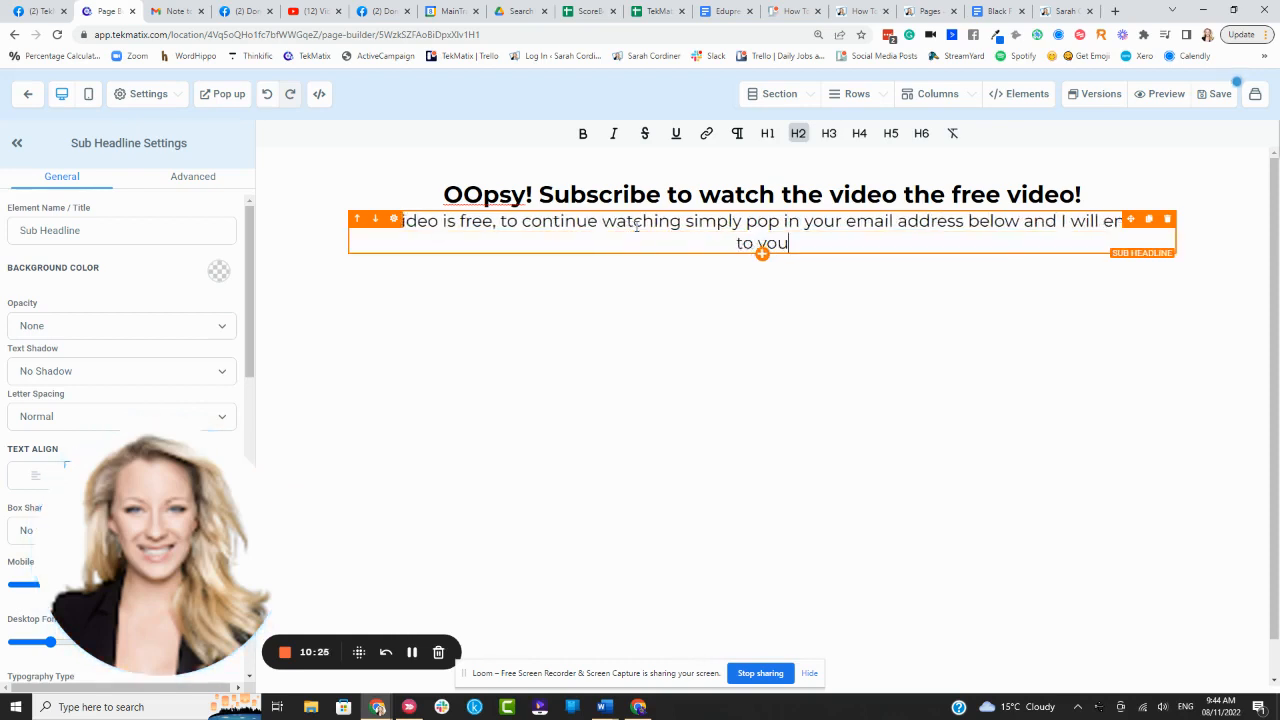
pyautogui.write(' / you can')
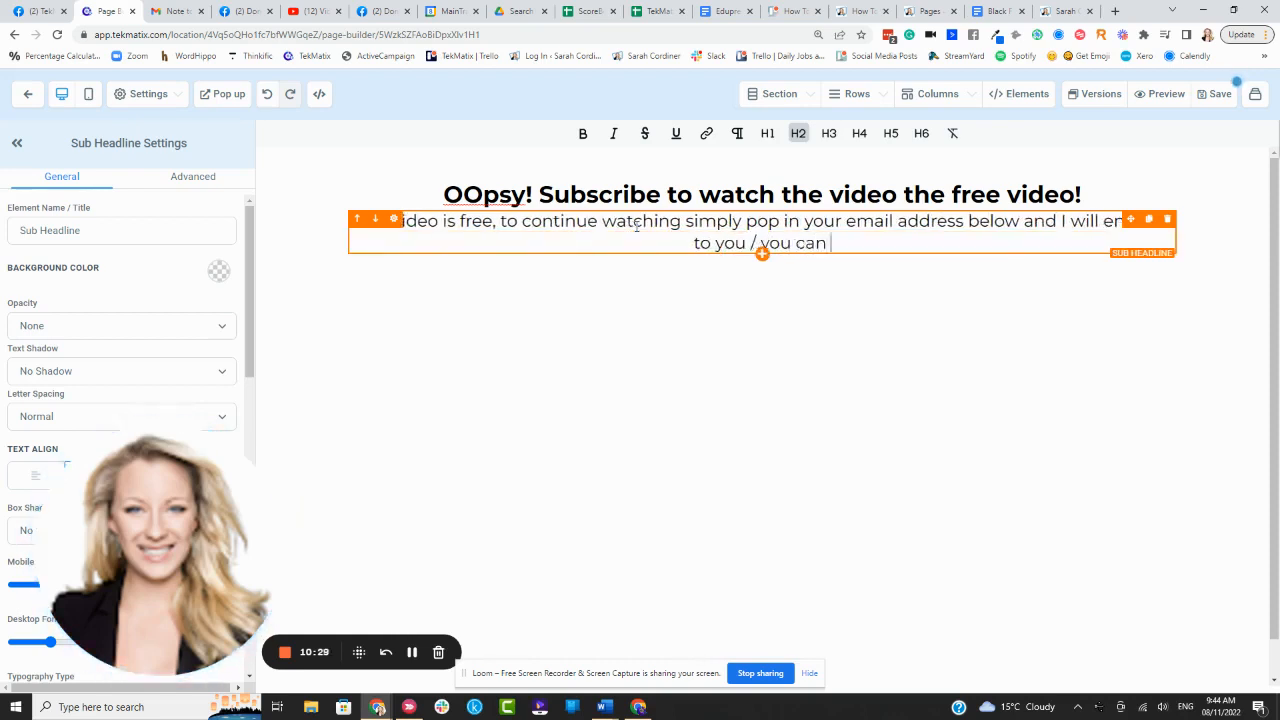
pyautogui.write(' then go ba')
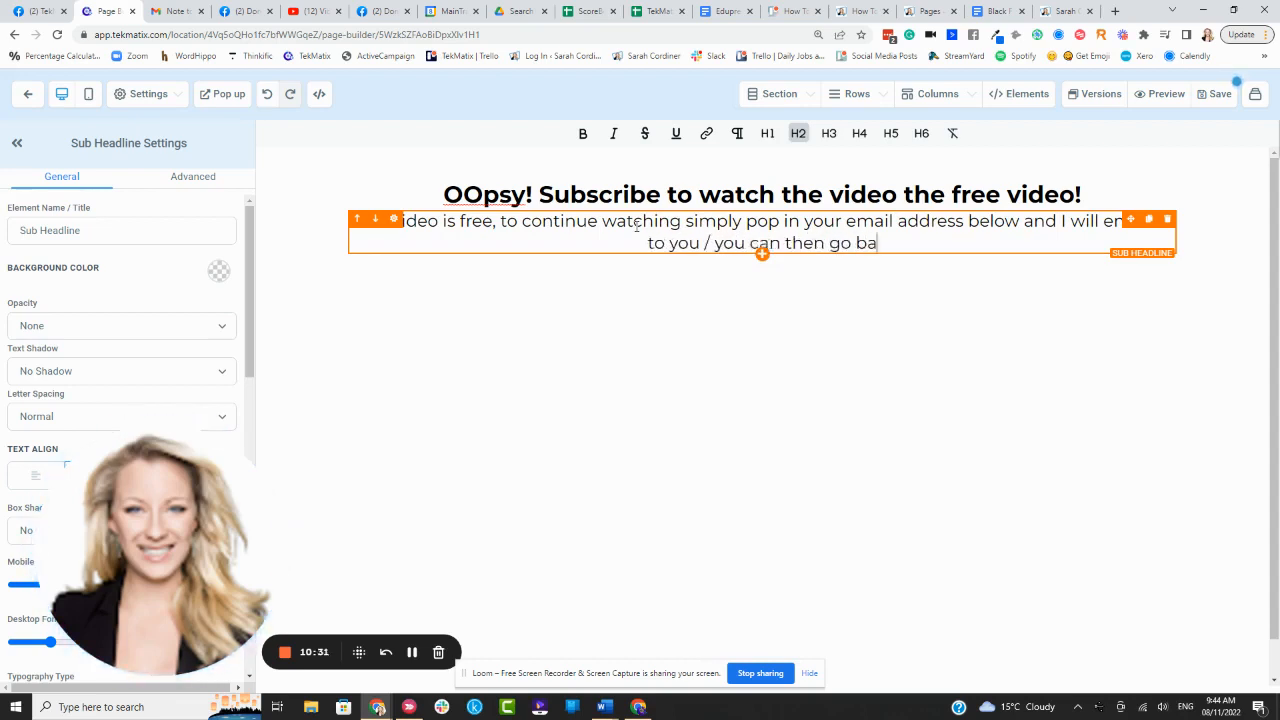
pyautogui.write('ck and watch the video')
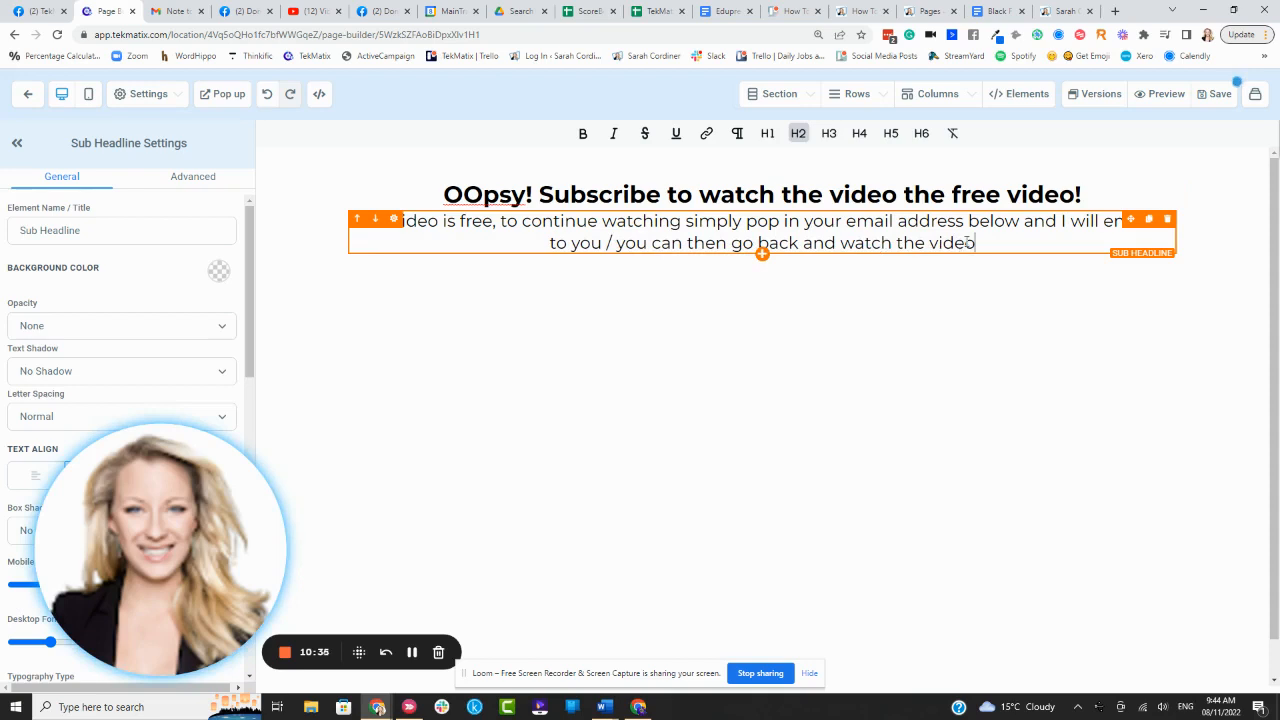
pyautogui.moveTo(968, 242); pyautogui.dragTo(617, 243)
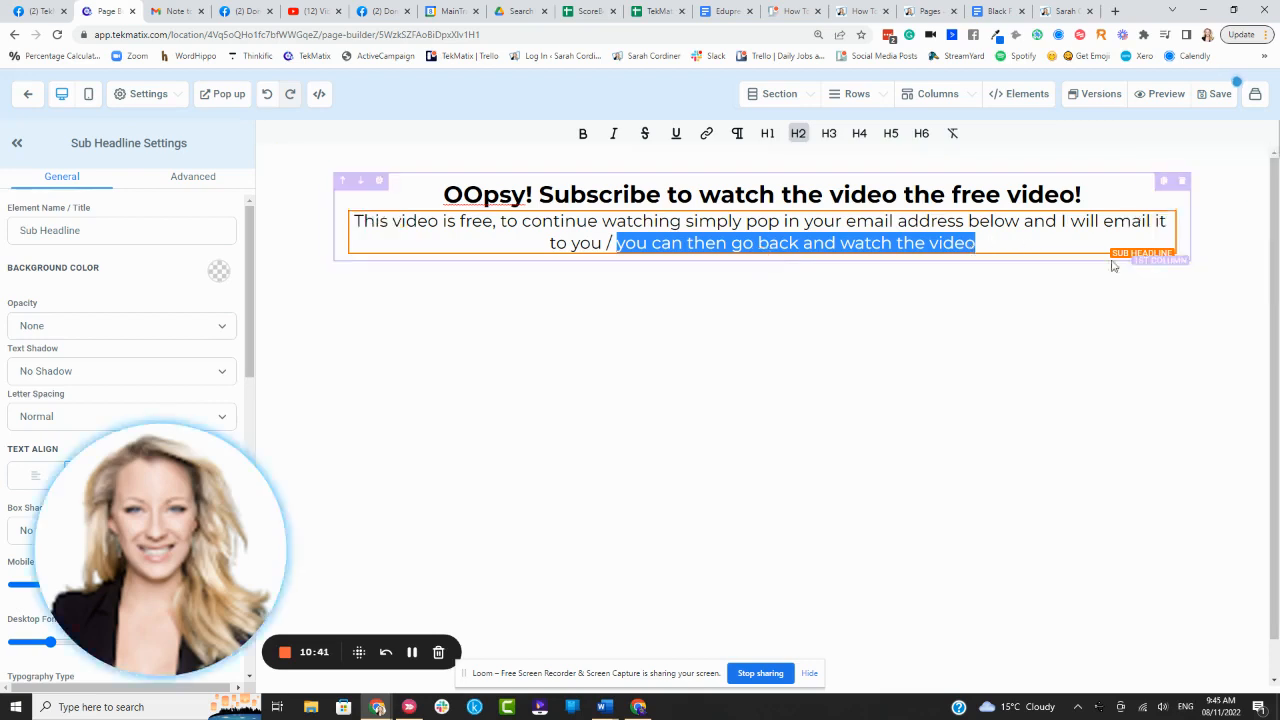
pyautogui.click(801, 314)
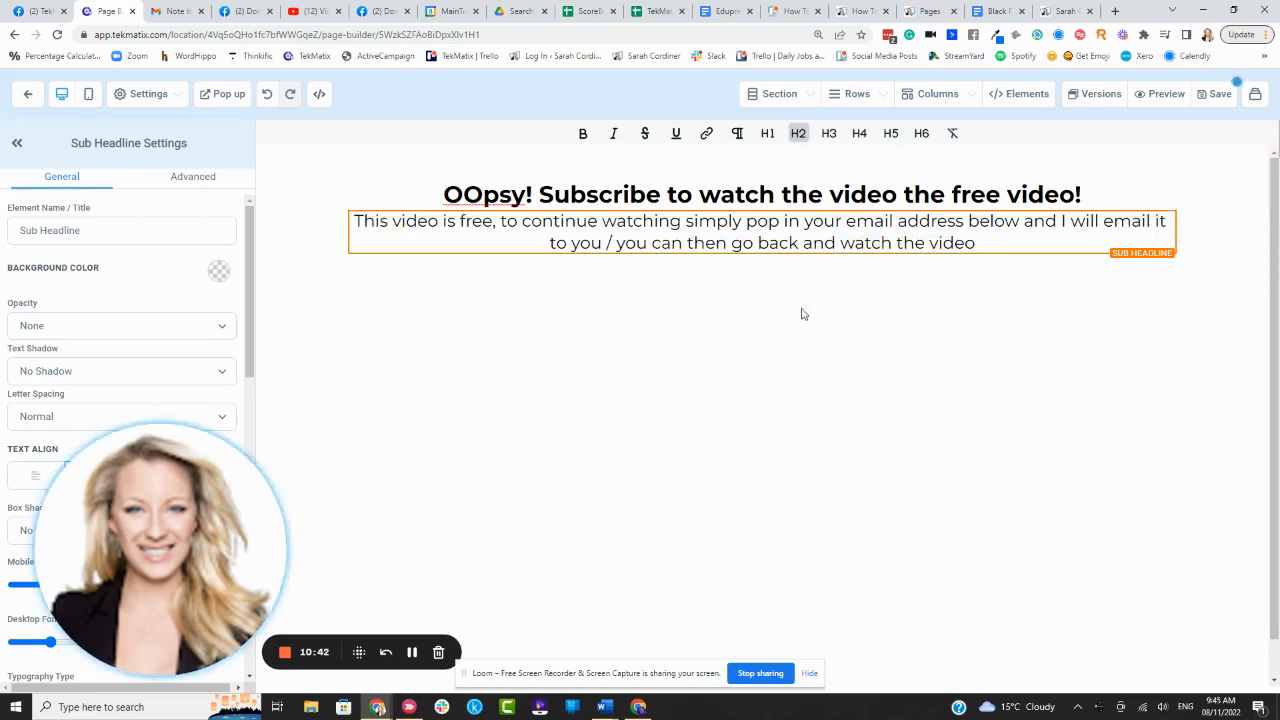
pyautogui.click(762, 256)
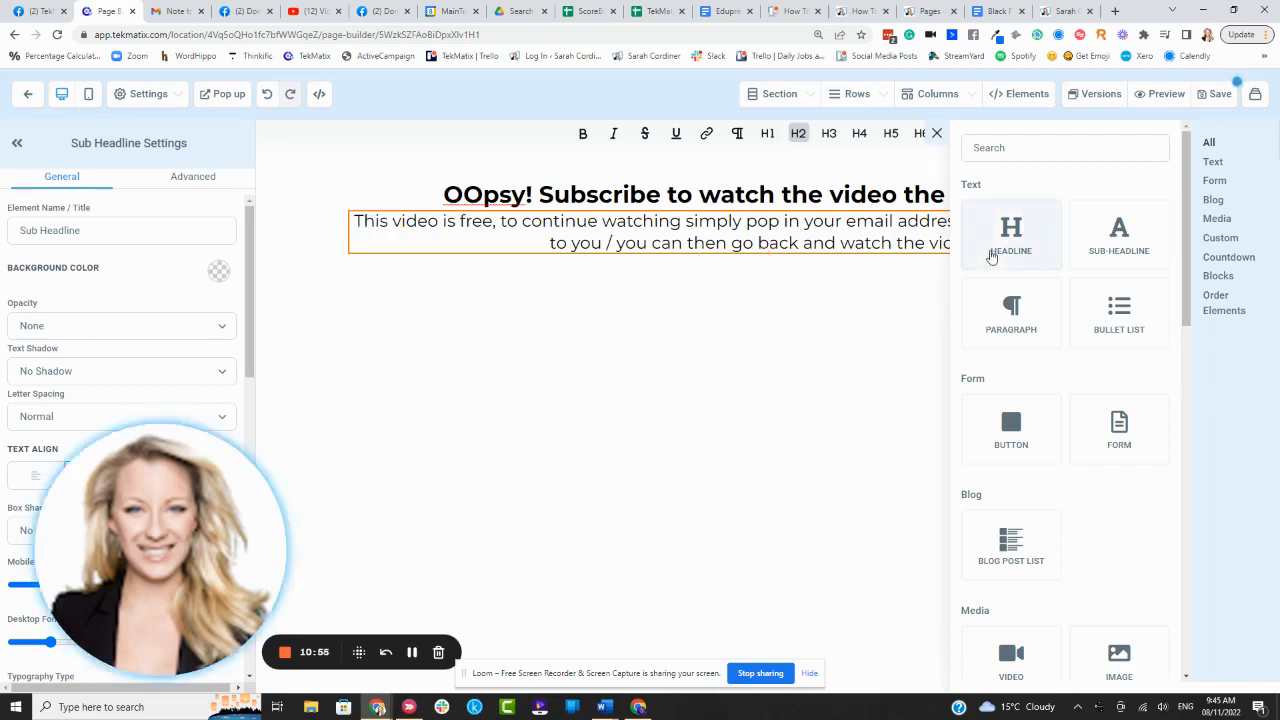
# - Place a form under the sub-headline and pick the Newsletter Opt in form with Email and Subscribe
pyautogui.moveTo(989, 251); pyautogui.dragTo(760, 257)
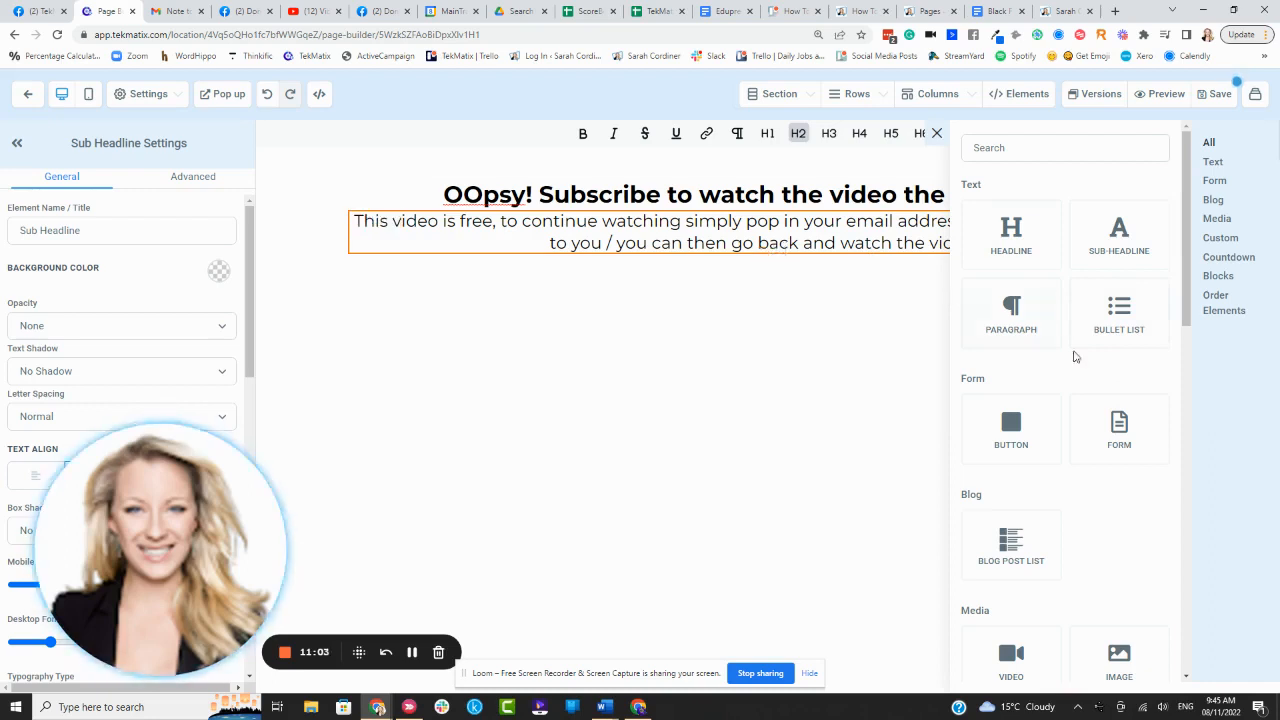
pyautogui.moveTo(1112, 418); pyautogui.dragTo(734, 278)
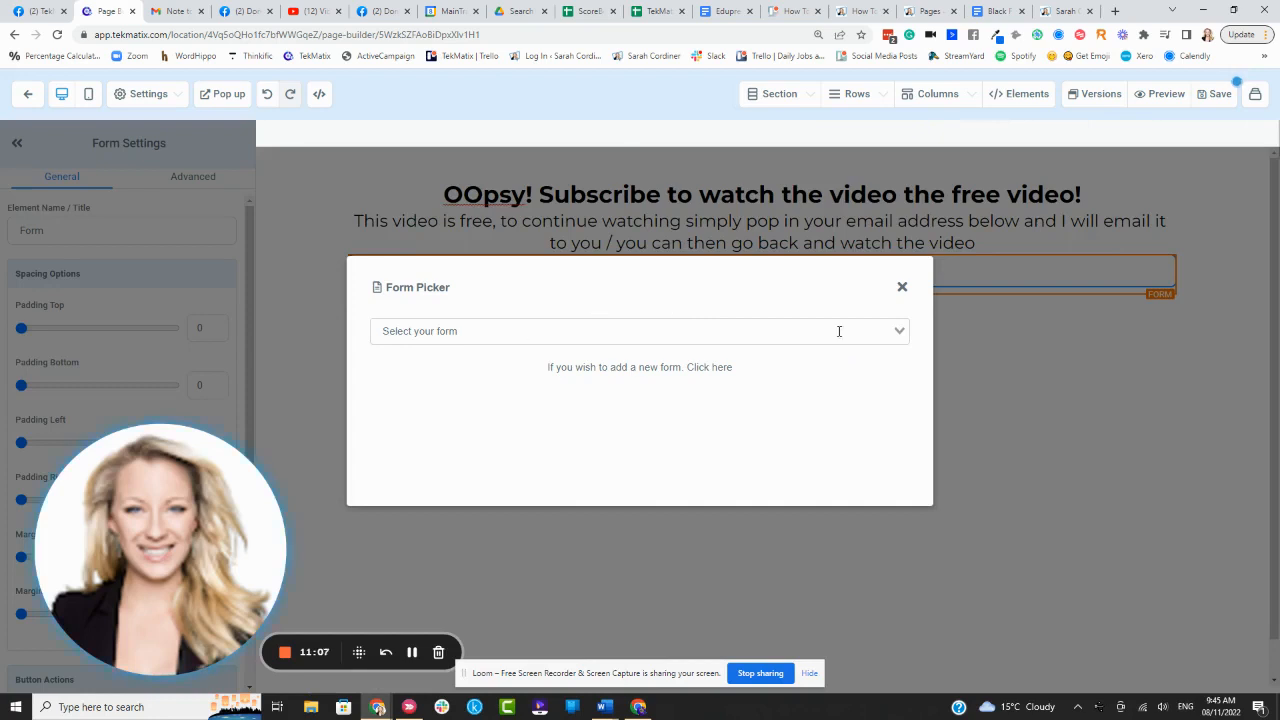
pyautogui.click(902, 333)
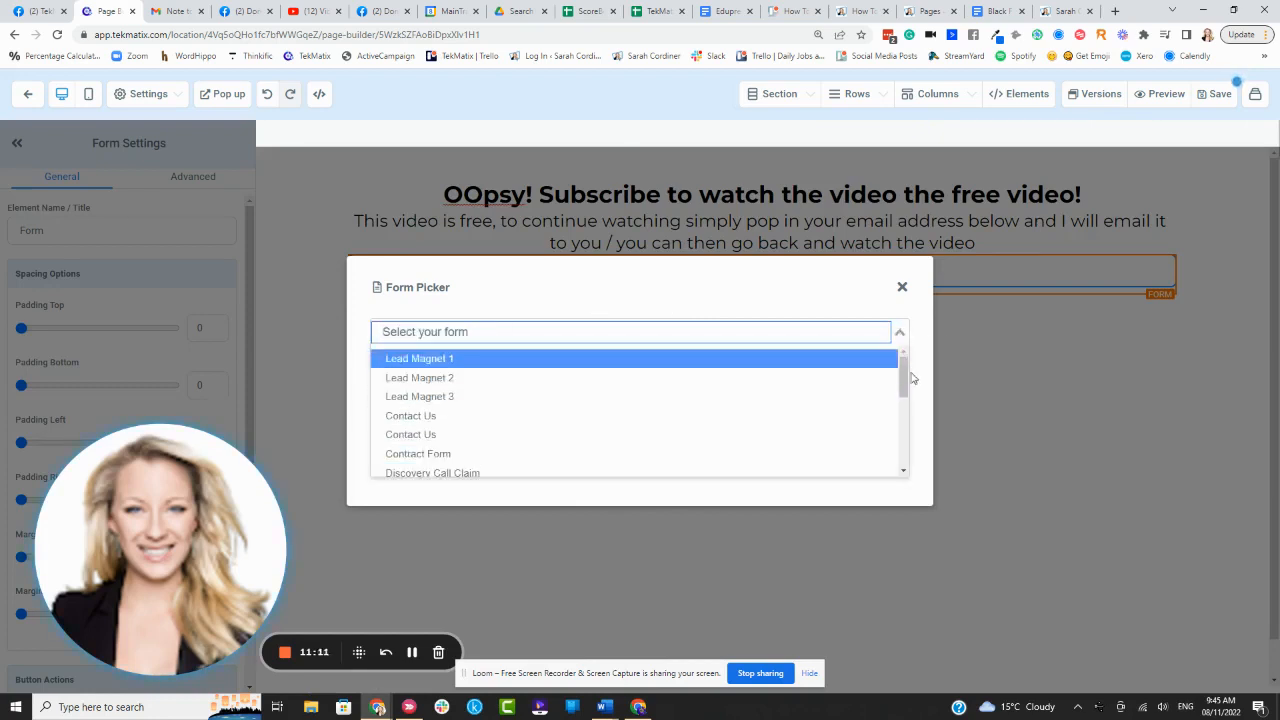
pyautogui.moveTo(903, 378); pyautogui.dragTo(906, 433)
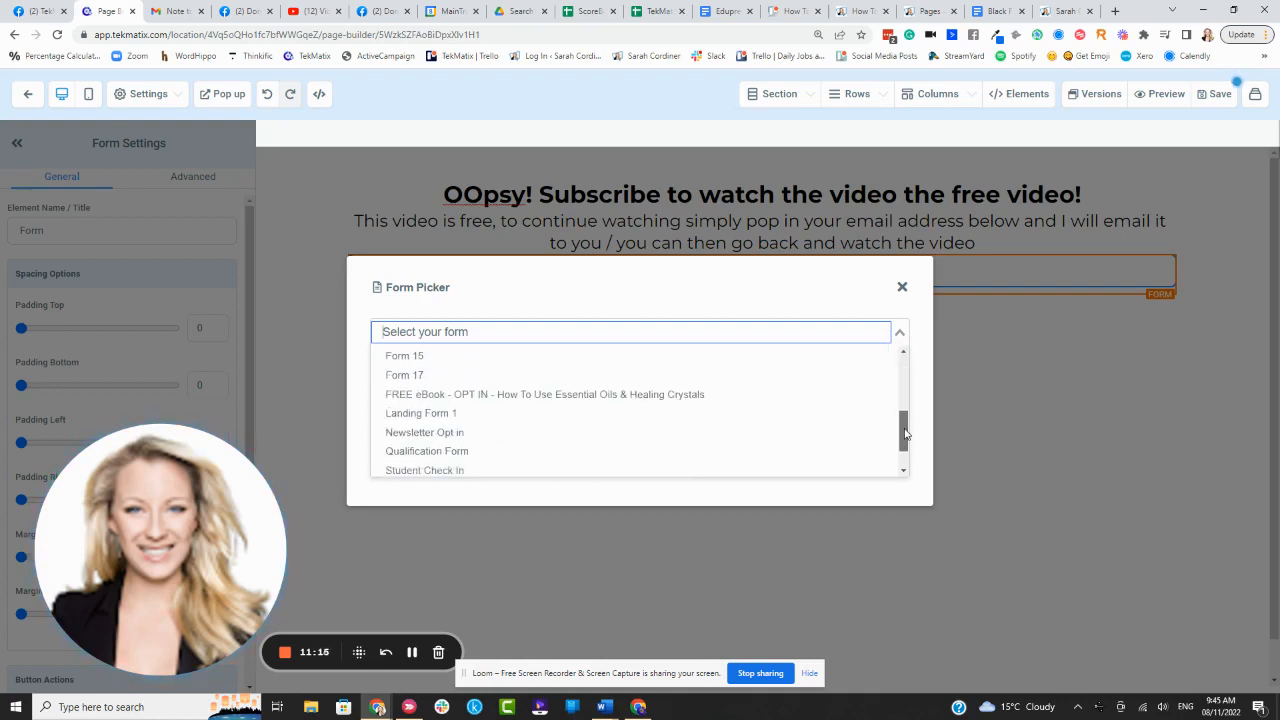
pyautogui.click(402, 440)
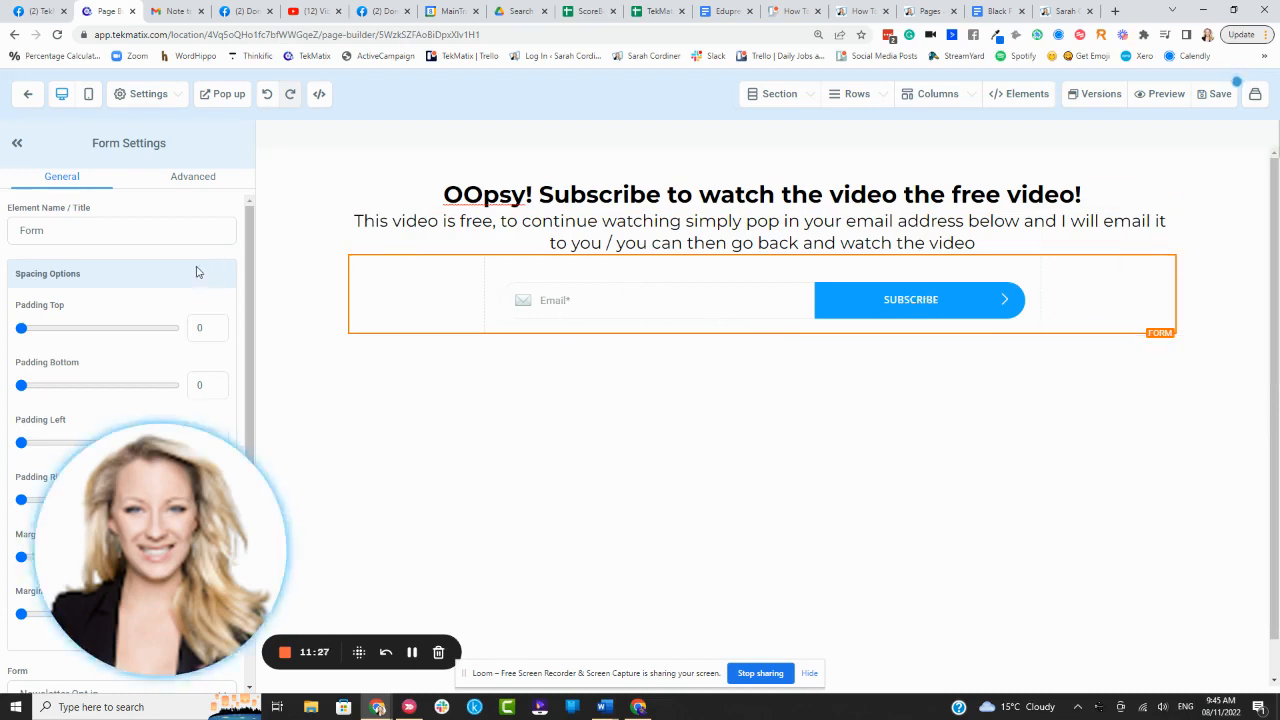
pyautogui.scroll(-2, 180, 275)
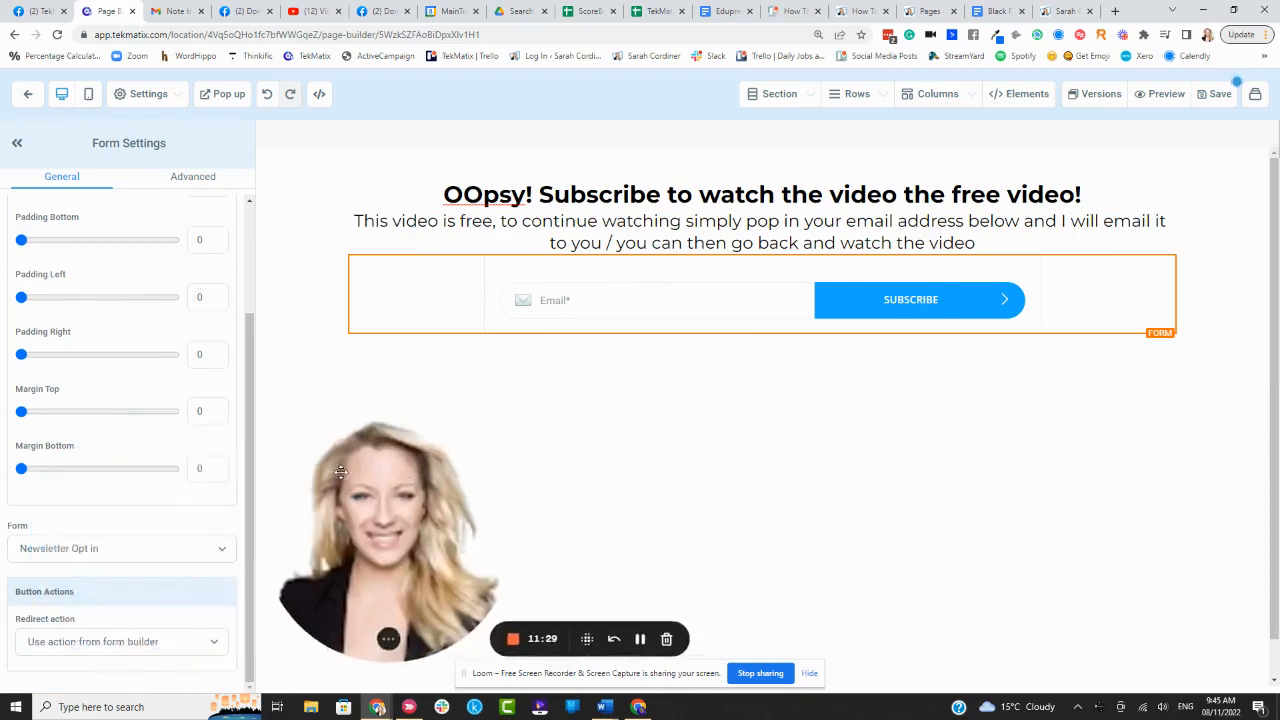
pyautogui.scroll(2, 200, 300)
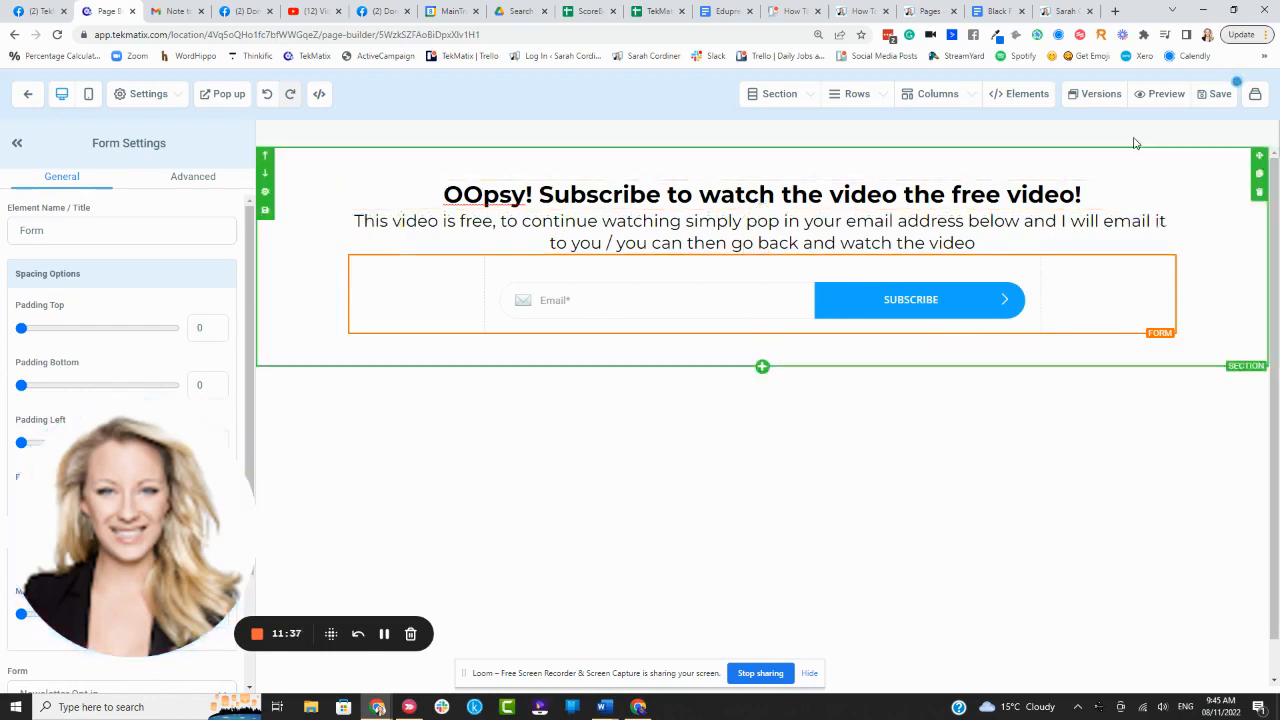
# - Set the page's SEO title to 'opt in for xyz video', save the page, and return to the funnel
pyautogui.click(1210, 96)
pyautogui.click(1070, 236)
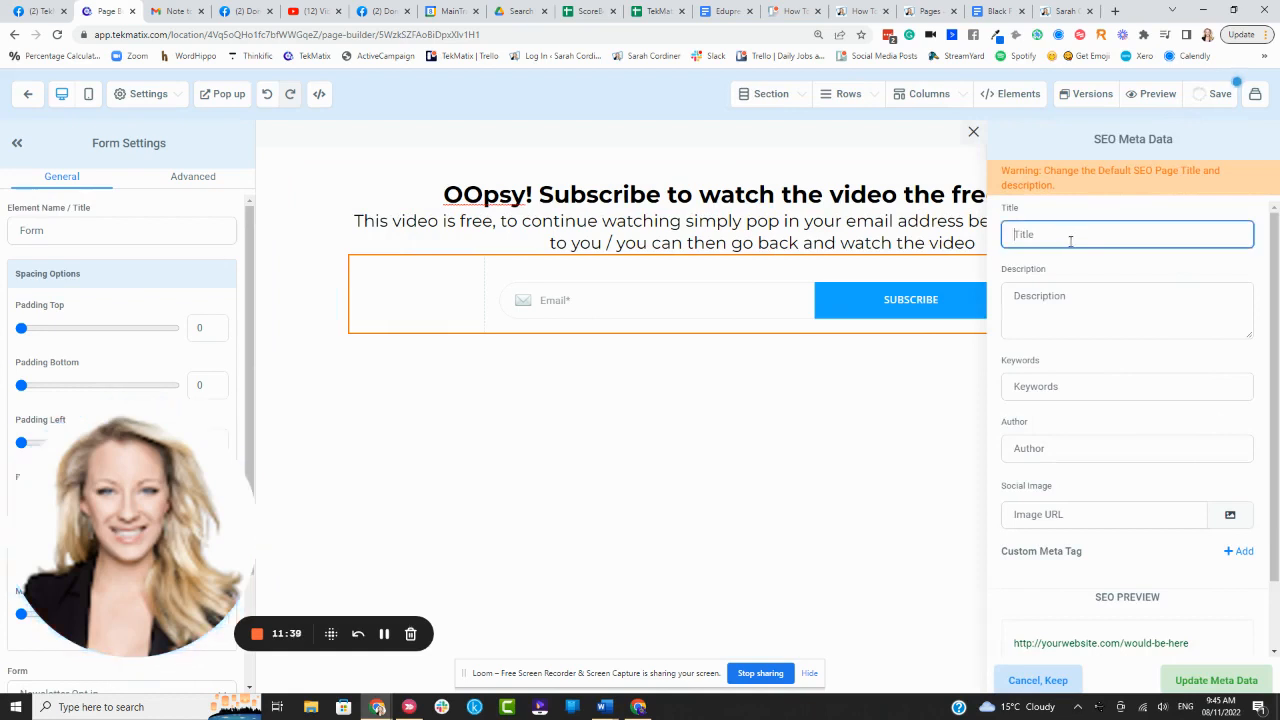
pyautogui.write('opt in')
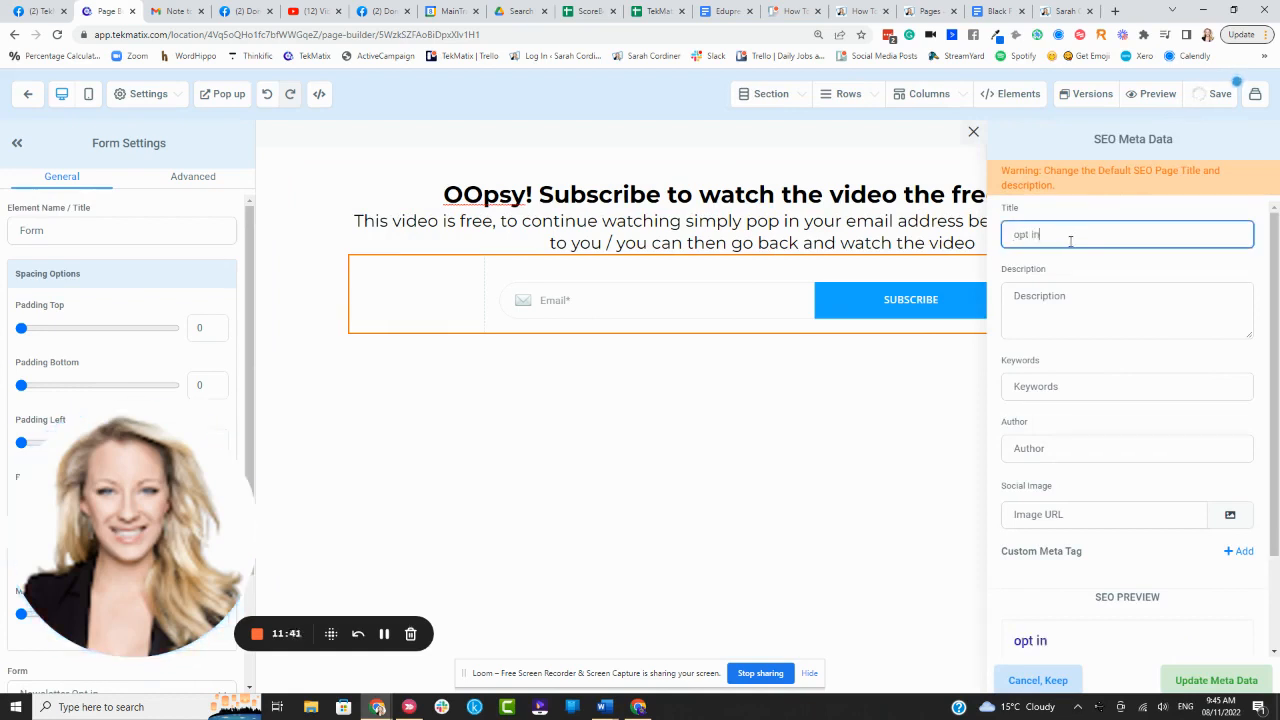
pyautogui.write(' for xyz v')
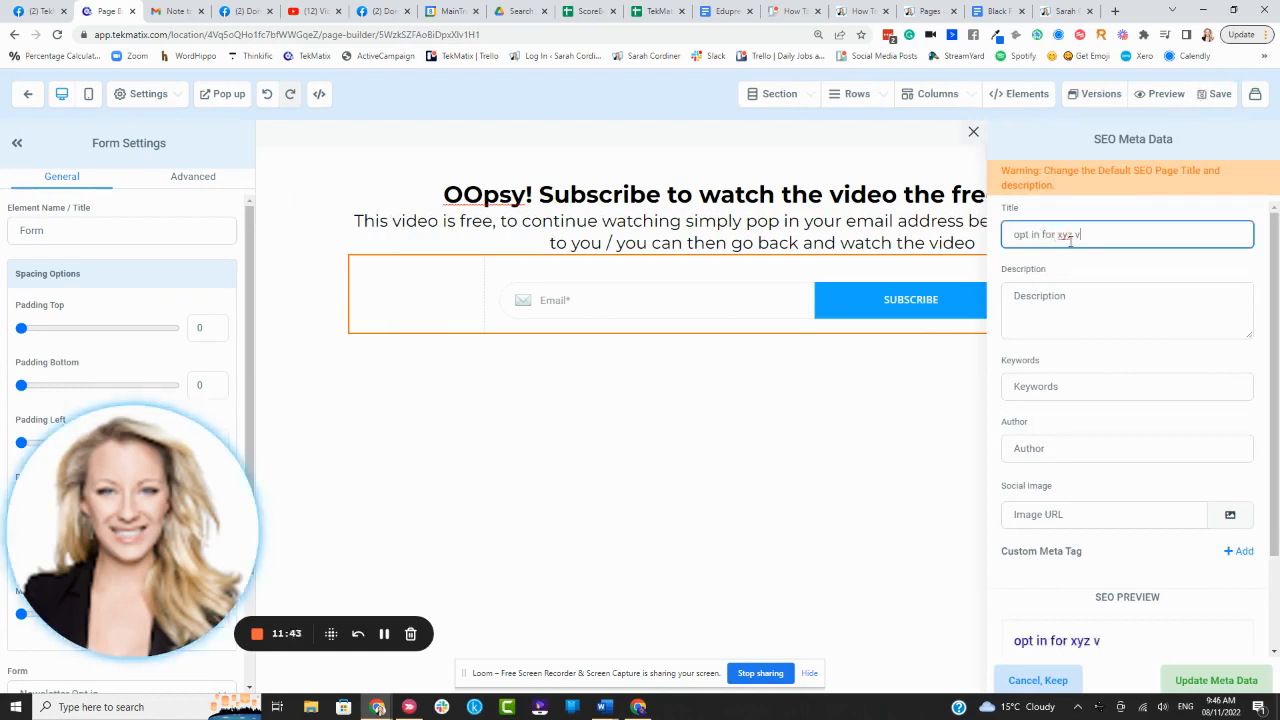
pyautogui.write('ideo')
pyautogui.click(1215, 681)
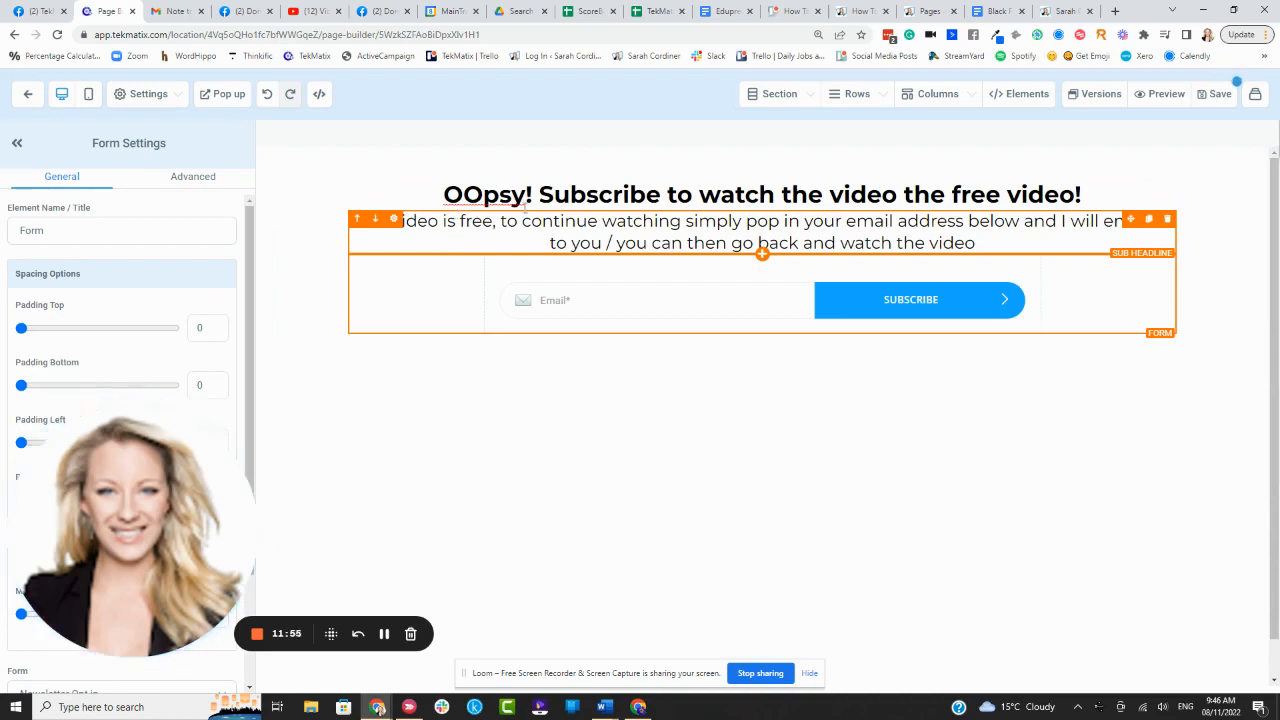
pyautogui.click(1215, 93)
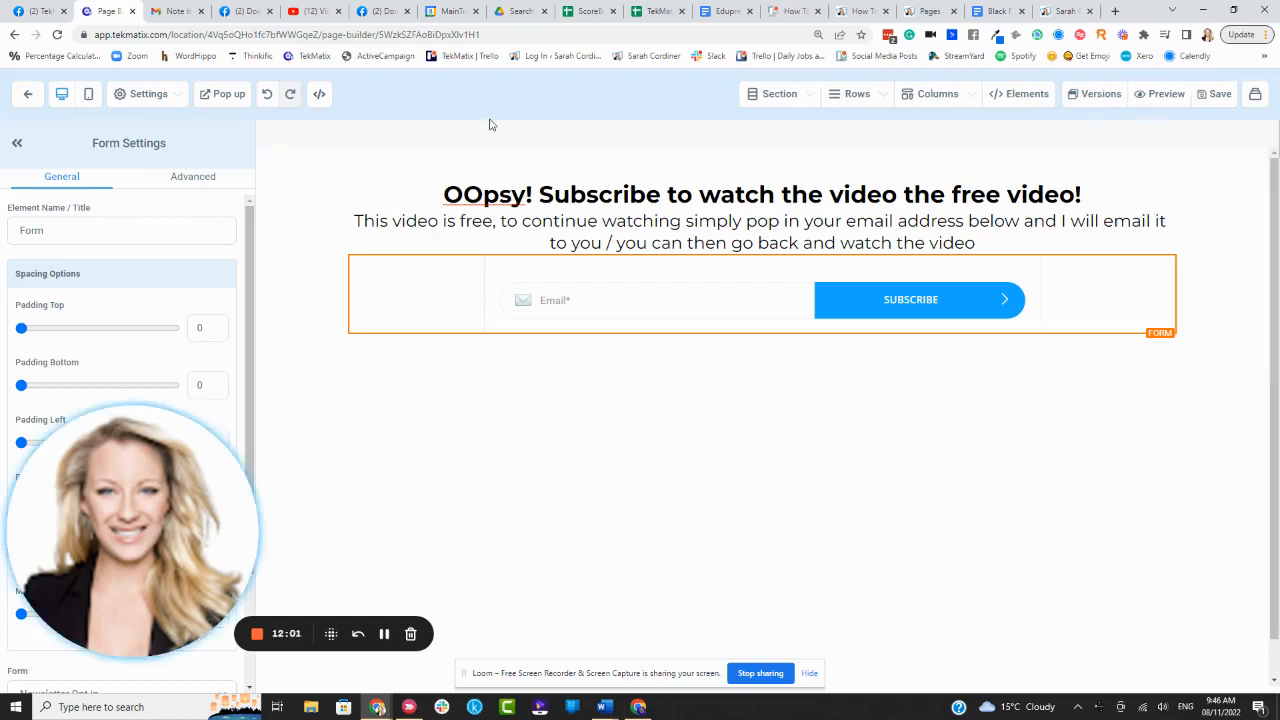
pyautogui.click(28, 95)
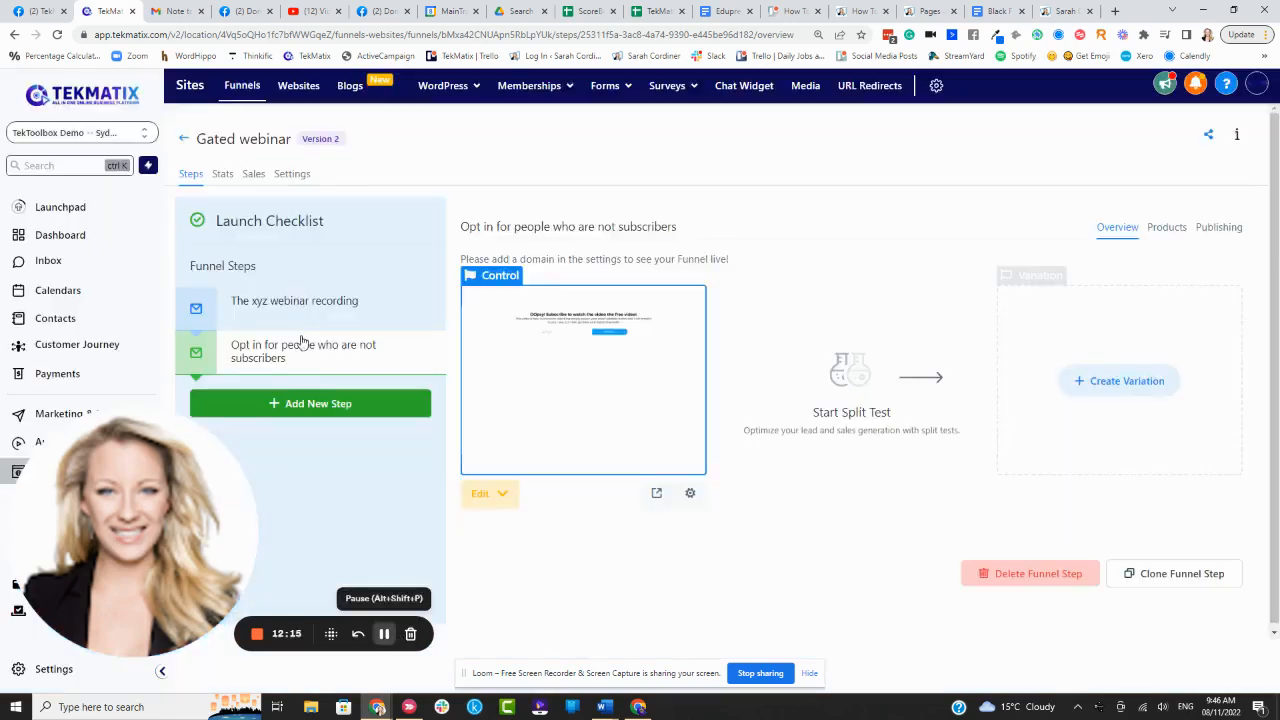
# - Assign learn.tekmatix.com as the funnel domain, save the settings, and view the webinar step's publishing path
pyautogui.click(278, 308)
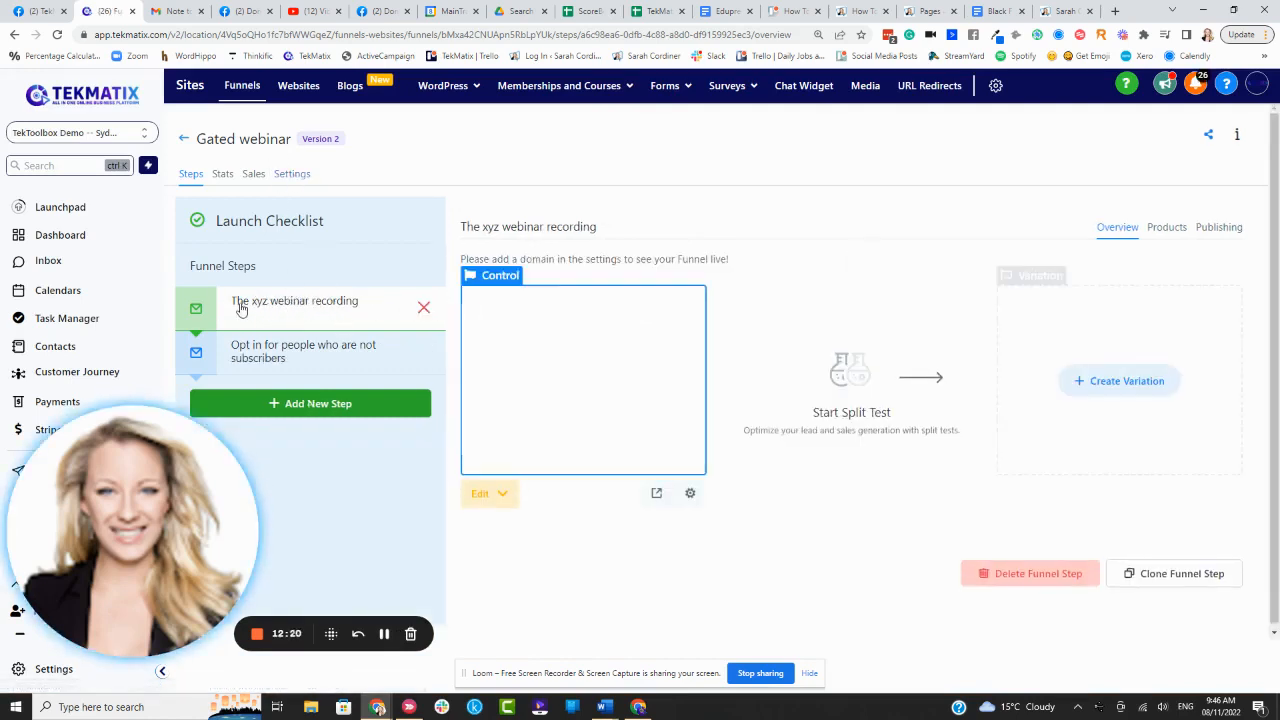
pyautogui.click(291, 175)
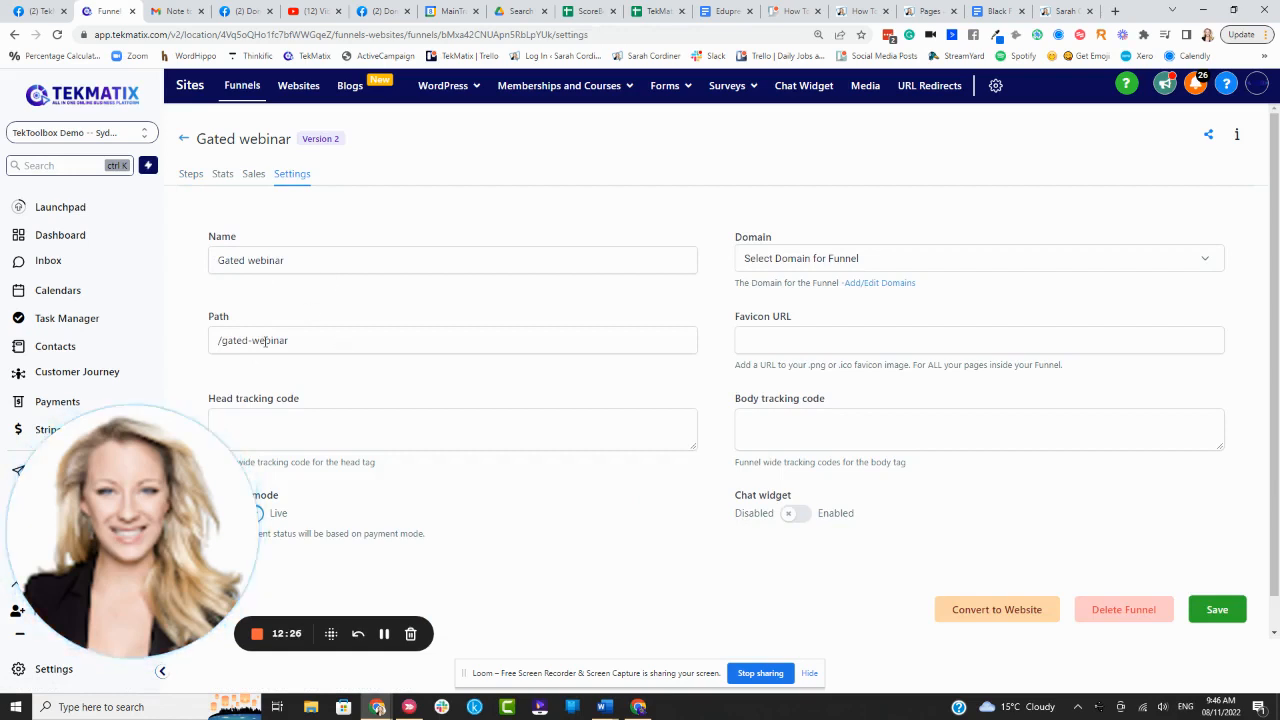
pyautogui.click(862, 262)
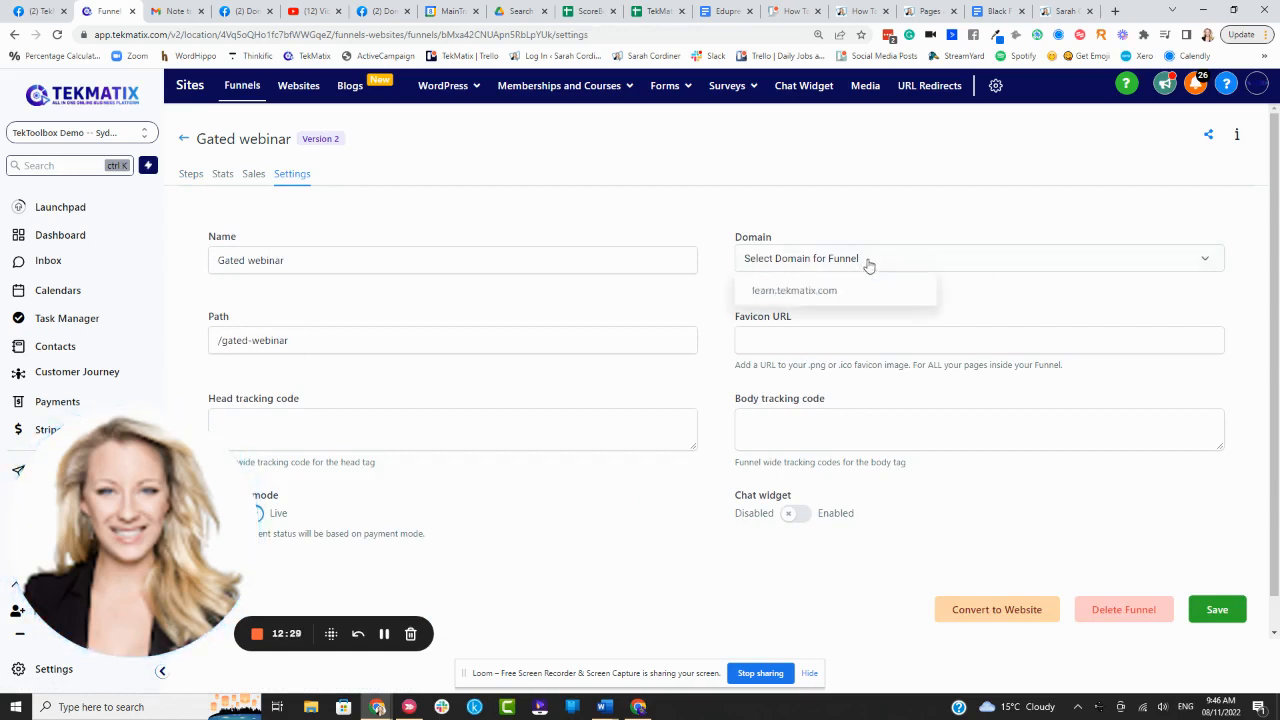
pyautogui.click(807, 291)
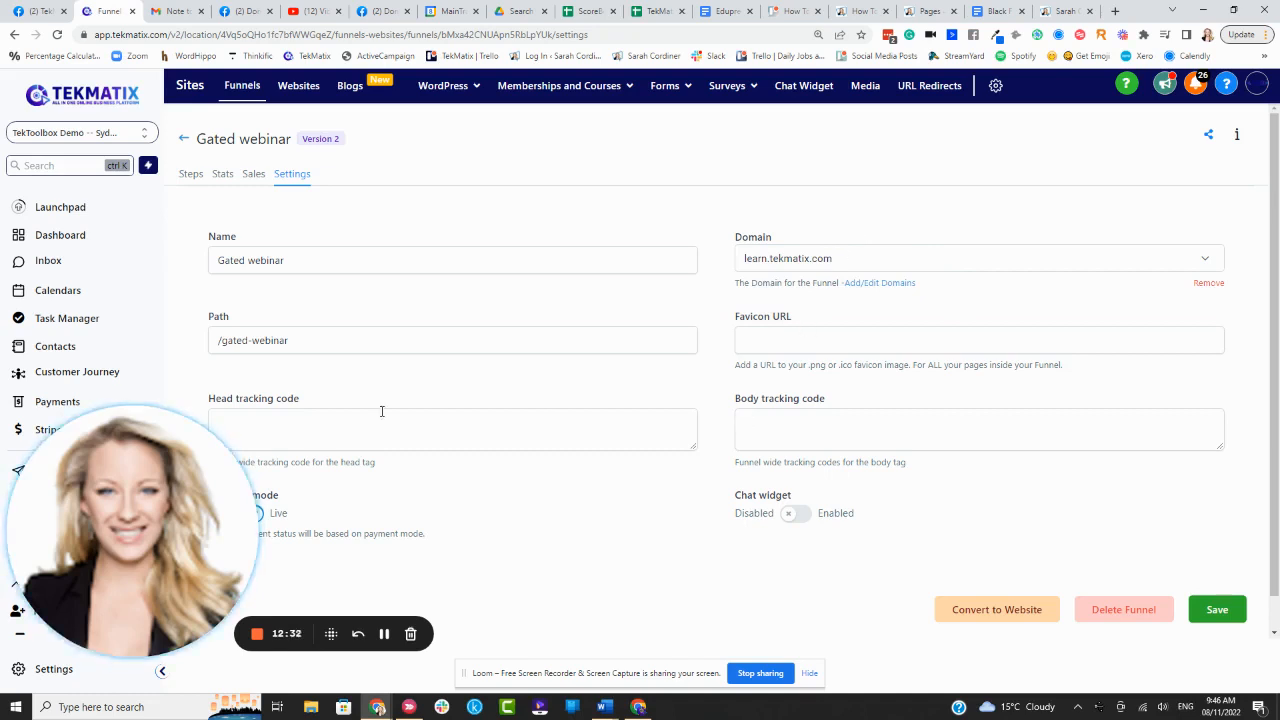
pyautogui.scroll(-1, 543, 457)
pyautogui.click(1216, 575)
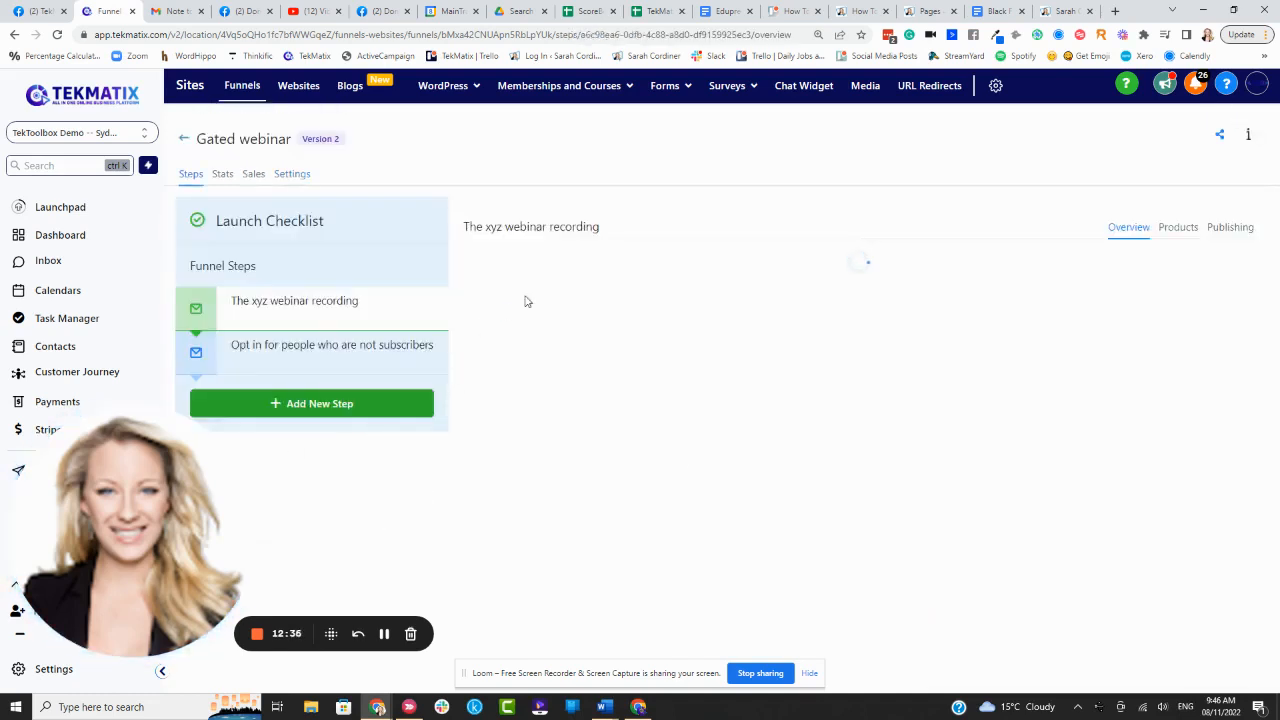
pyautogui.click(1236, 229)
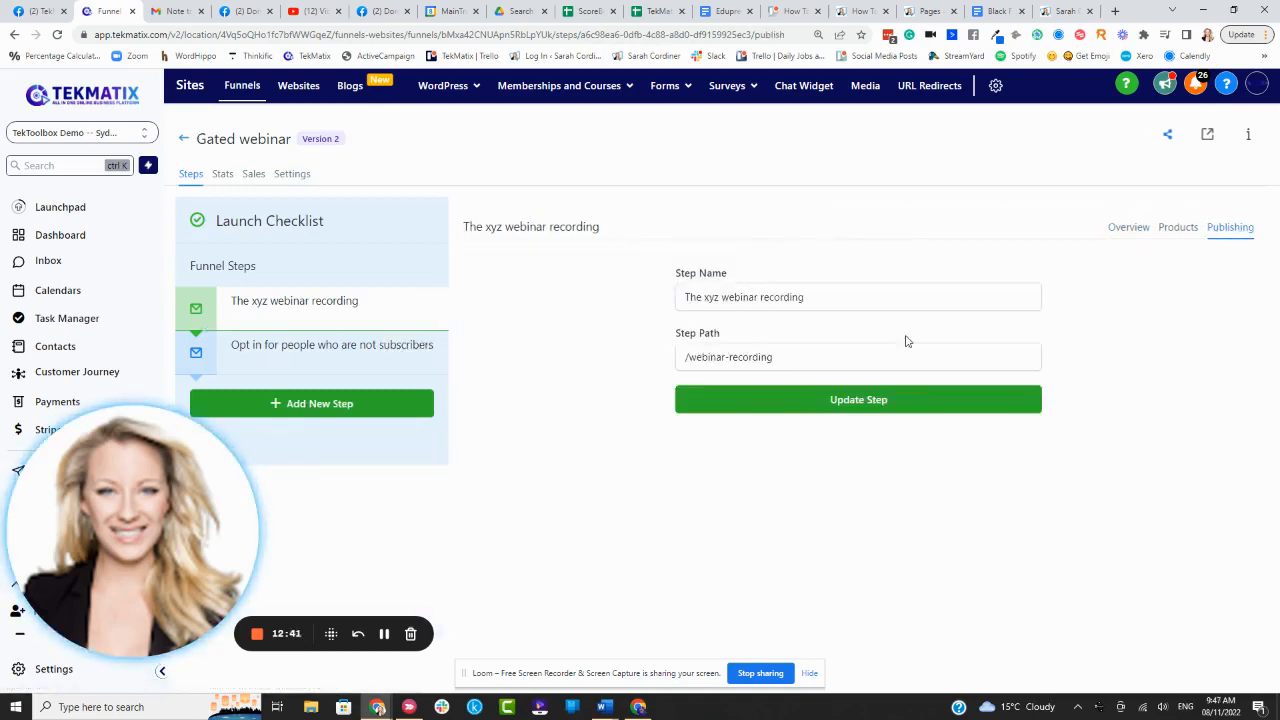
# - Preview the live funnel, confirm it lands on learn.tekmatix.com/optin-for-video-non-subs, then show the step's live URL
pyautogui.click(1206, 136)
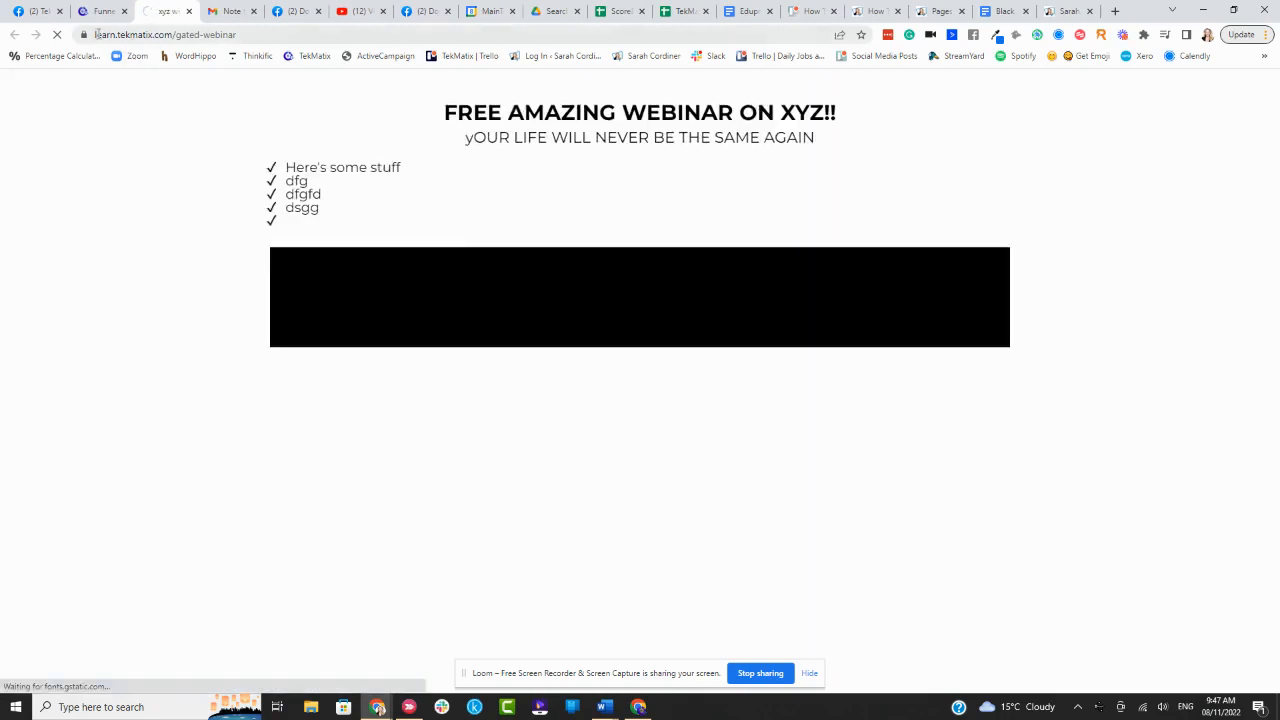
pyautogui.click(169, 35)
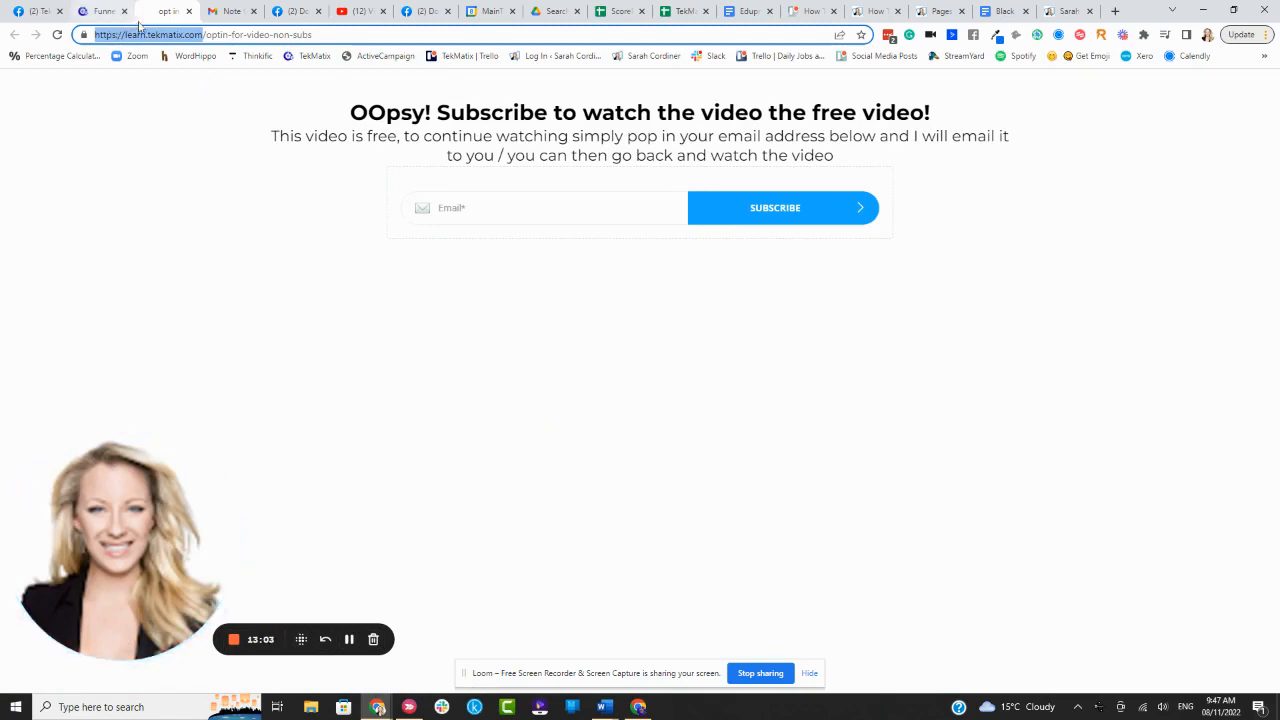
pyautogui.moveTo(208, 37); pyautogui.dragTo(346, 38)
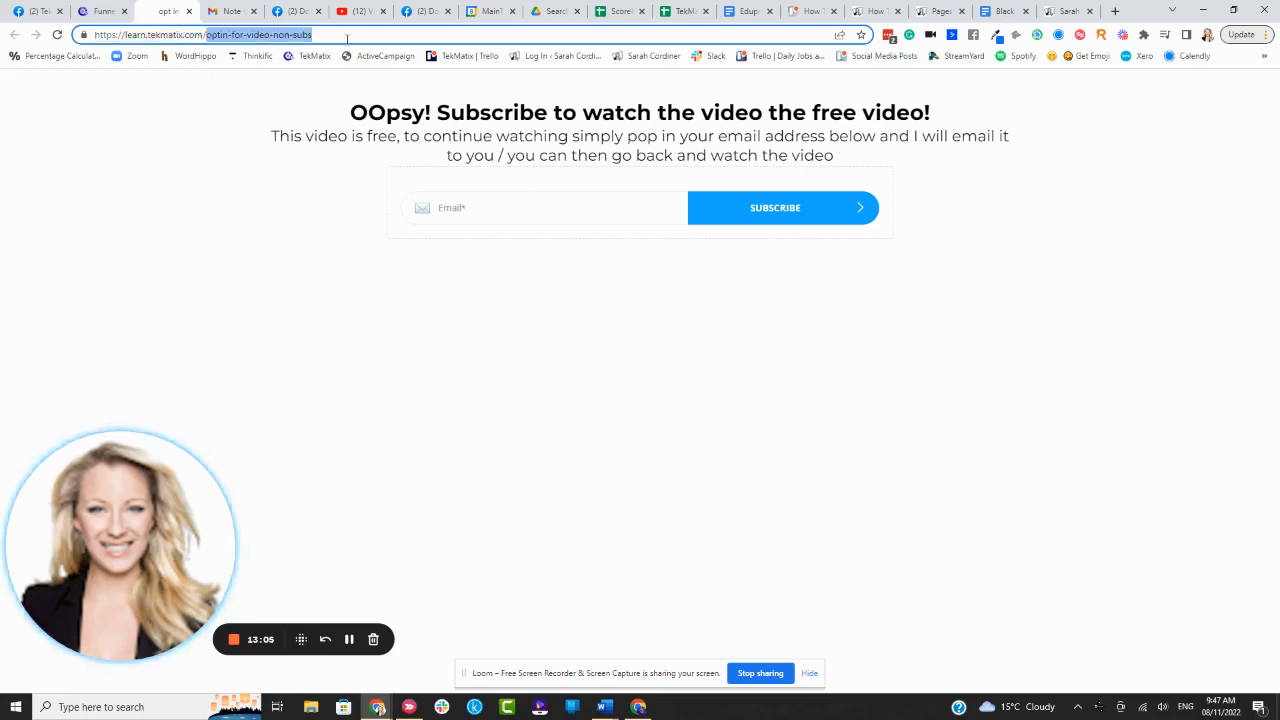
pyautogui.click(369, 35)
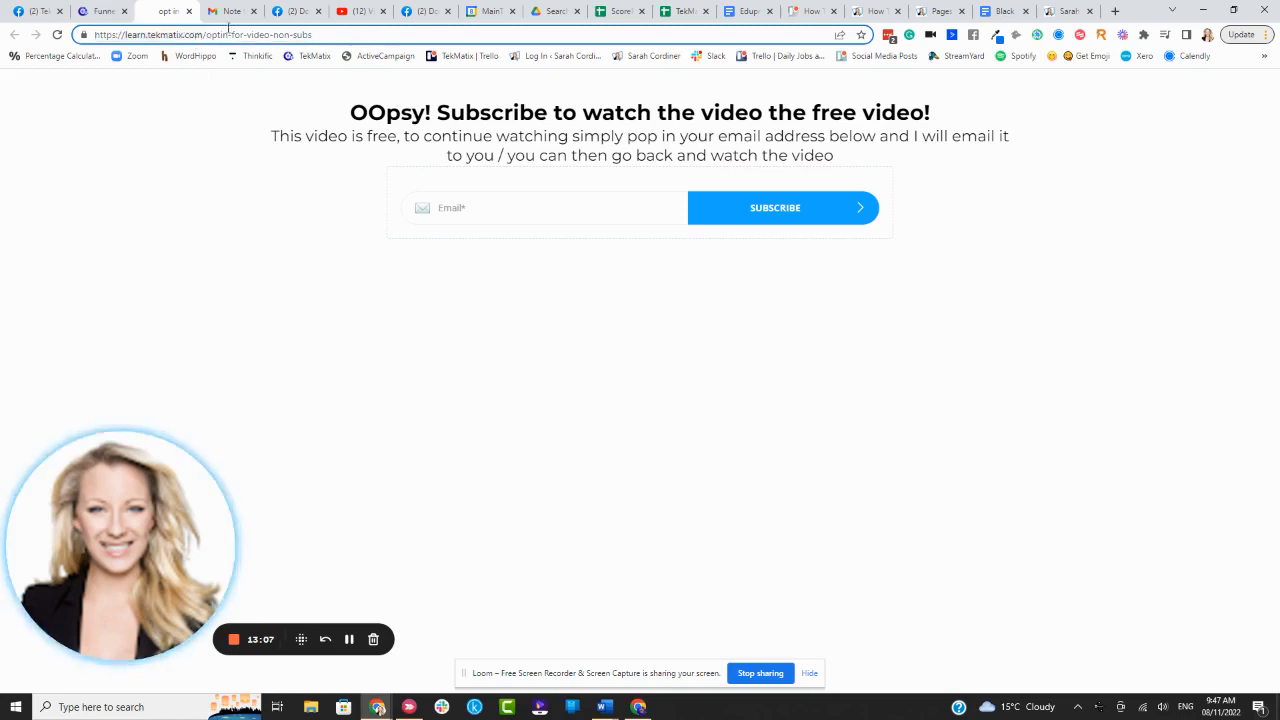
pyautogui.click(104, 11)
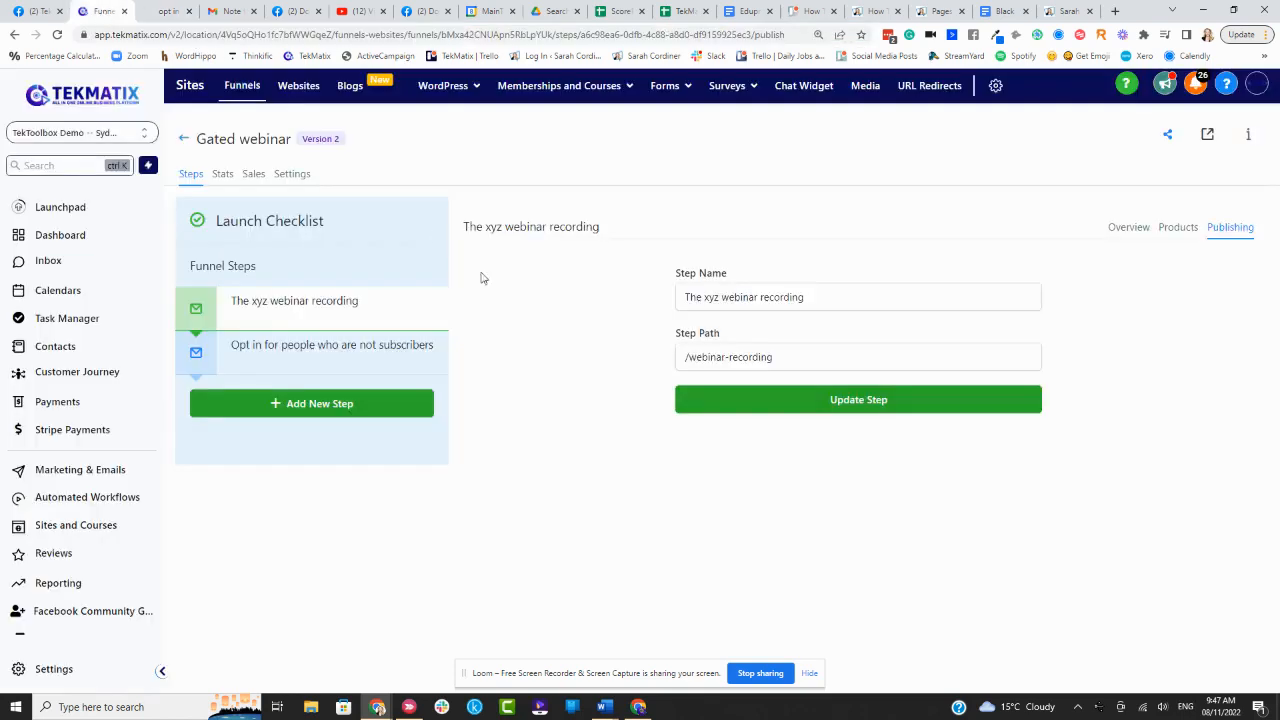
pyautogui.moveTo(286, 320)
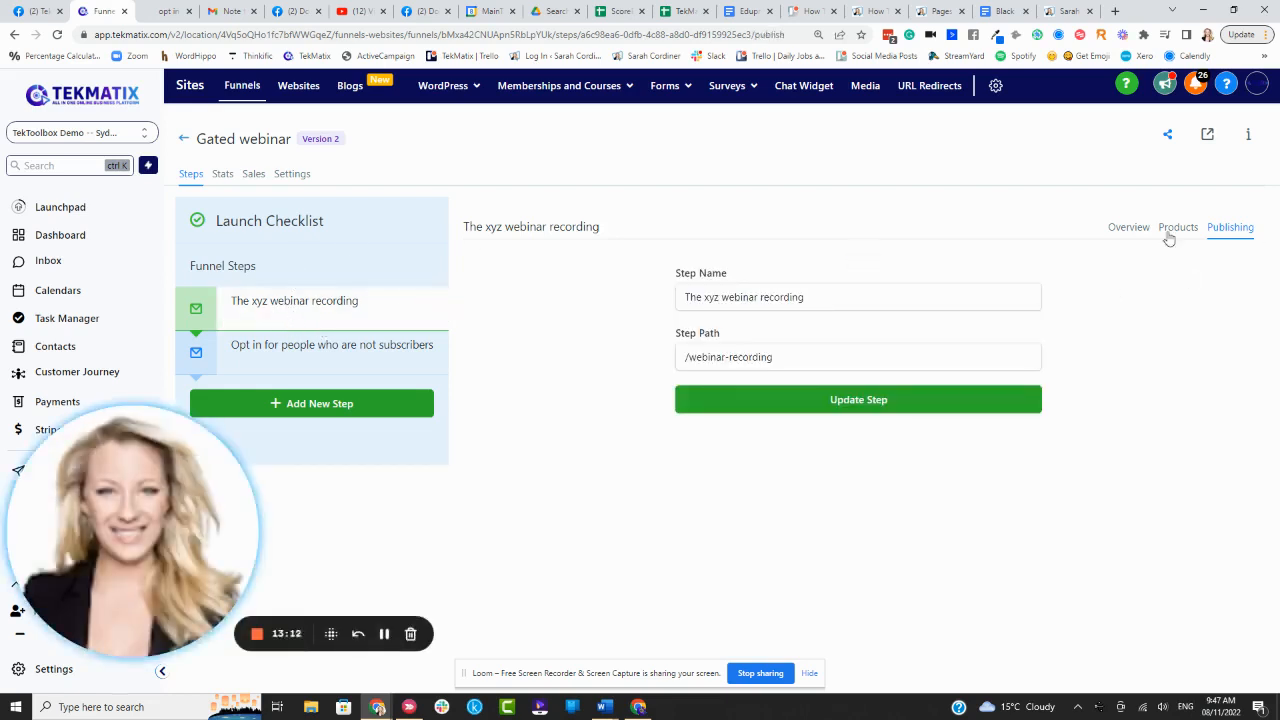
pyautogui.click(1131, 230)
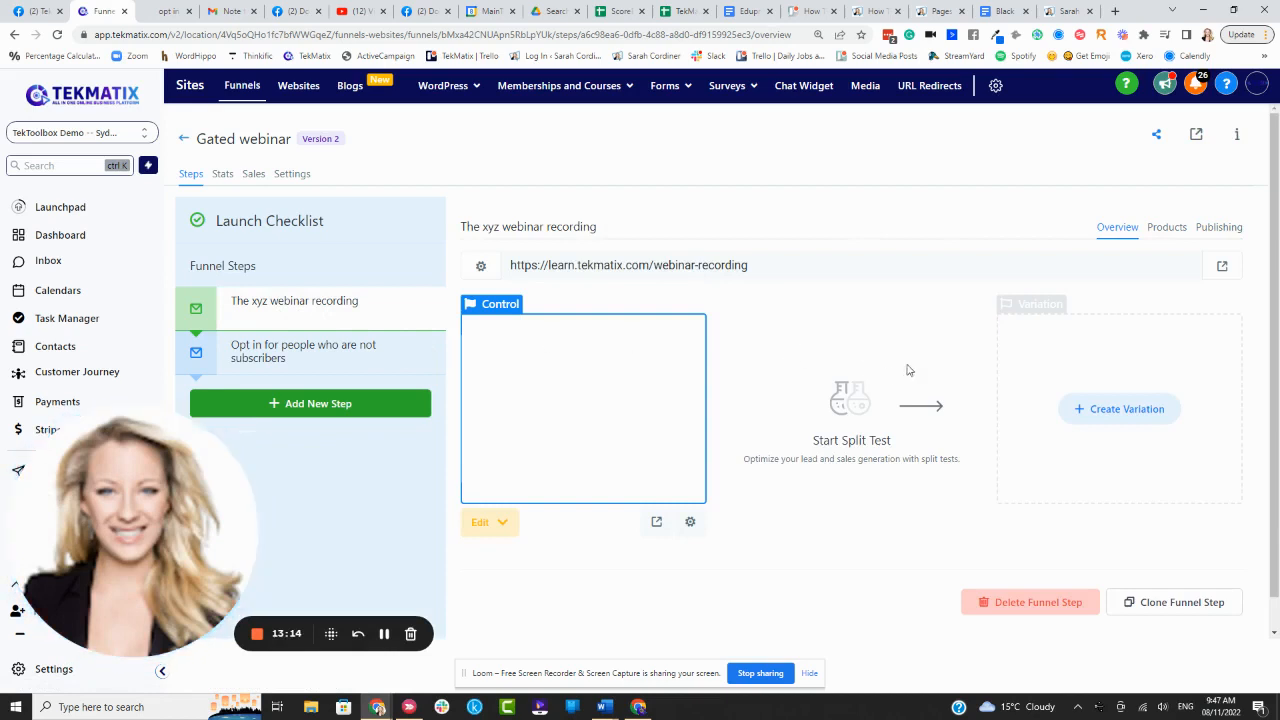
# - Open the live opt-in page, submit a test email address through the subscribe form, then return to the funnel
pyautogui.click(1222, 268)
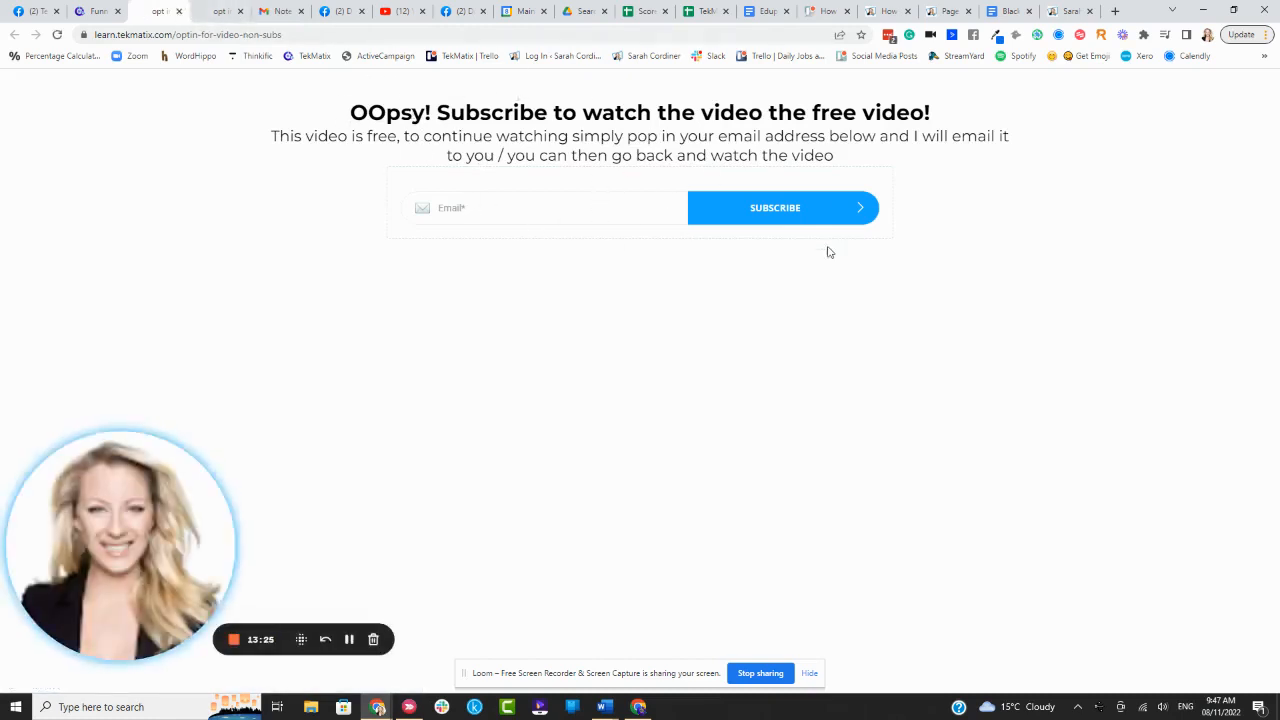
pyautogui.click(559, 220)
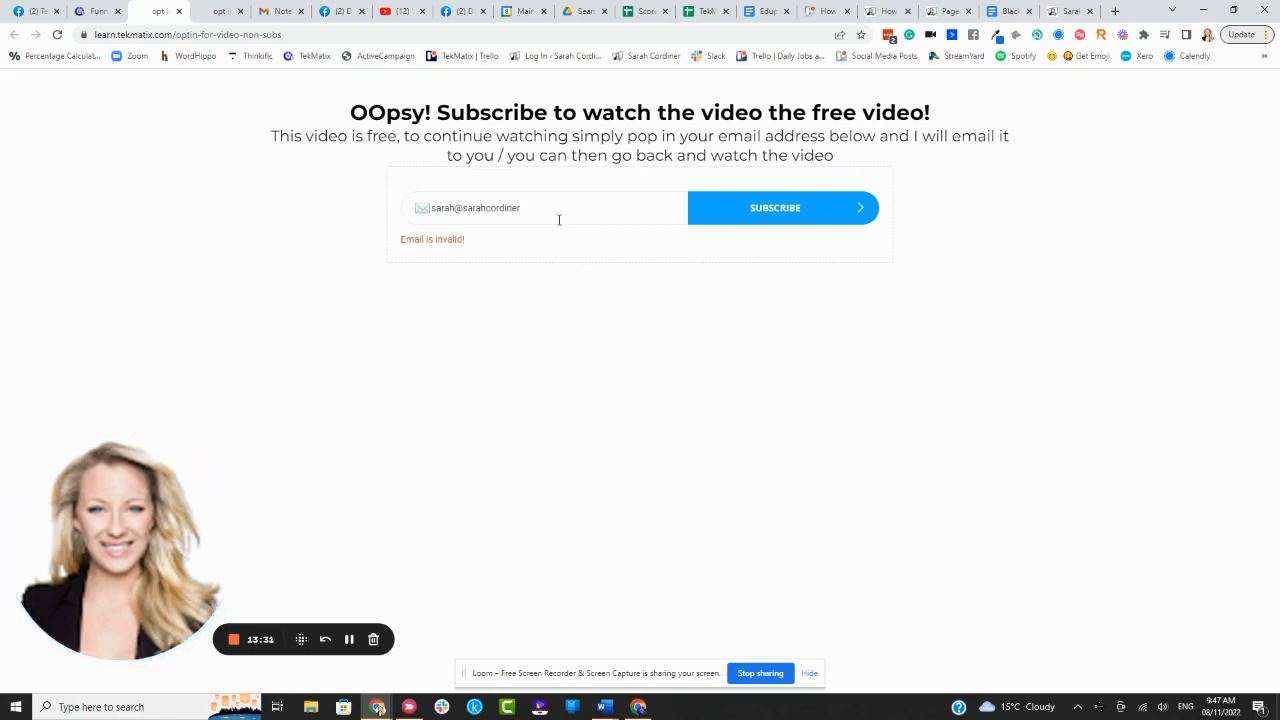
pyautogui.click(794, 211)
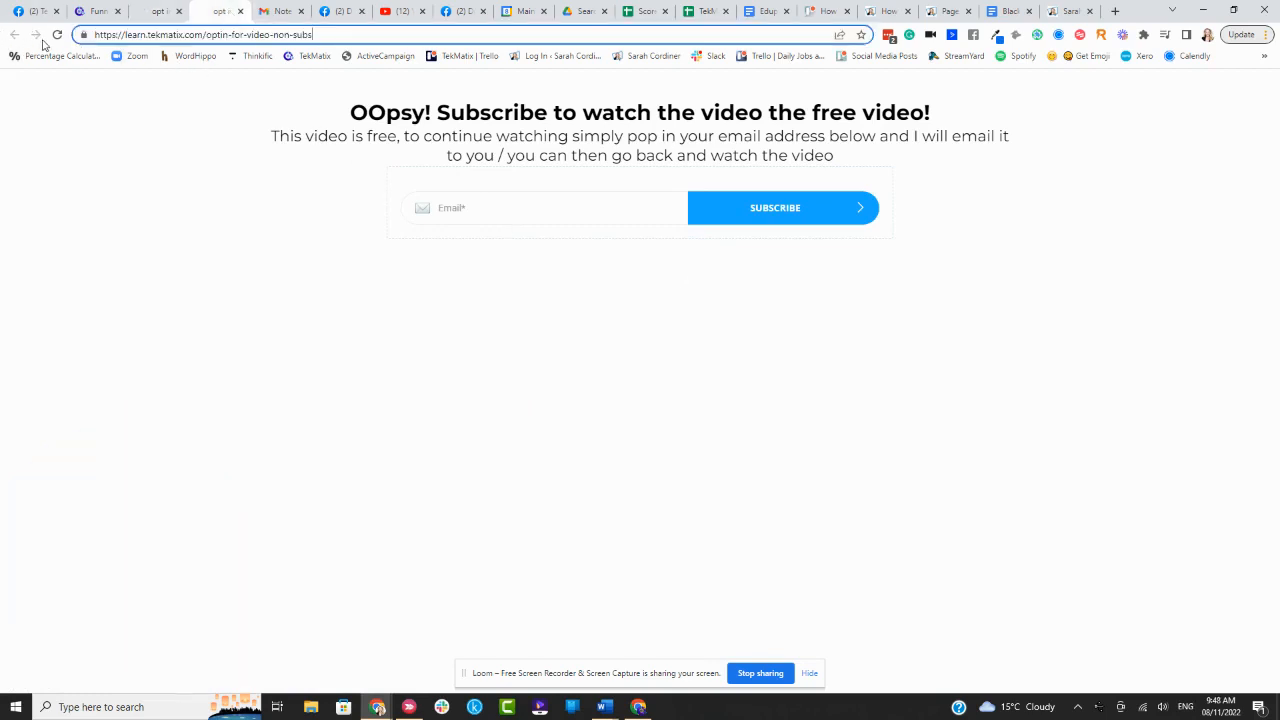
pyautogui.click(96, 12)
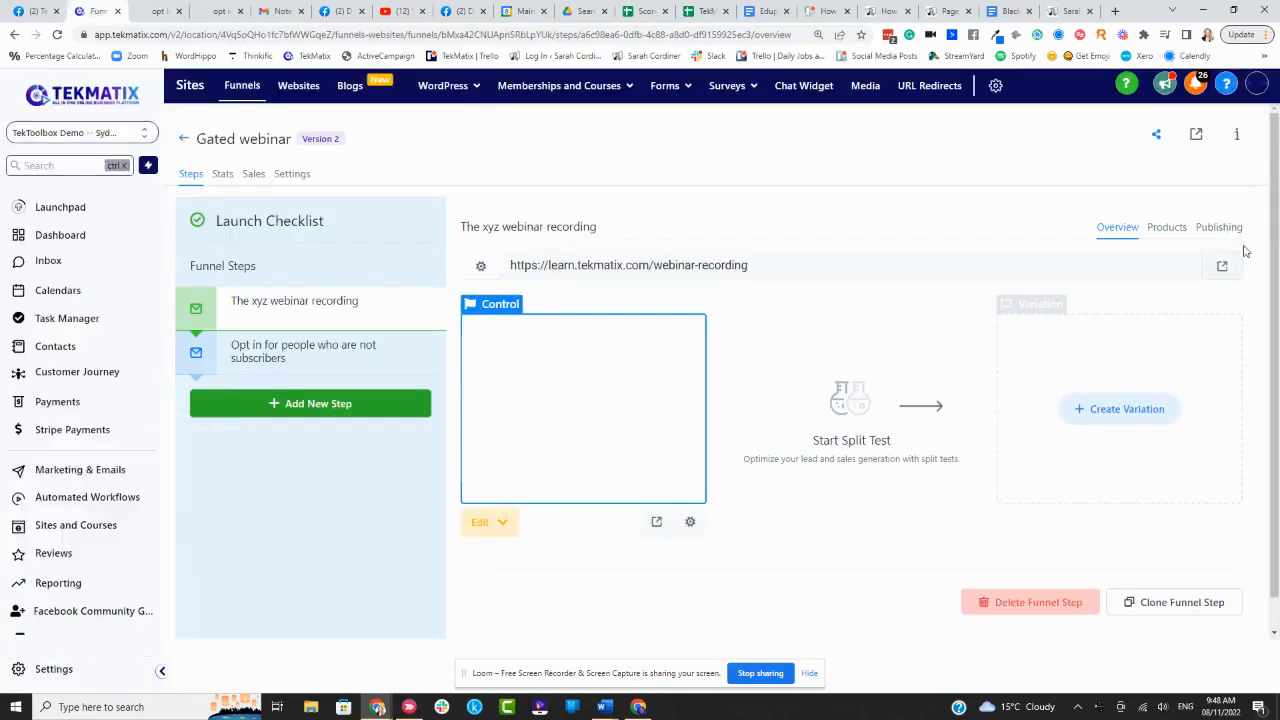
# - Open the live funnel page, watch the webinar video play, then return to the Gated webinar funnel
pyautogui.click(1196, 134)
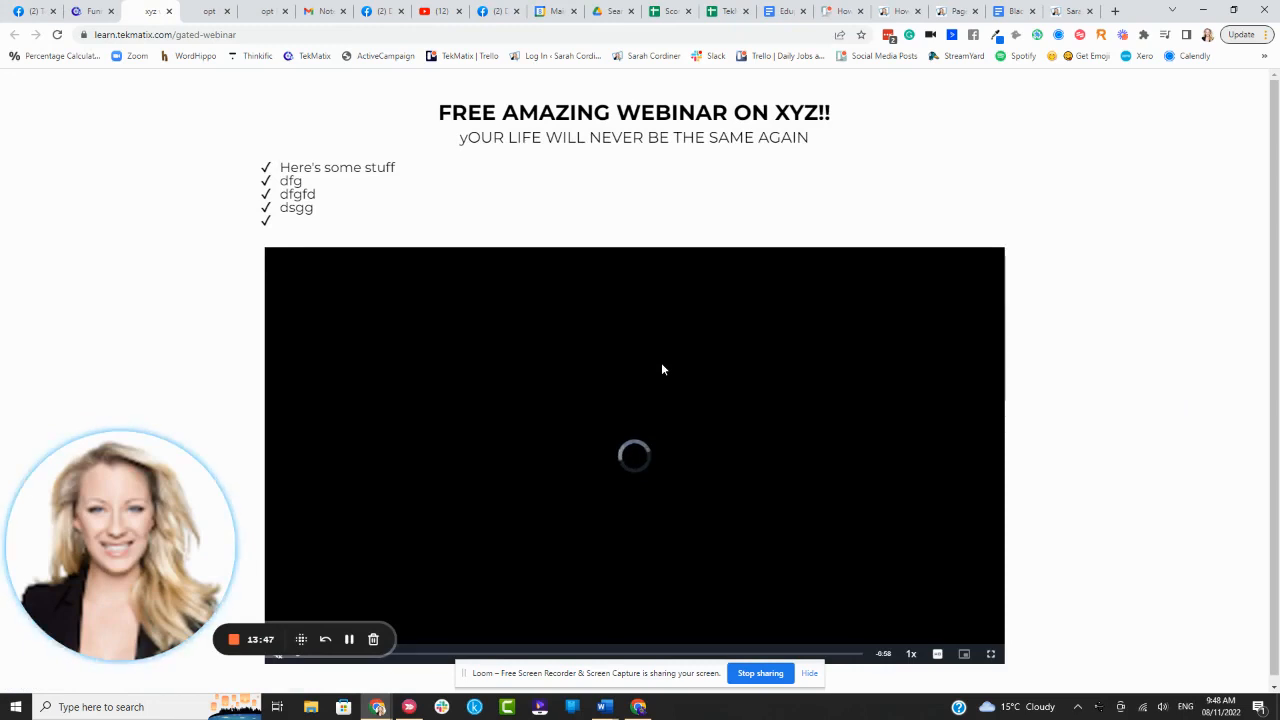
pyautogui.scroll(-1, 646, 396)
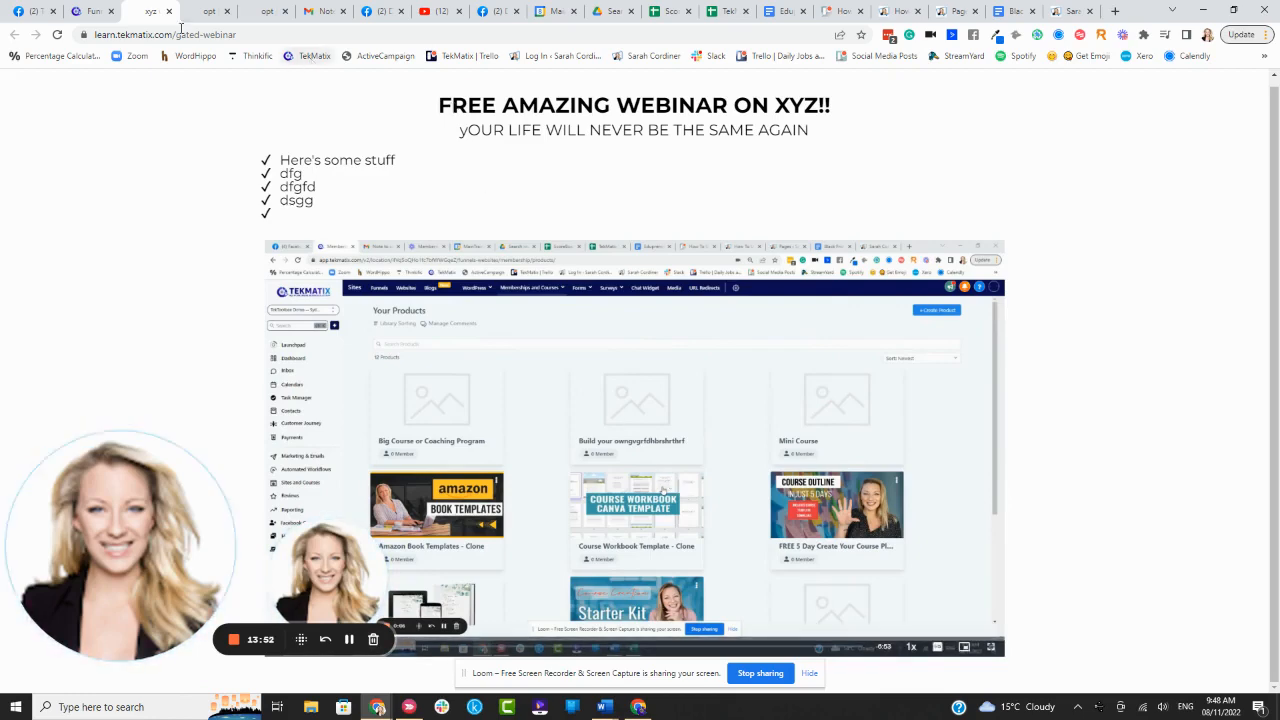
pyautogui.click(88, 11)
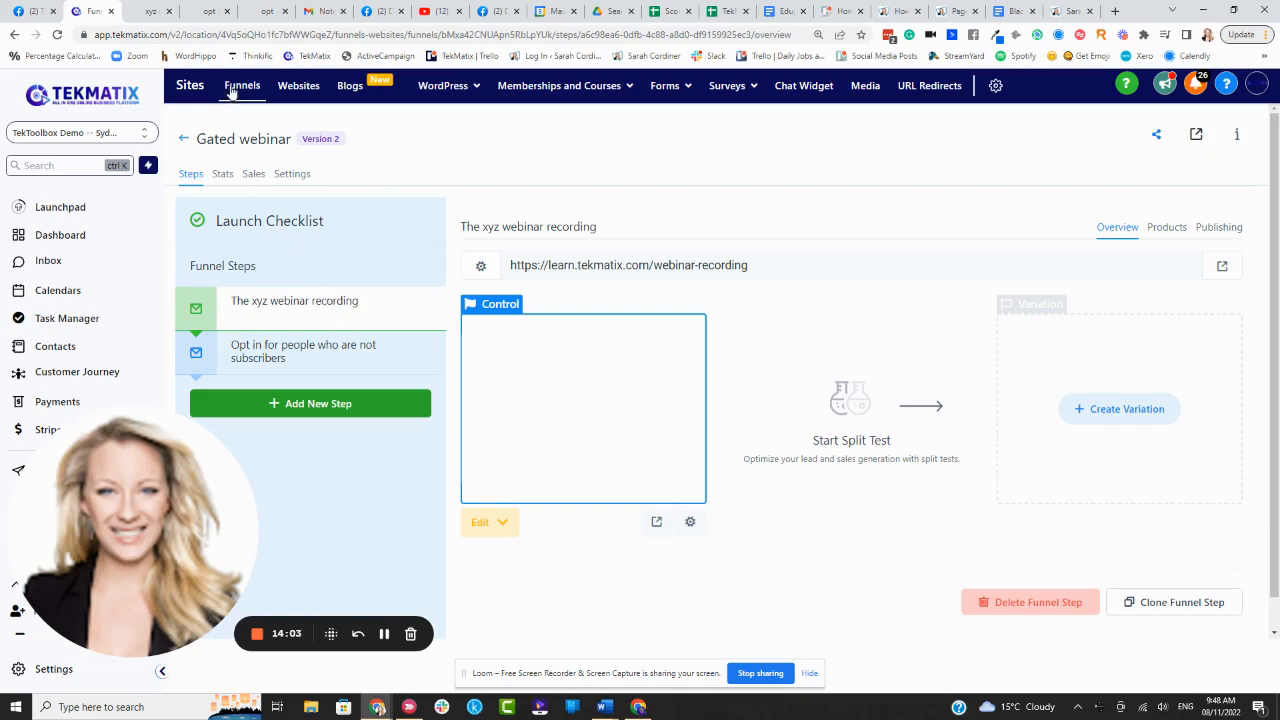
# - Review the live opt-in page's headline and sub-headline, then switch to the live gated-webinar page
pyautogui.click(208, 12)
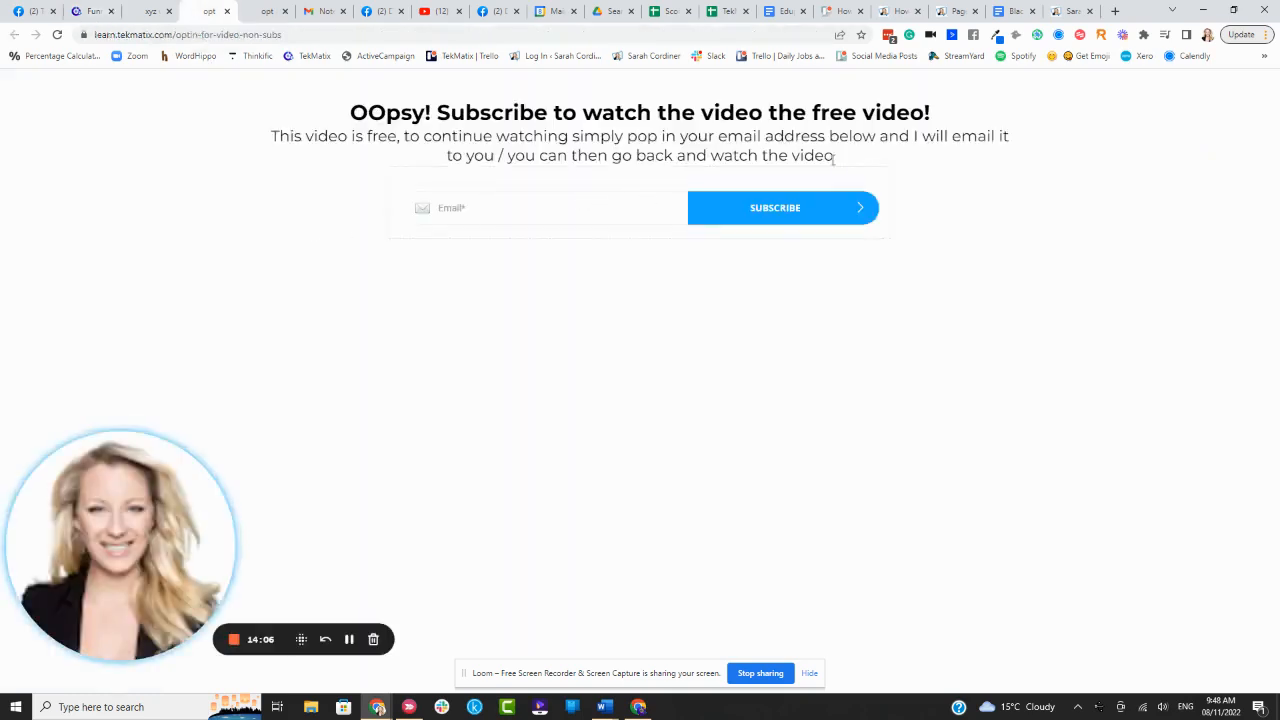
pyautogui.moveTo(834, 157); pyautogui.dragTo(340, 122)
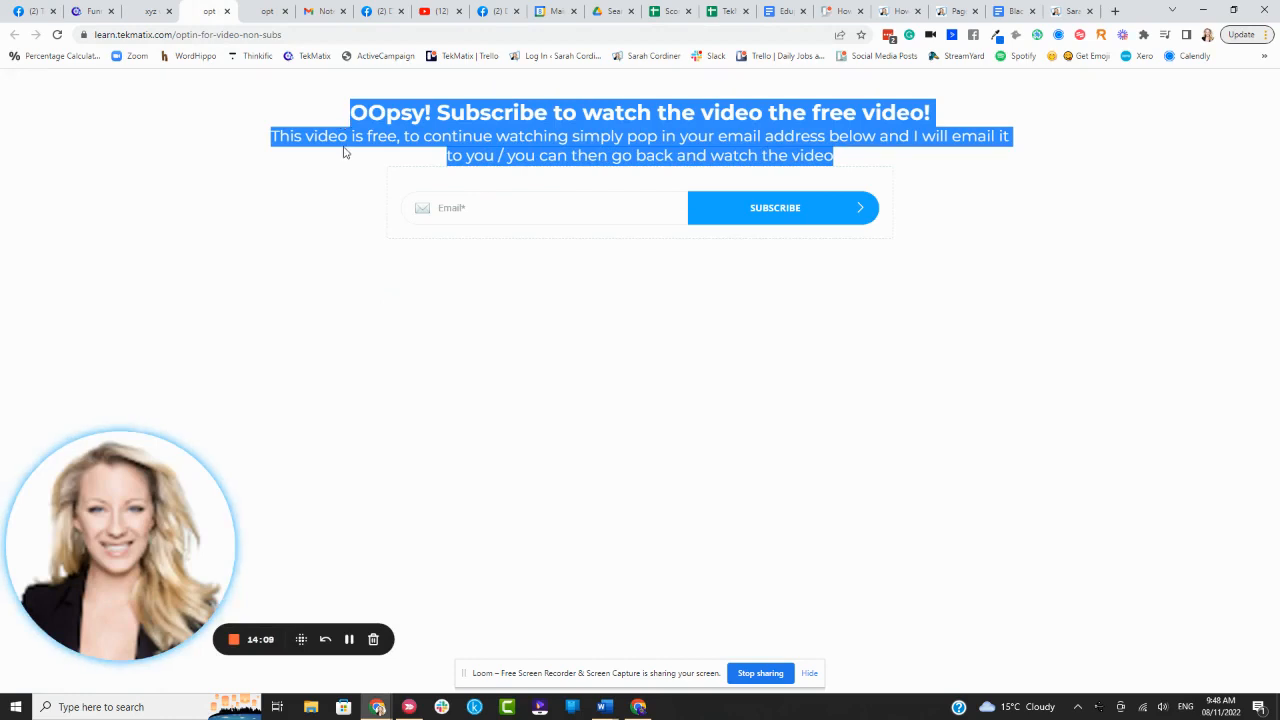
pyautogui.click(322, 183)
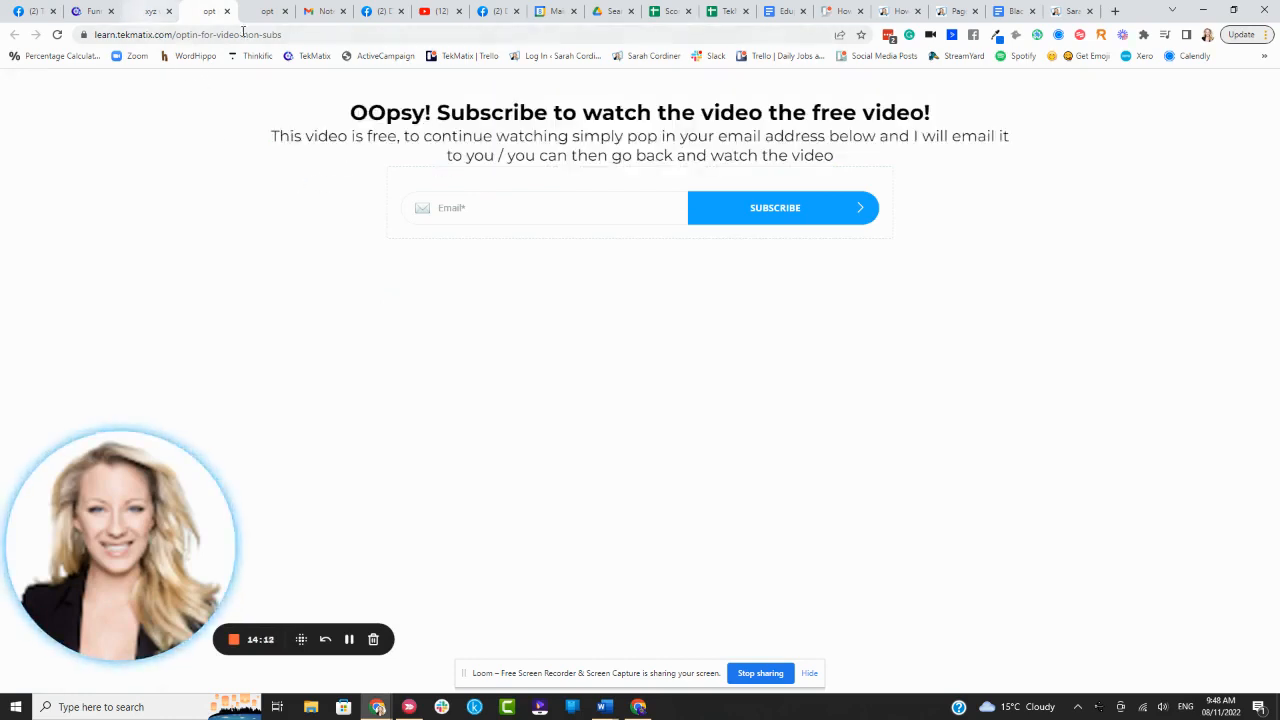
pyautogui.click(150, 11)
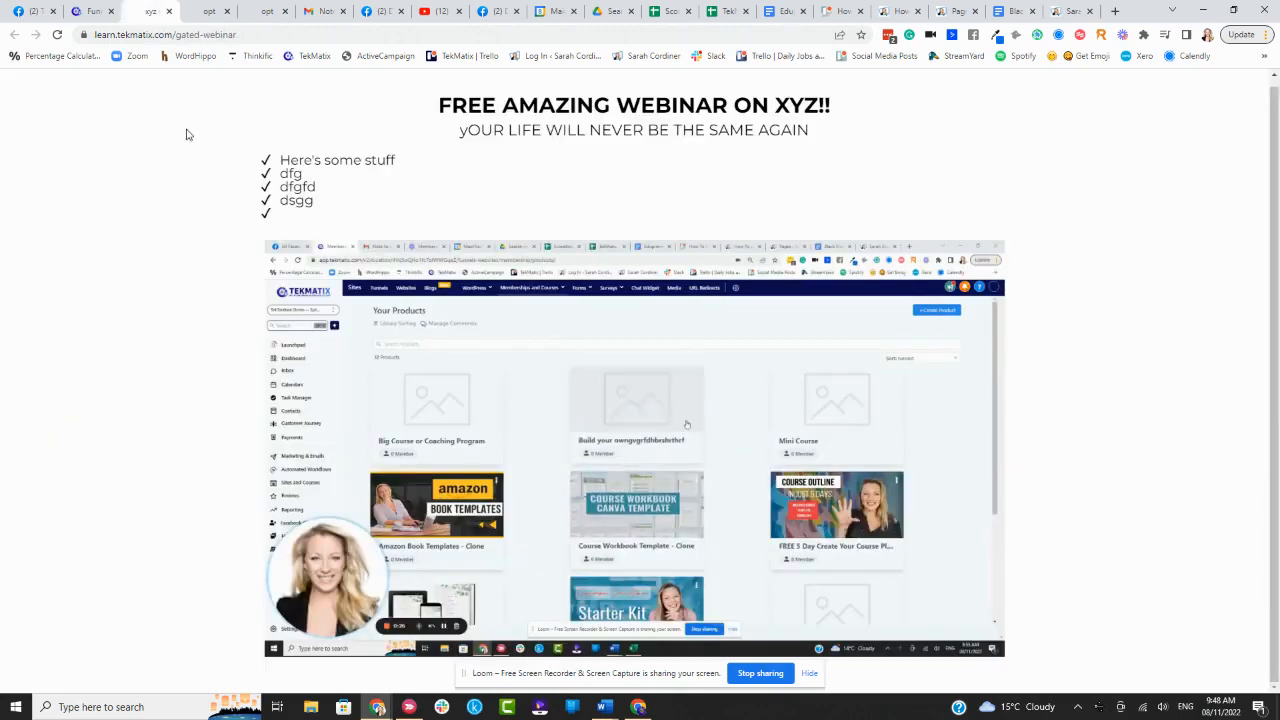